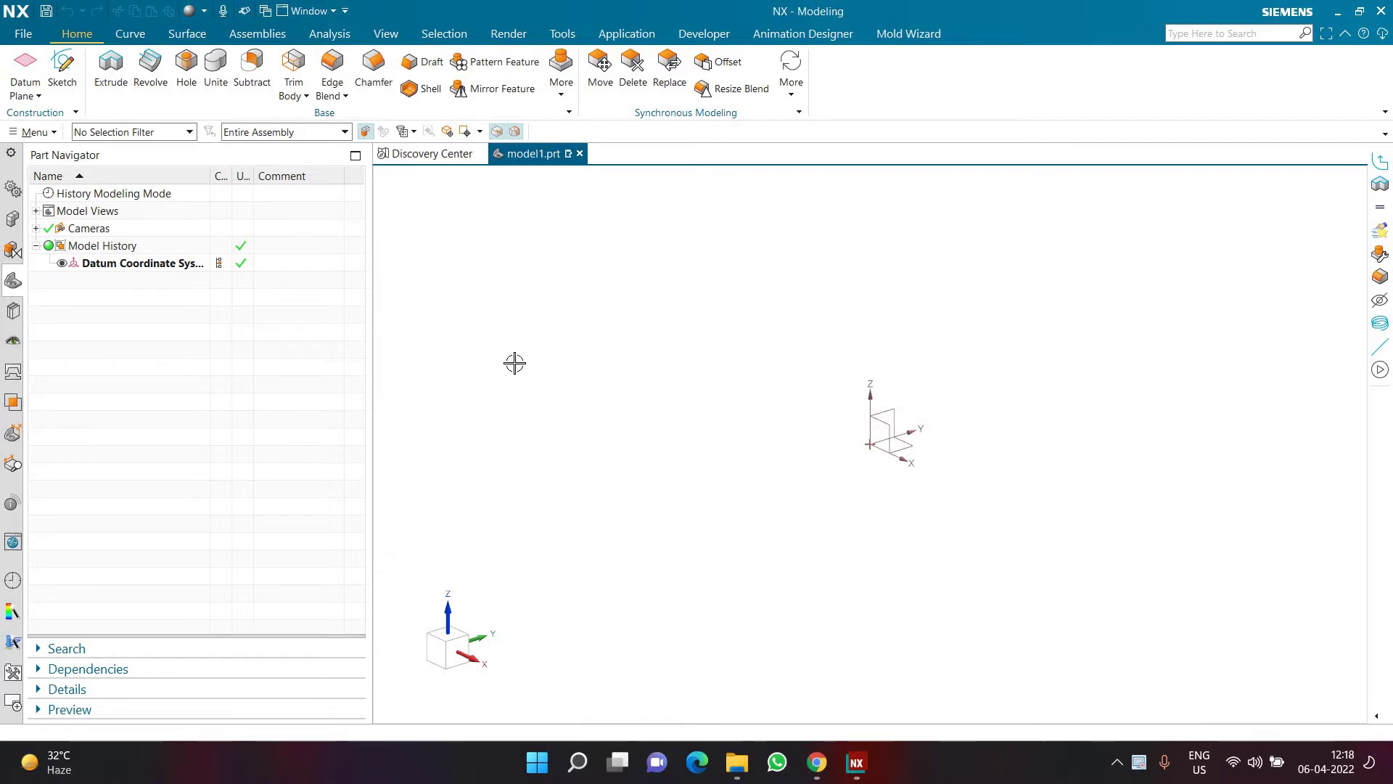
# - Start a sketch on the XZ plane and draw a 285 mm line from the origin, sloping down in the positive X direction
pyautogui.click(76, 91)
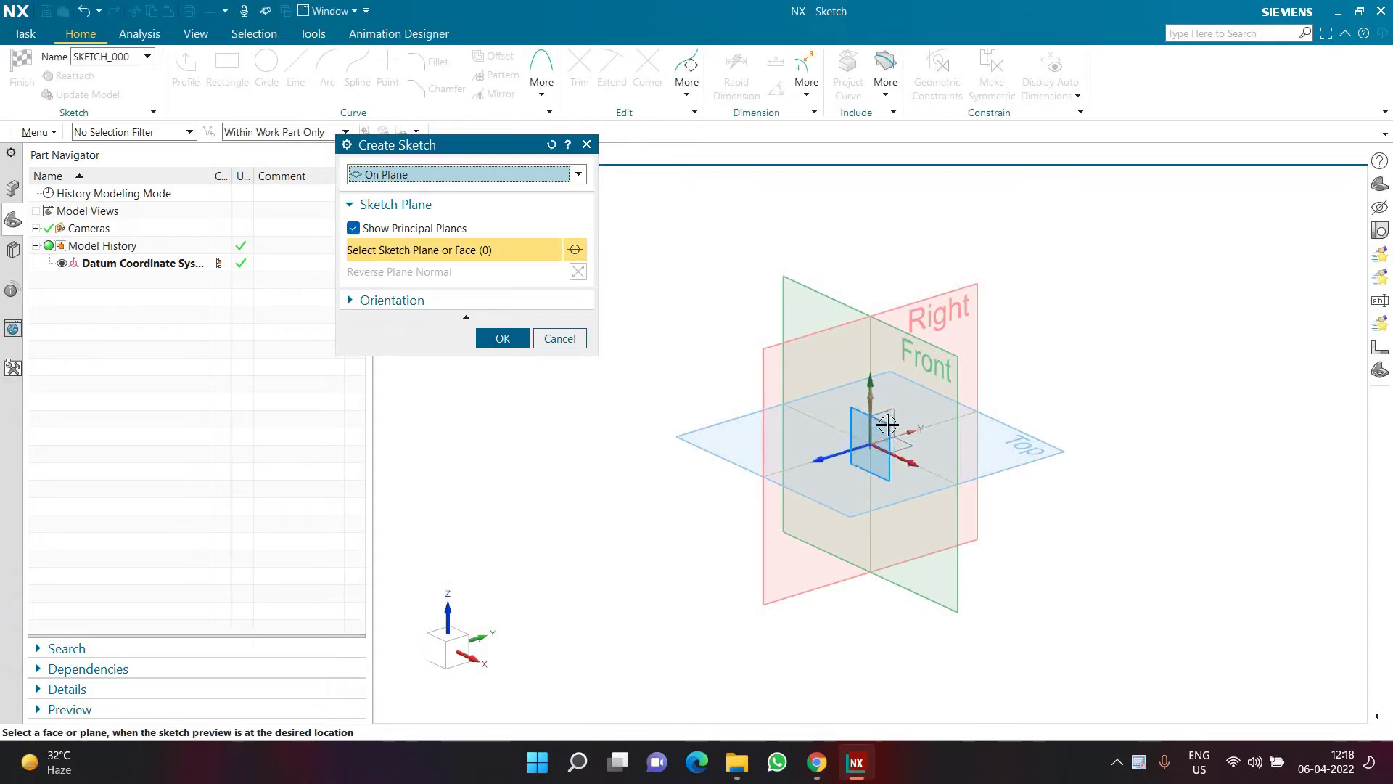
pyautogui.click(878, 446)
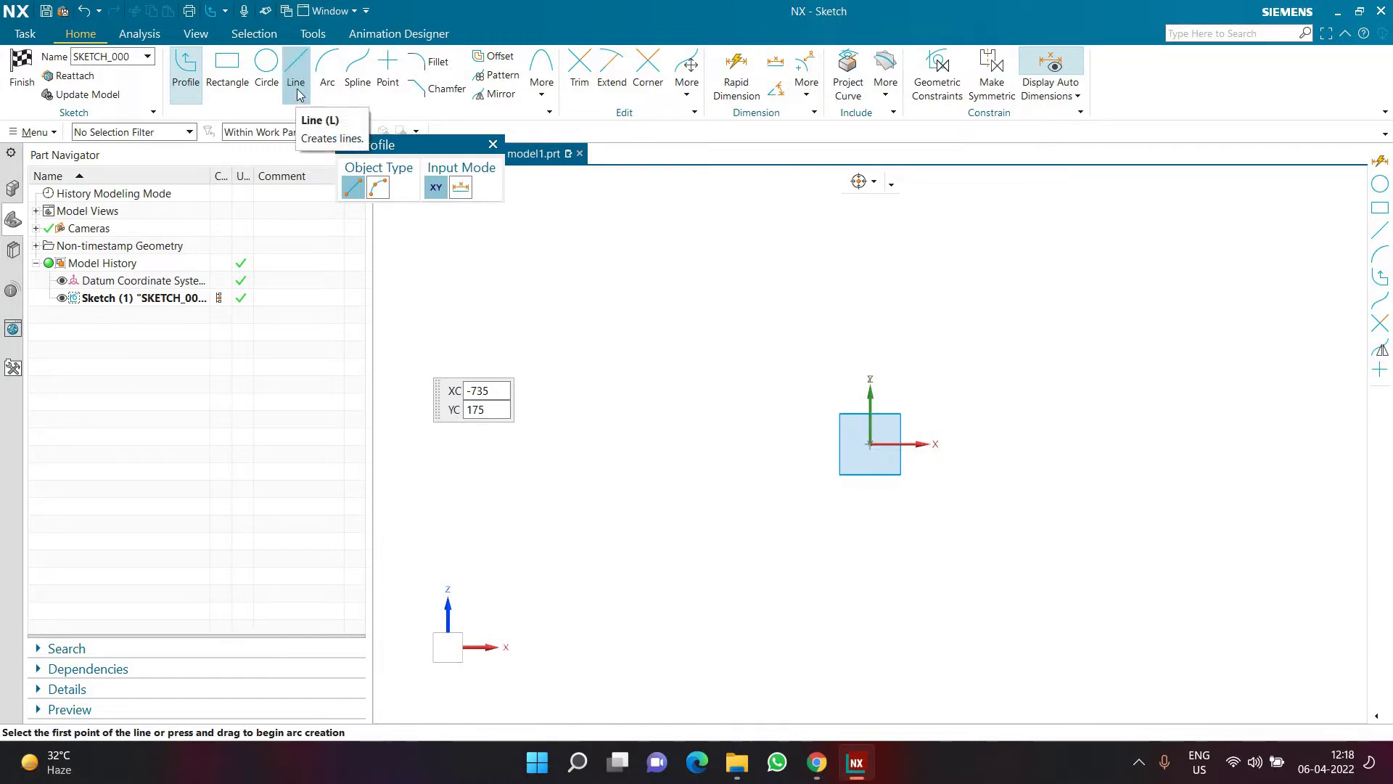
pyautogui.click(870, 444)
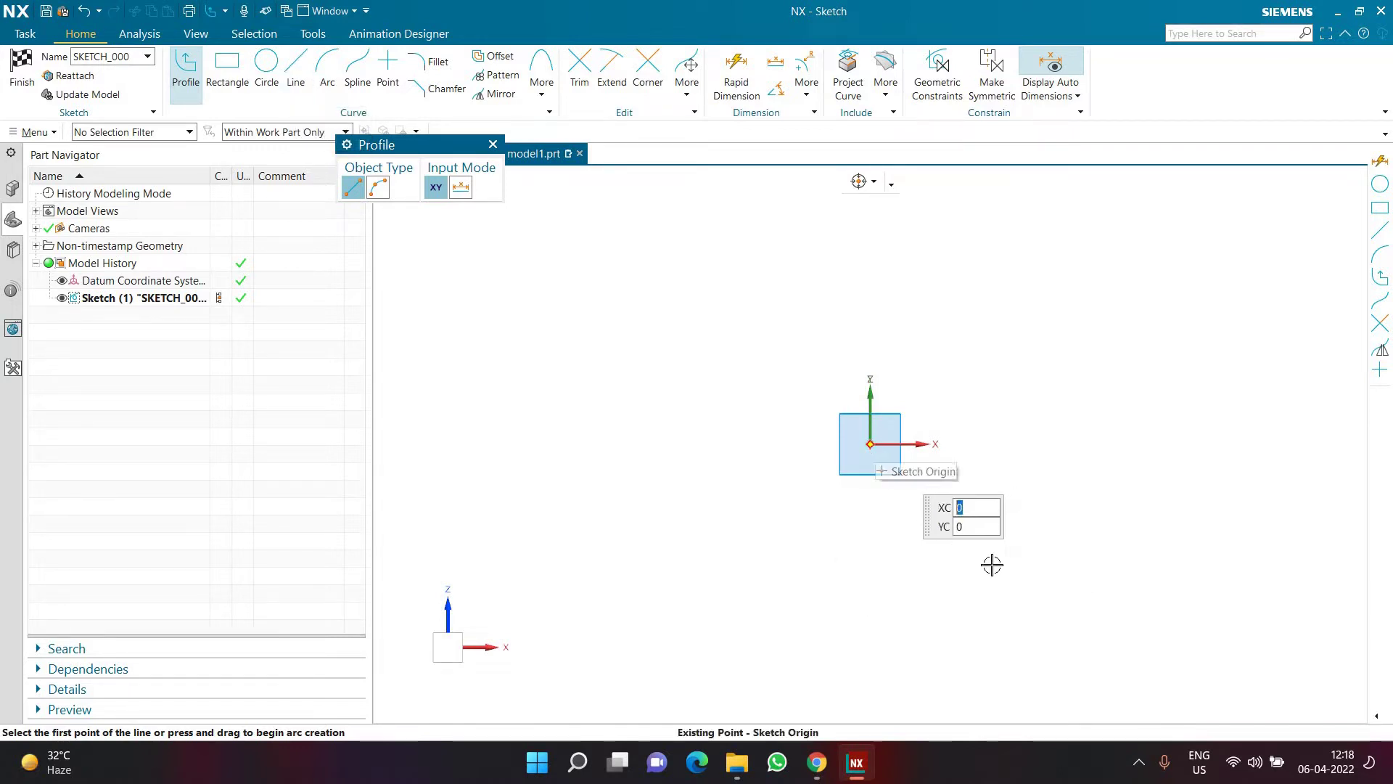
pyautogui.write('285')
pyautogui.press('Return')
pyautogui.press('Escape')
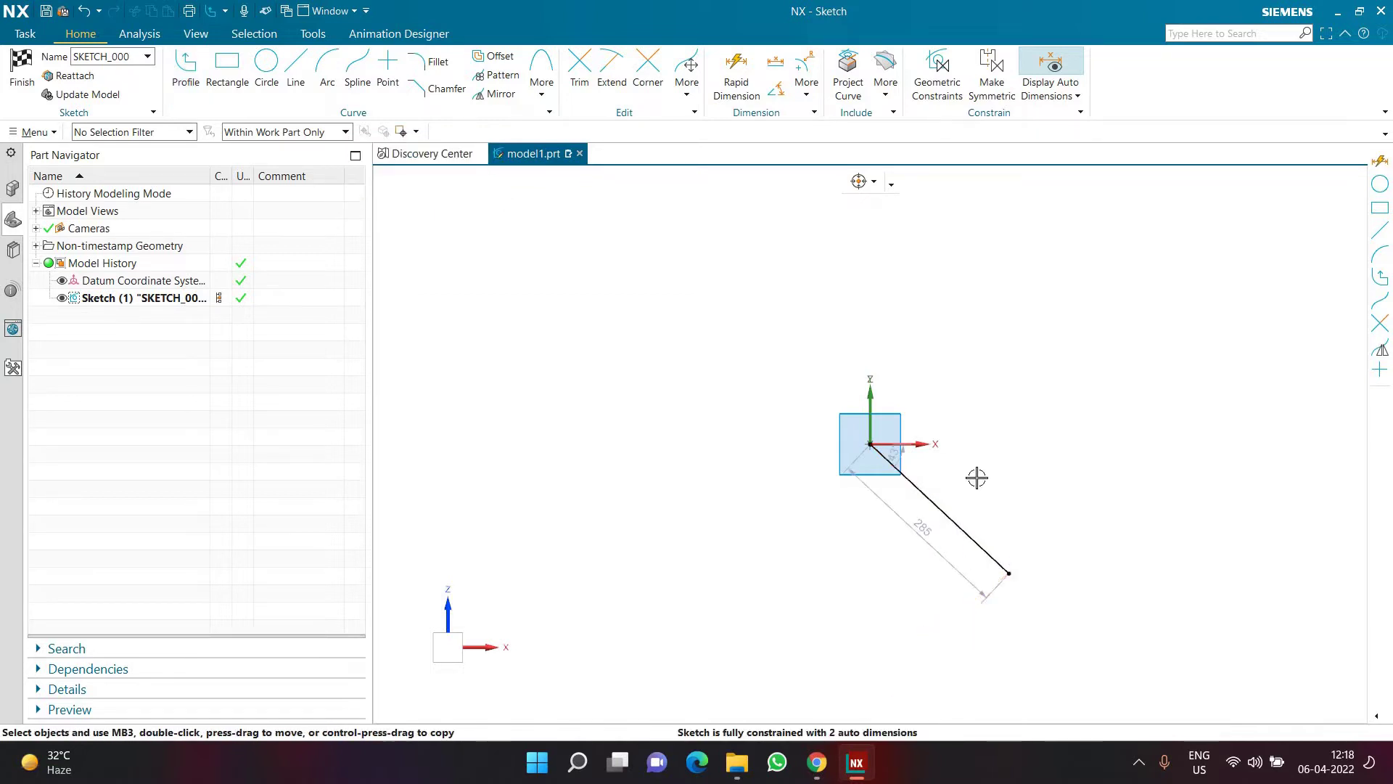
# - Set the angle between the sloping line and the X axis to 45 degrees
pyautogui.scroll(2, 980, 476)
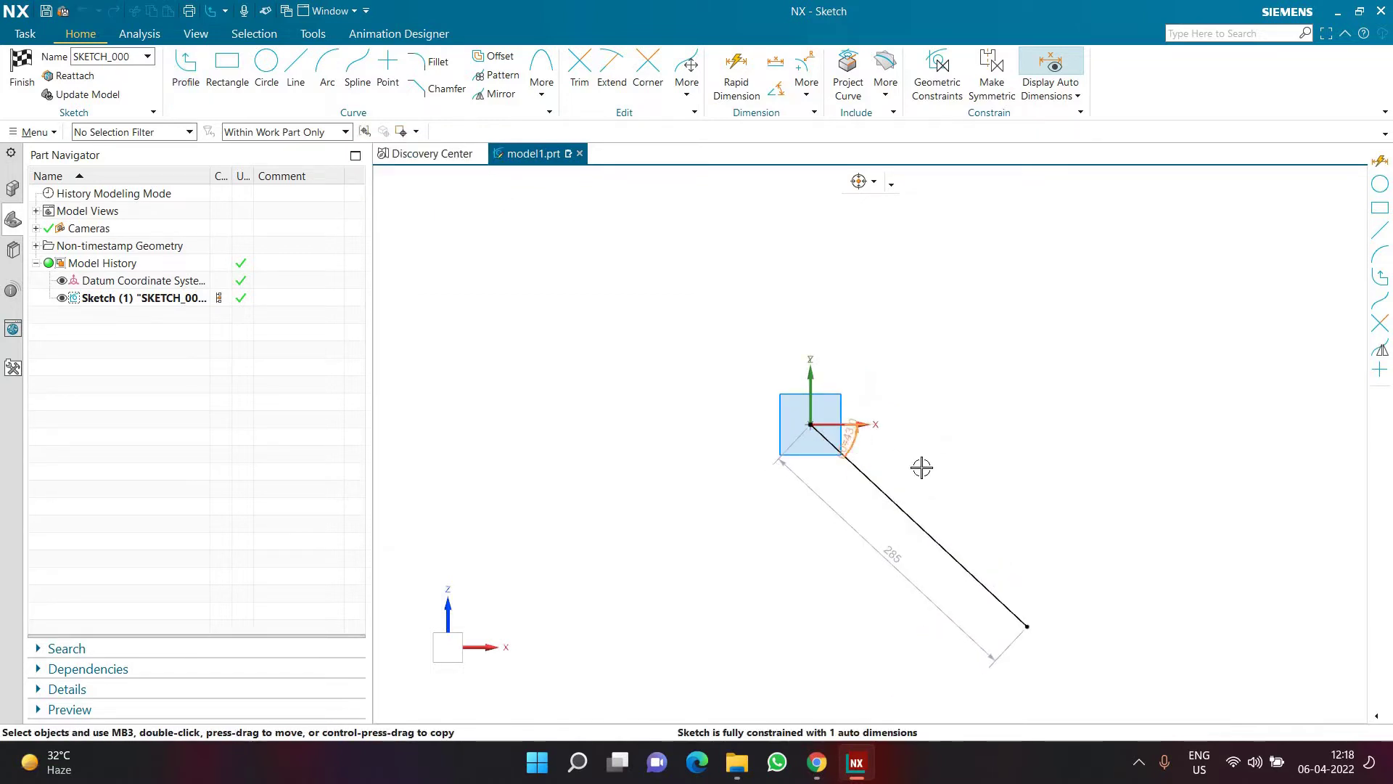
pyautogui.doubleClick(920, 466)
pyautogui.write('45')
pyautogui.press('Return')
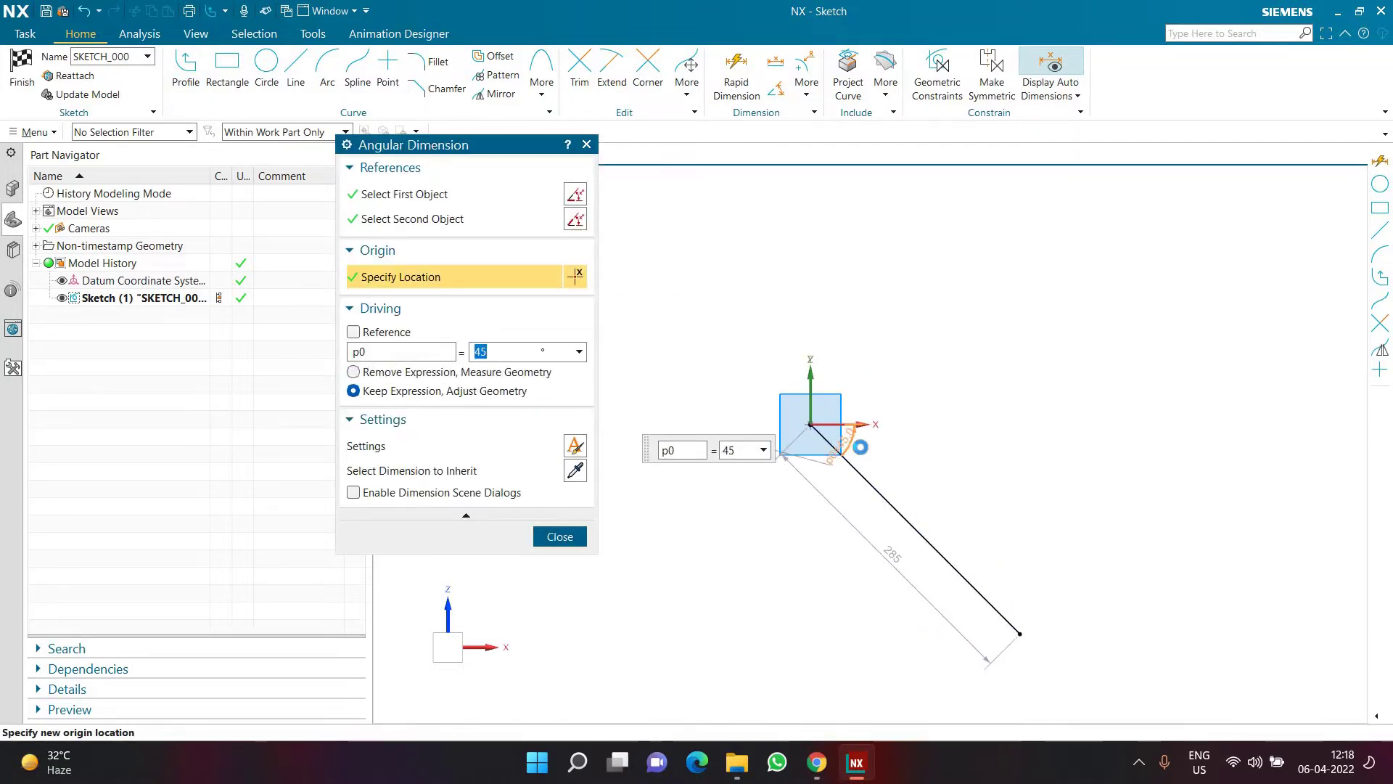
pyautogui.middleClick(860, 447)
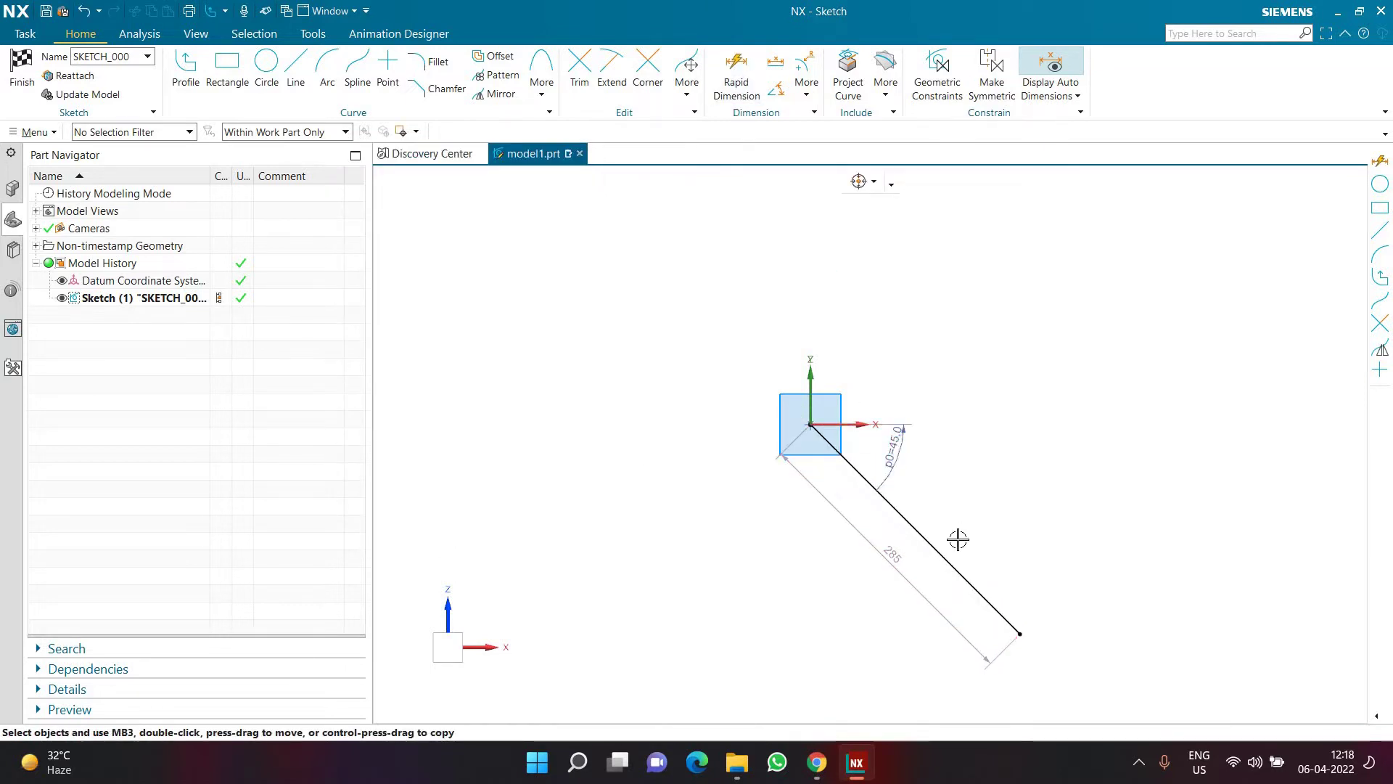
# - Dimension the horizontal distance between the sloping line's endpoints as 200 mm
pyautogui.press('d')
pyautogui.click(943, 557)
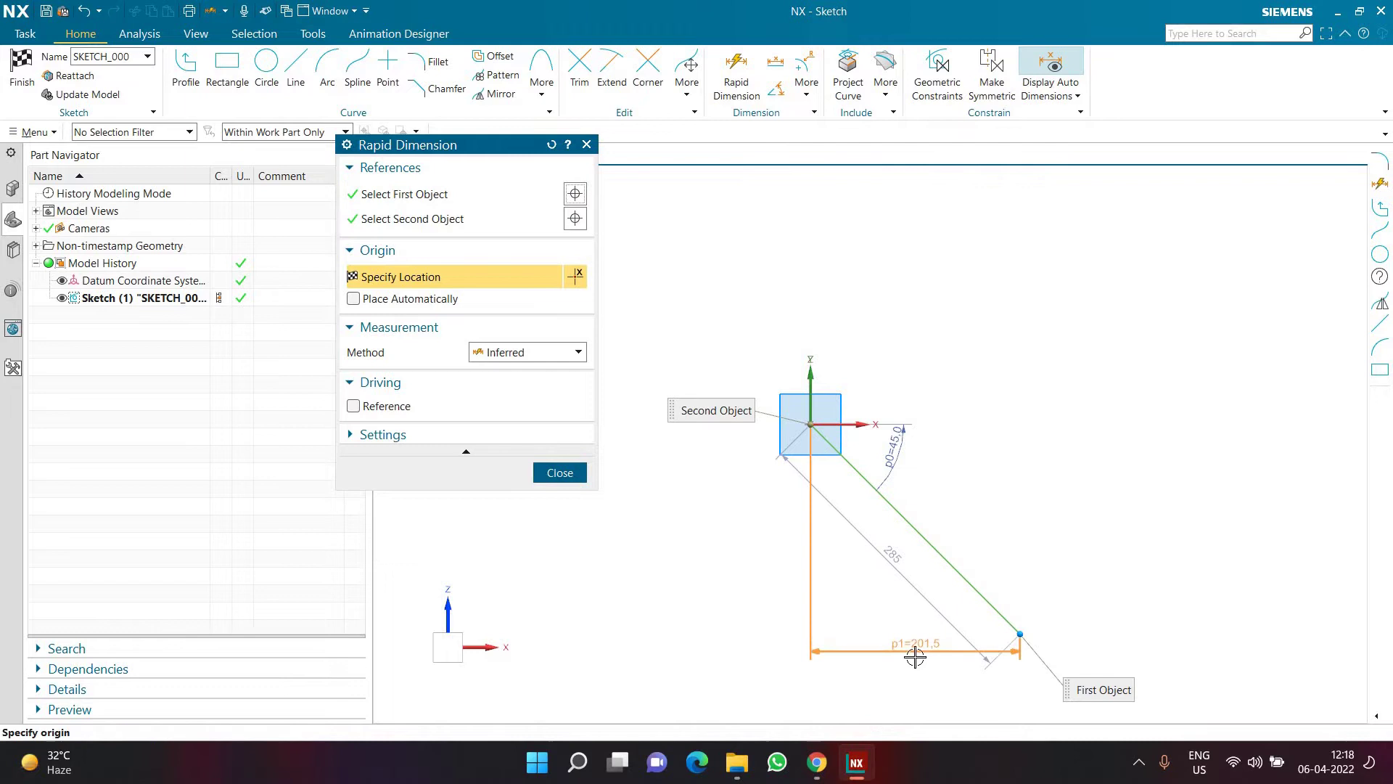
pyautogui.click(878, 706)
pyautogui.write('200')
pyautogui.press('Return')
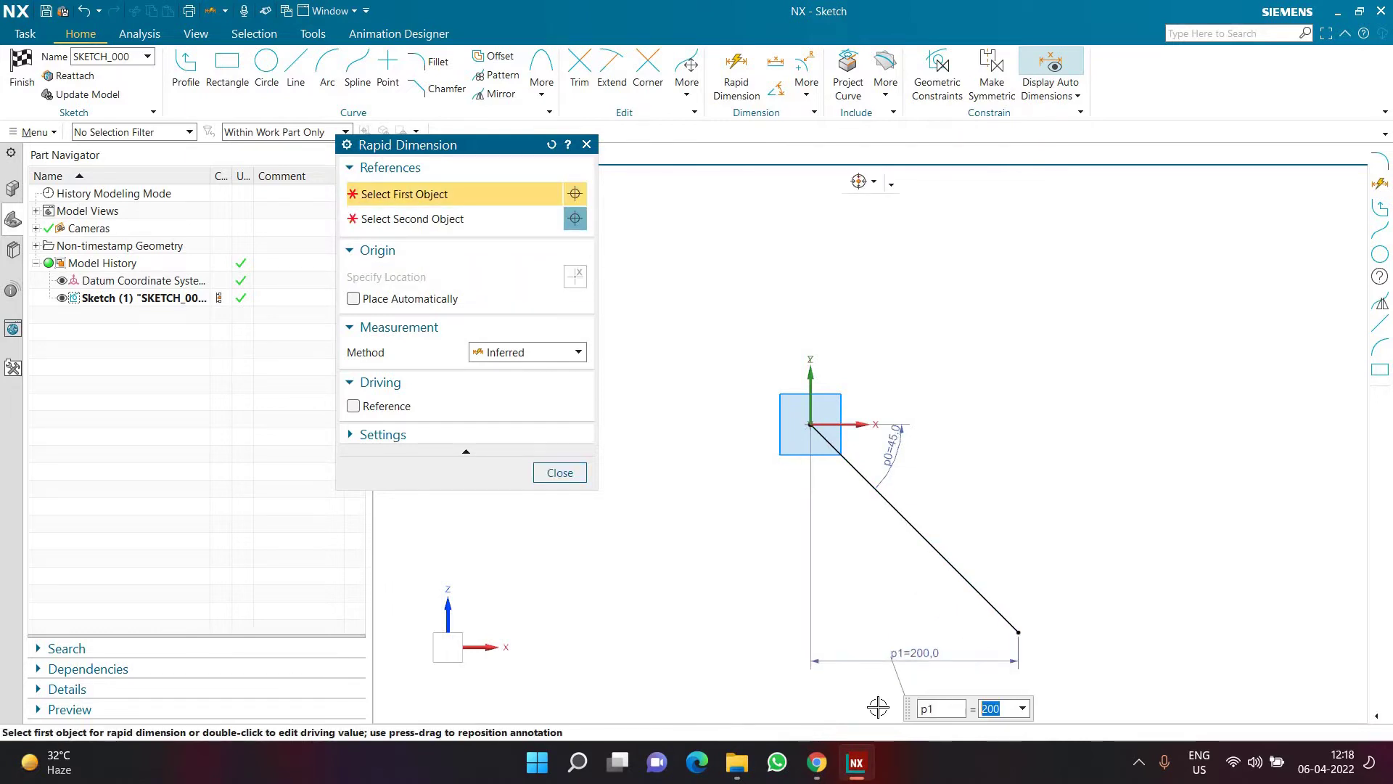
pyautogui.press('Escape')
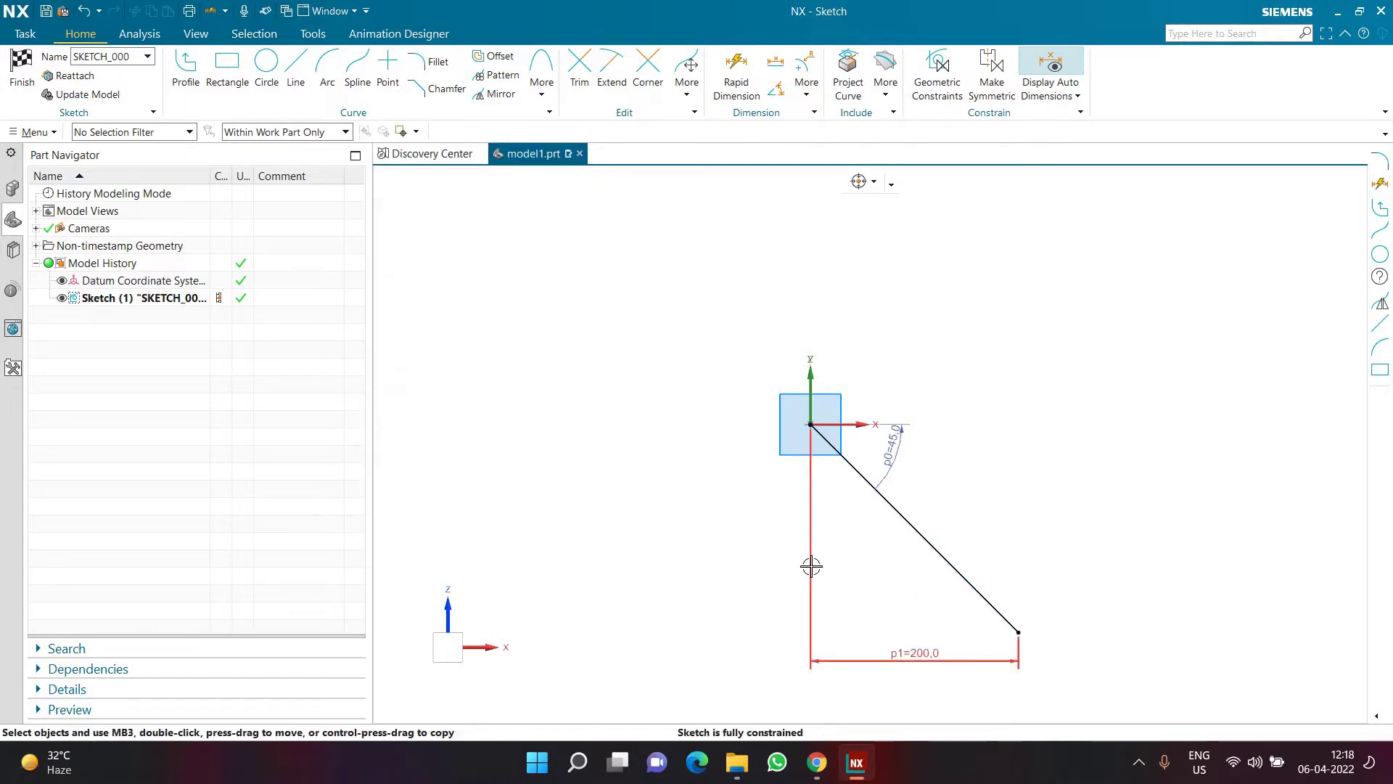
# - Convert the sloping line to a reference line
pyautogui.scroll(-1, 816, 566)
pyautogui.scroll(2, 849, 589)
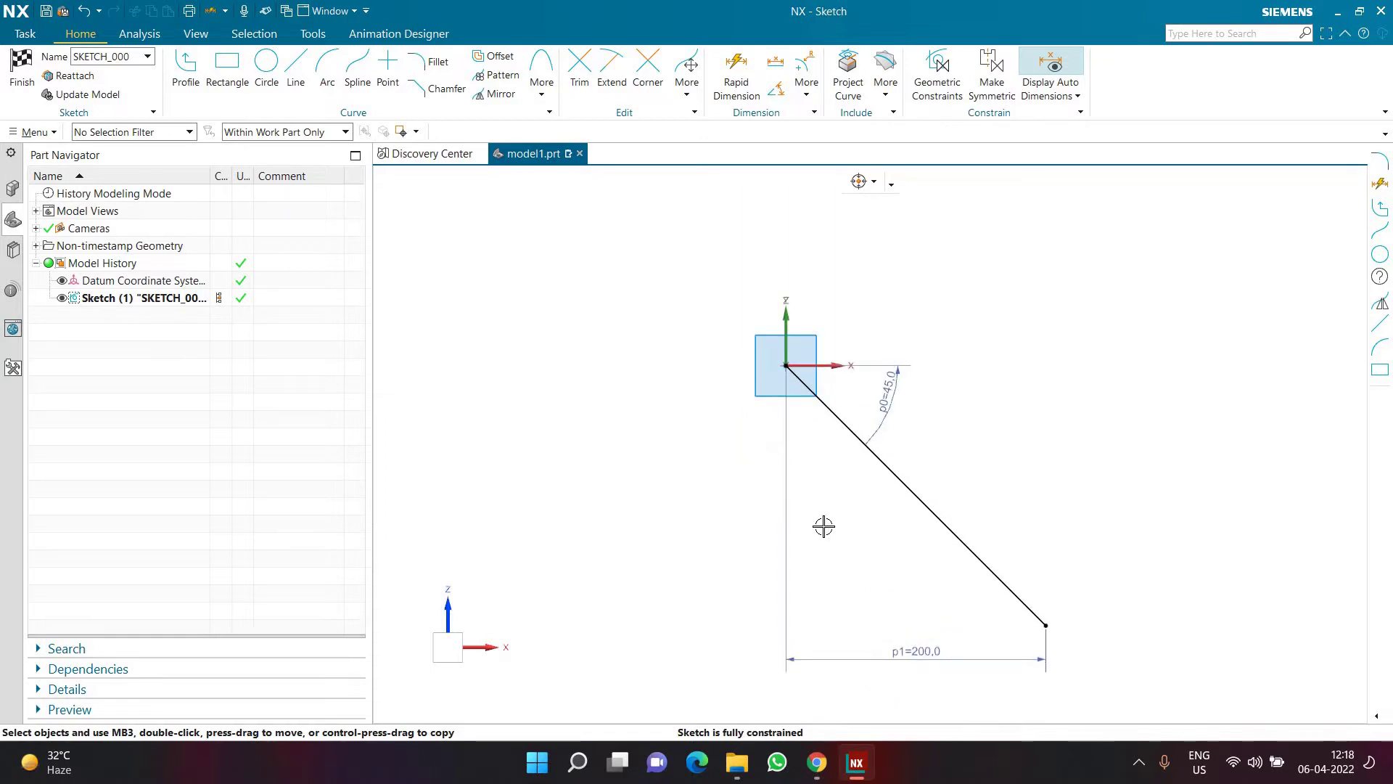
pyautogui.click(928, 501)
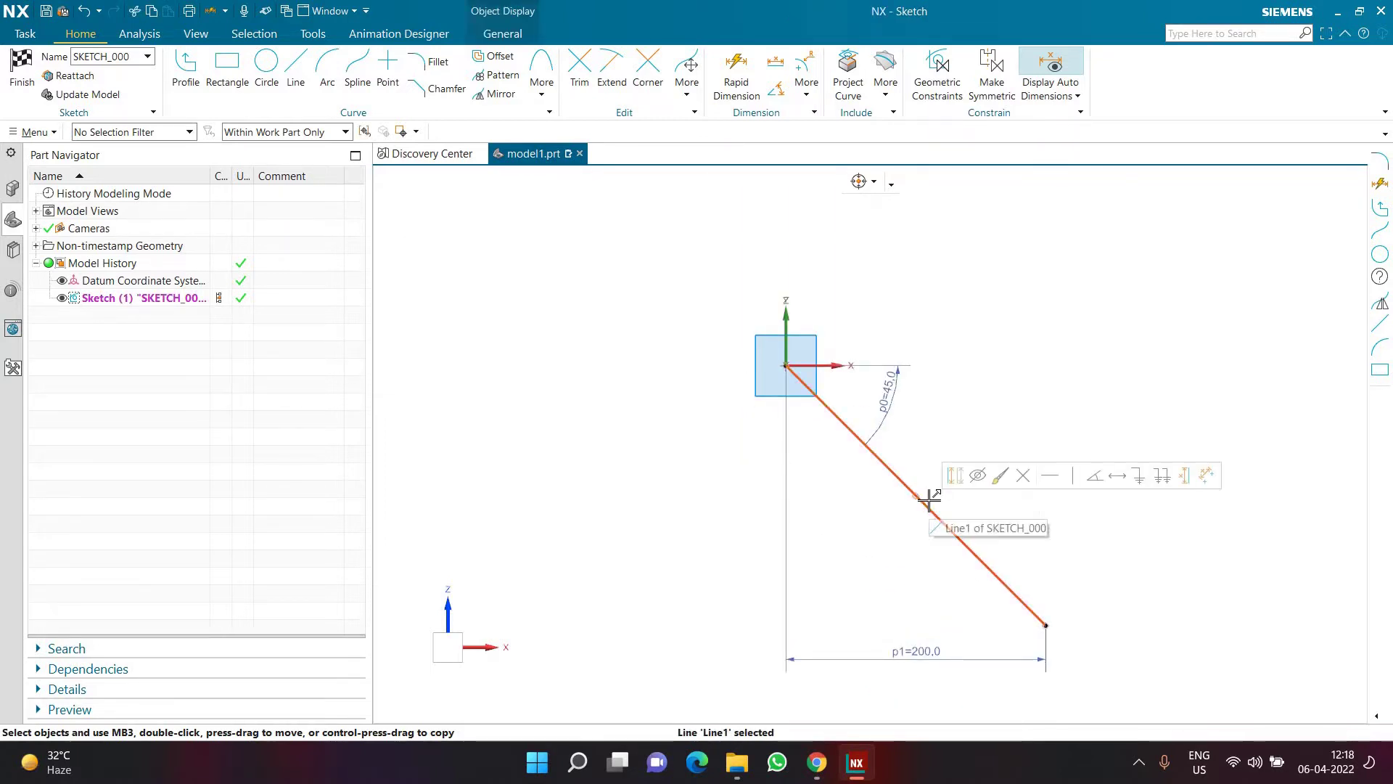
pyautogui.click(949, 478)
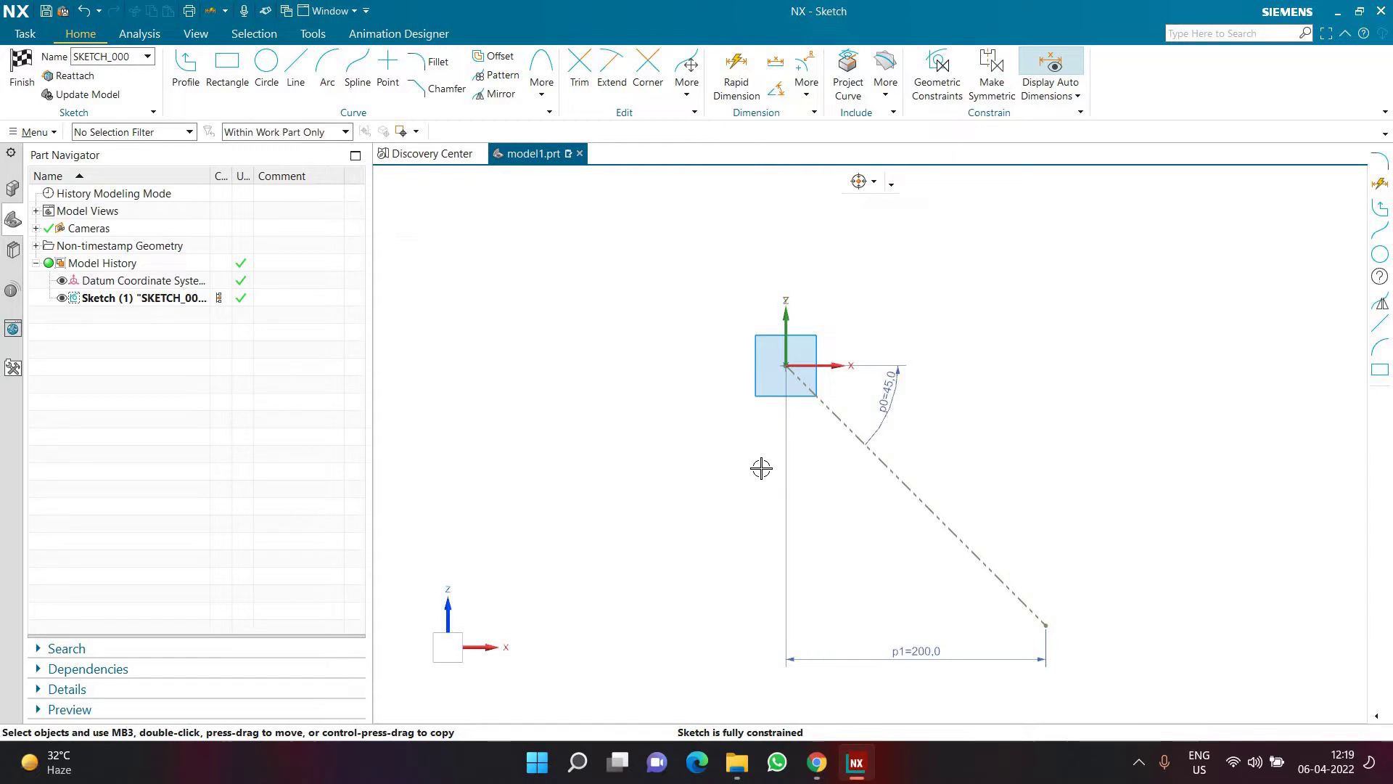
# - Draw a connected profile of four stair steps from the reference line's lower end, climbing back beneath the line toward the Z axis
pyautogui.click(188, 92)
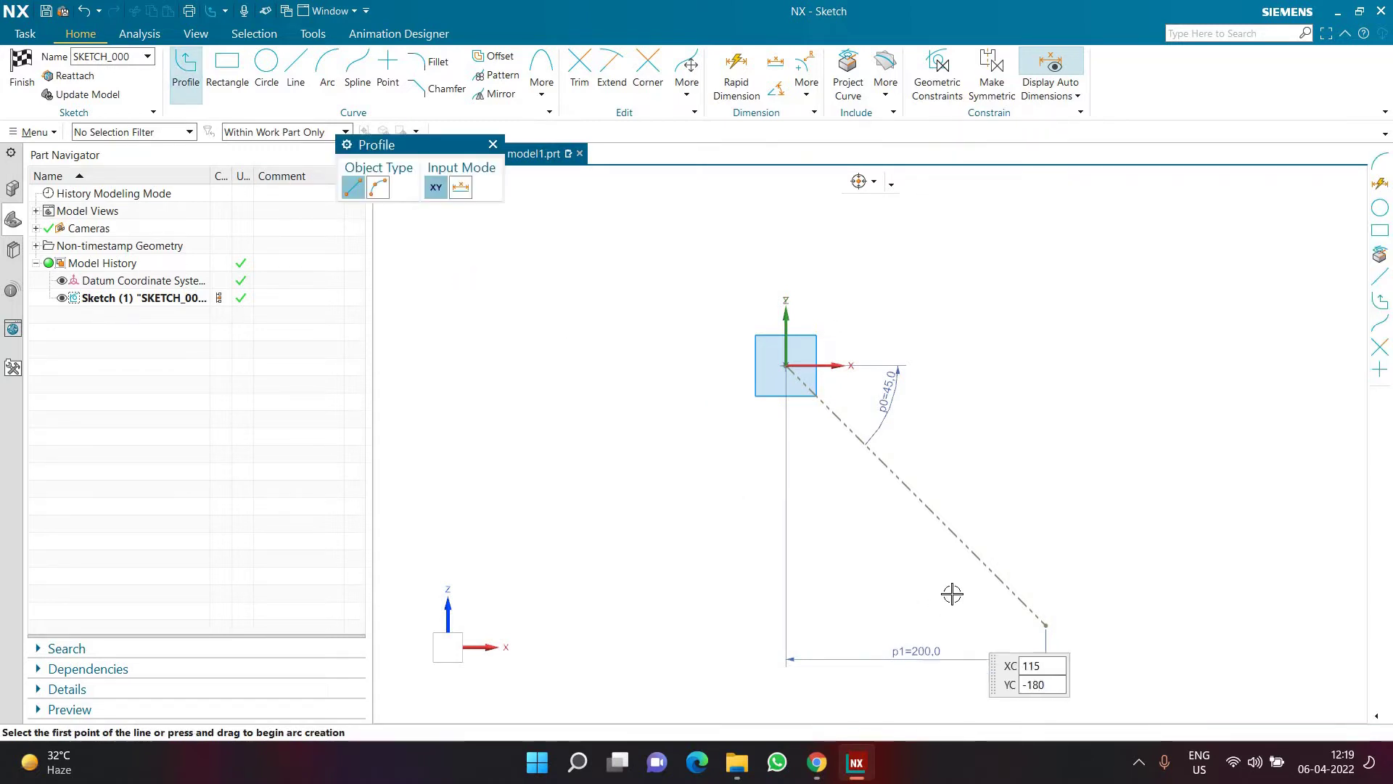
pyautogui.scroll(2, 952, 591)
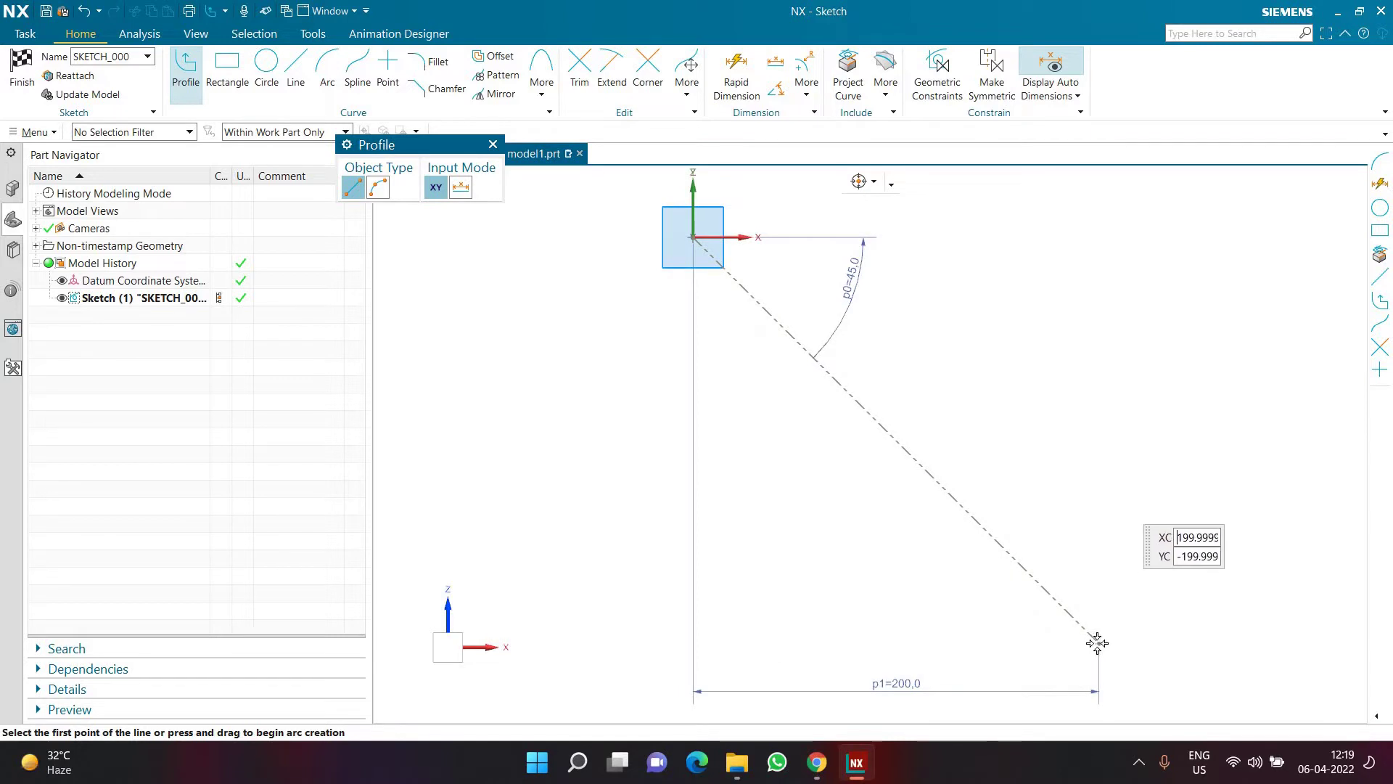
pyautogui.click(1030, 648)
pyautogui.click(1024, 621)
pyautogui.click(978, 620)
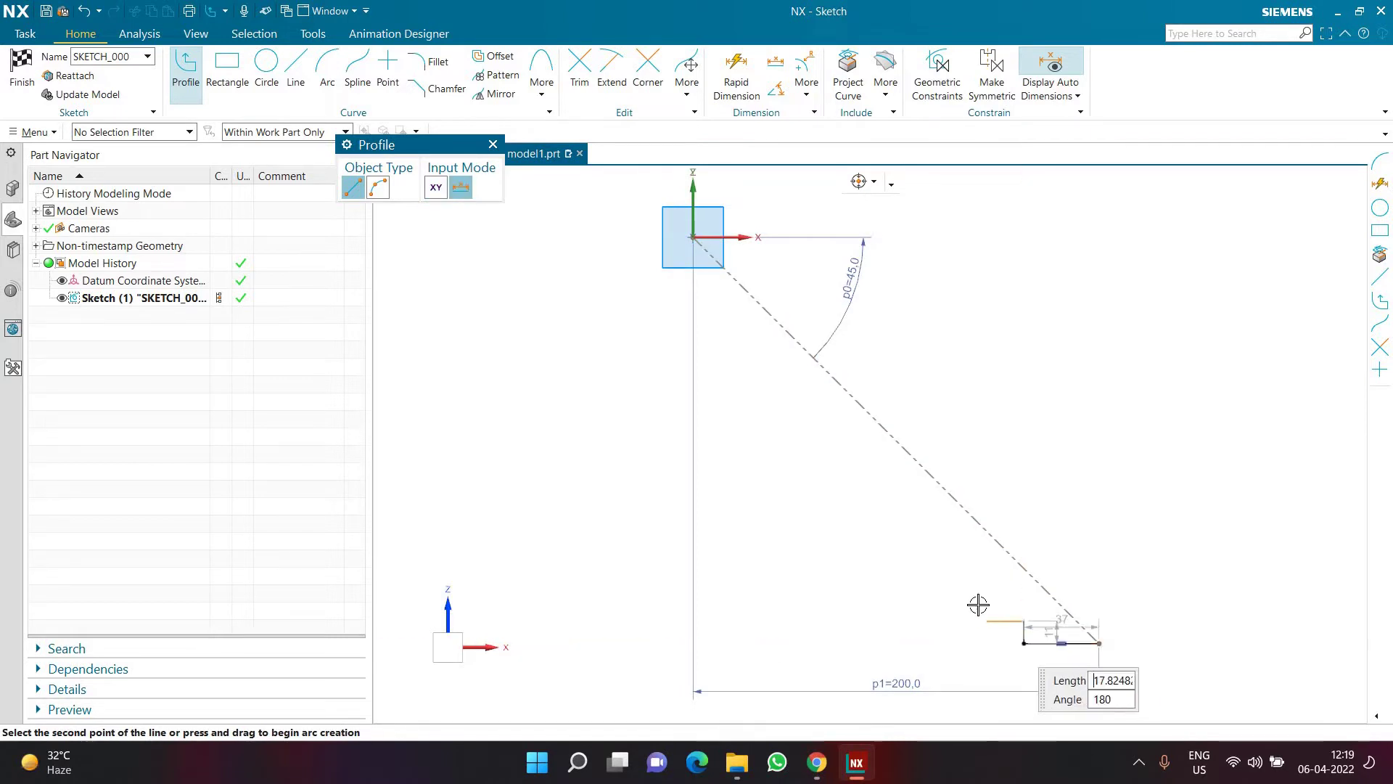
pyautogui.click(977, 592)
pyautogui.click(929, 592)
pyautogui.click(858, 557)
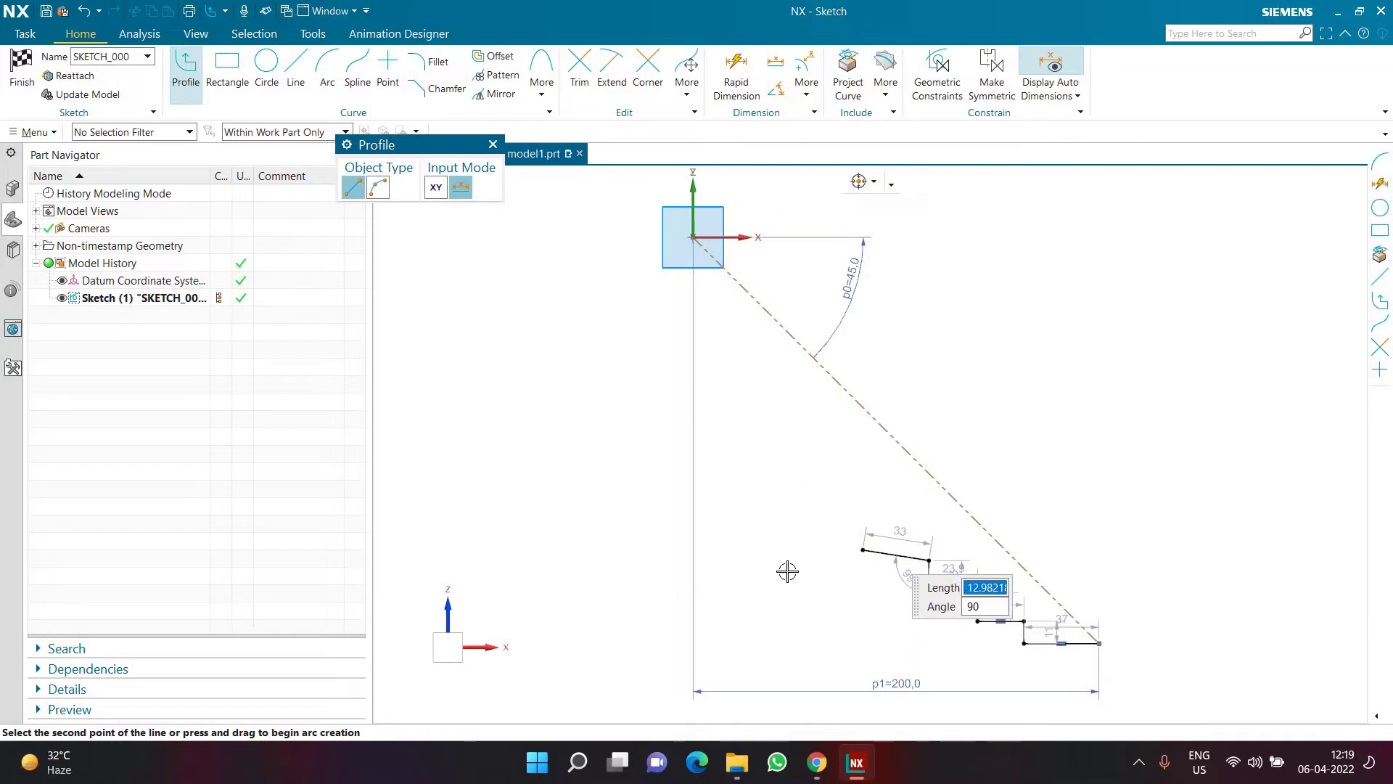
pyautogui.press('Escape')
# - Constrain the slanted uppermost tread of the stair profile to be horizontal
pyautogui.scroll(2, 1077, 652)
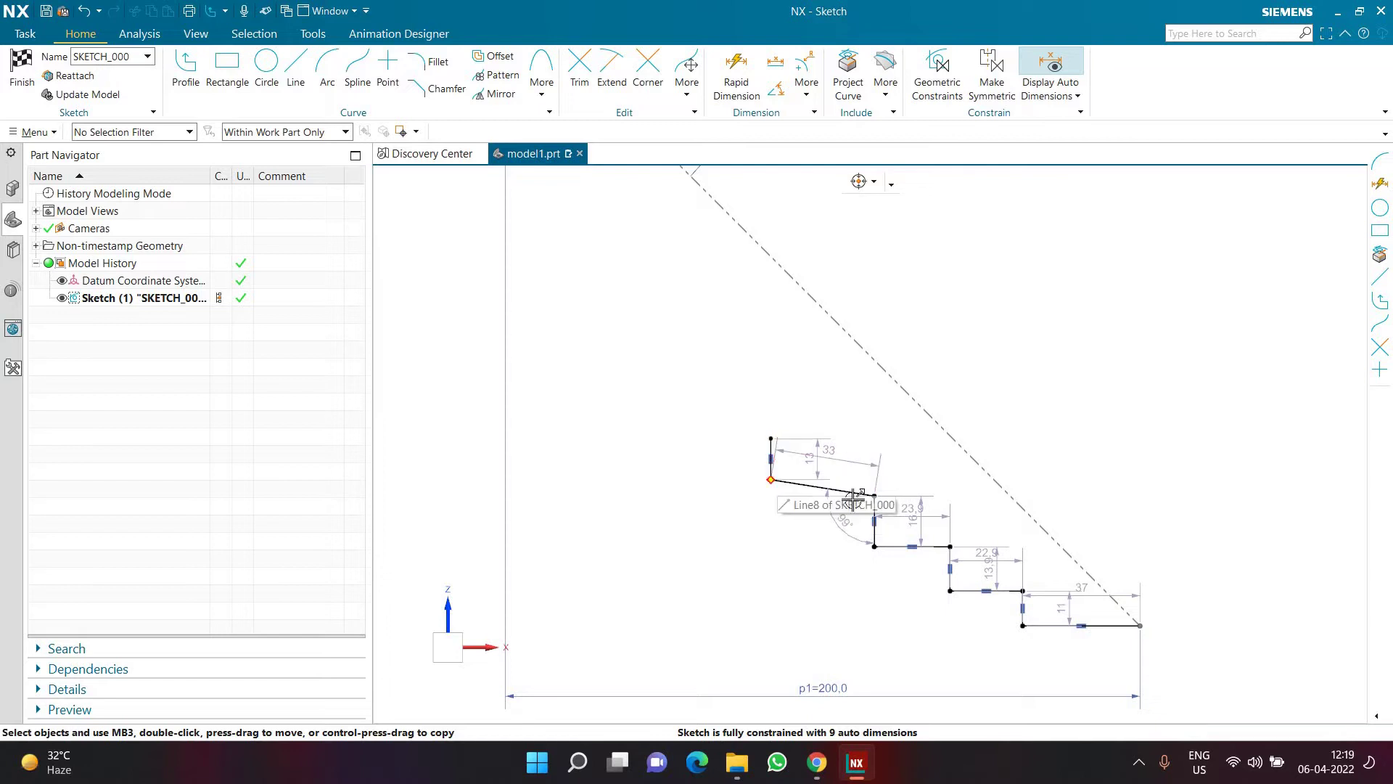
pyautogui.scroll(2, 846, 507)
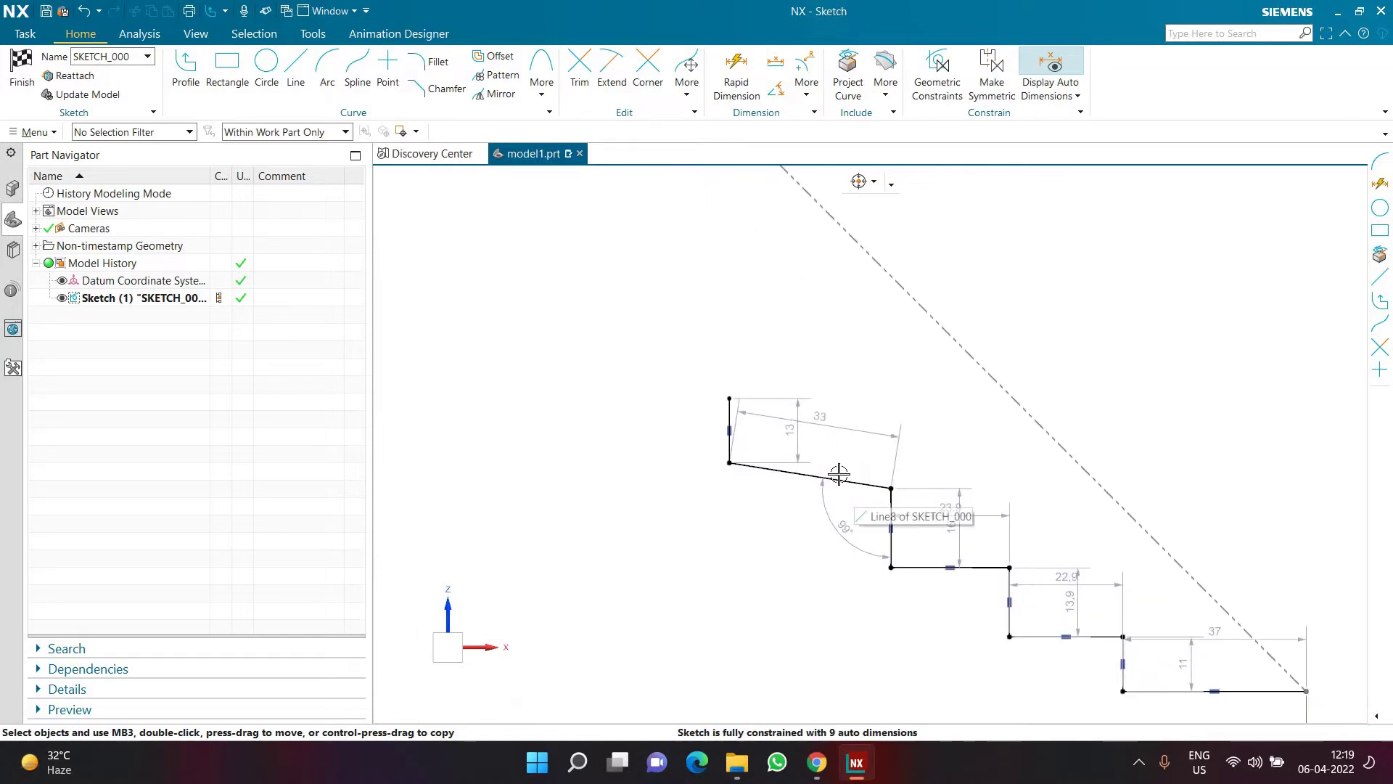
pyautogui.click(835, 476)
pyautogui.click(959, 450)
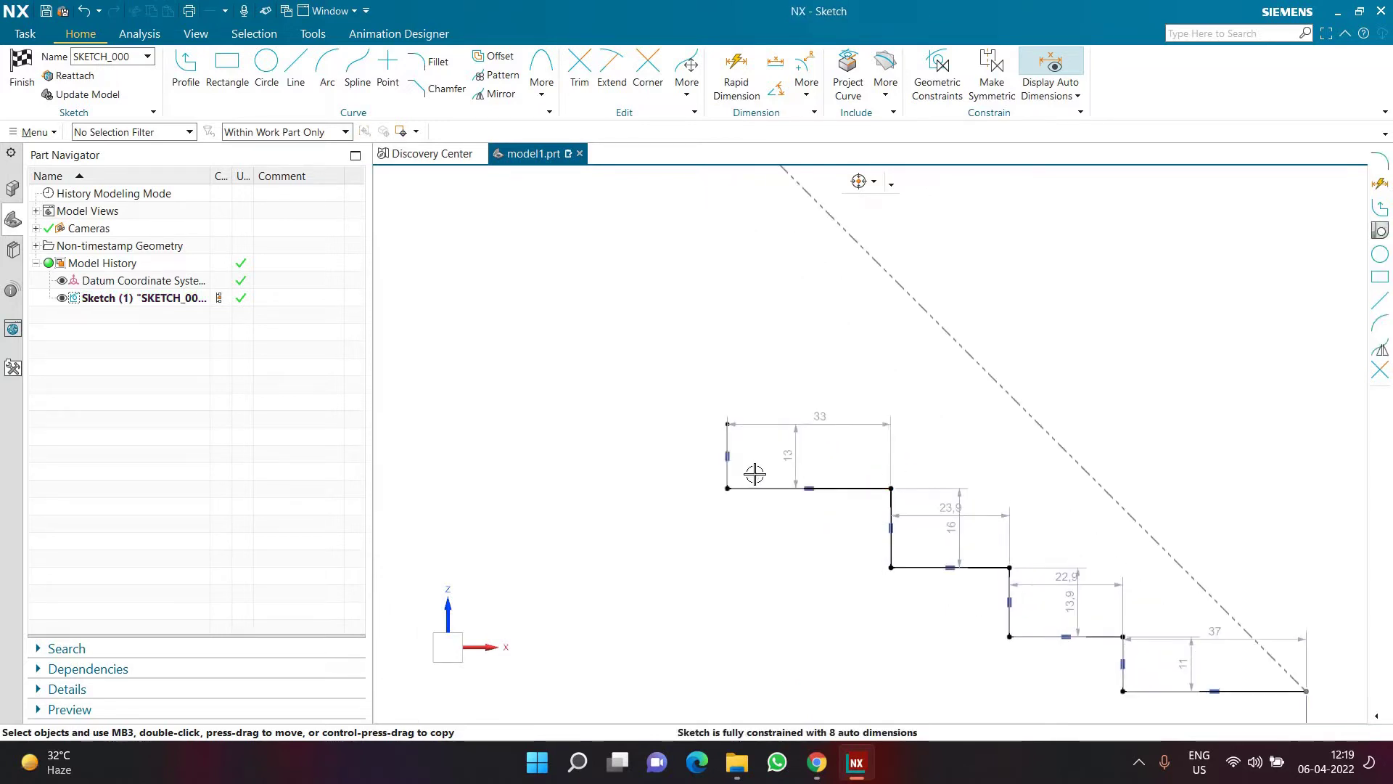
# - Constrain the four vertical riser lines of the stair profile to equal length
pyautogui.click(727, 444)
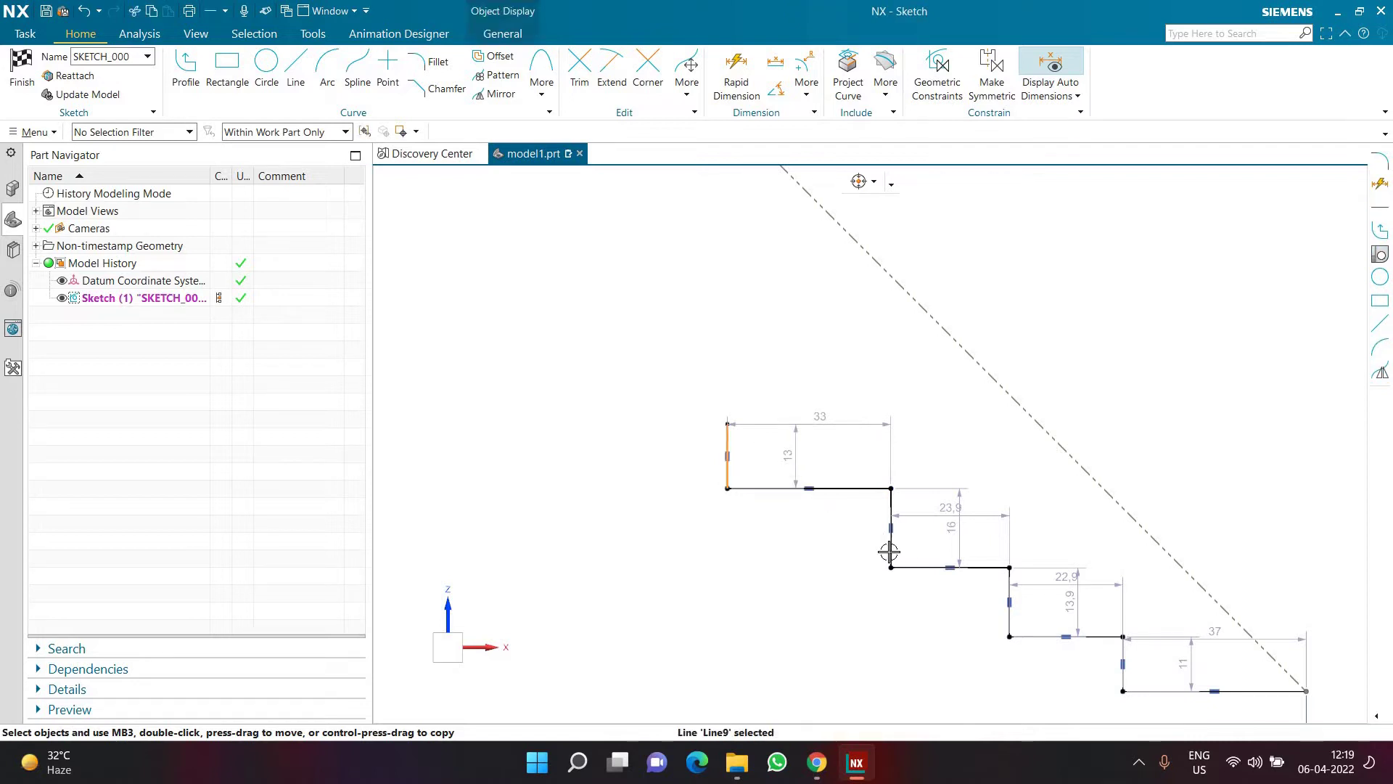
pyautogui.click(1008, 592)
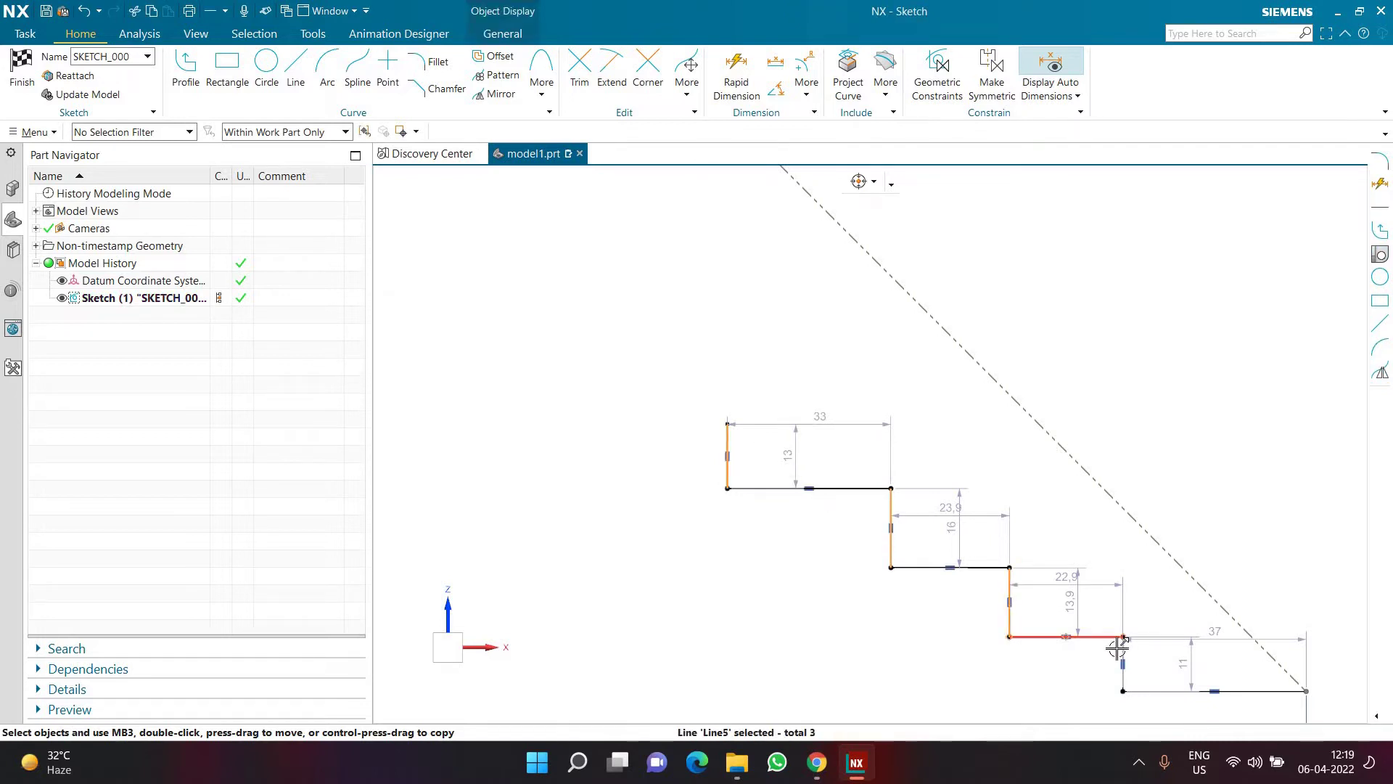
pyautogui.click(1122, 653)
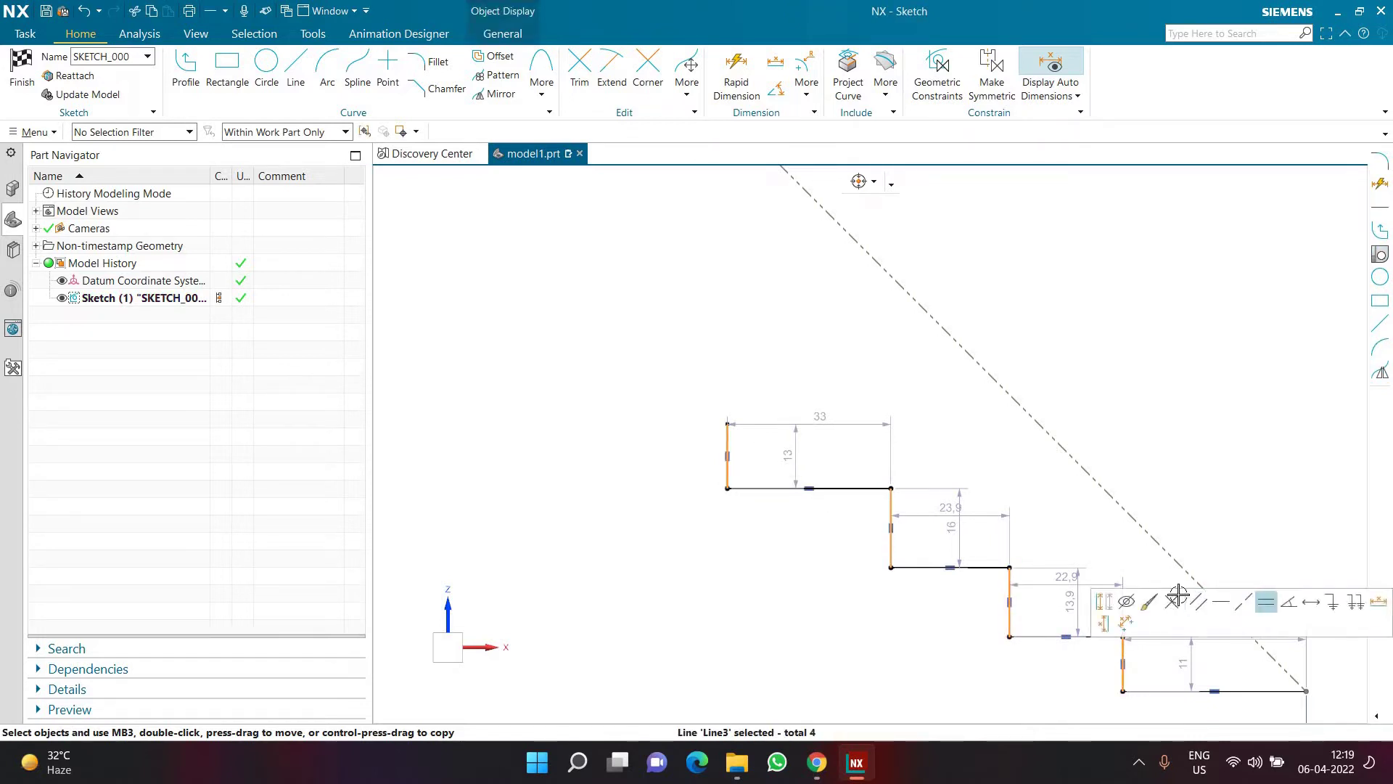
pyautogui.click(1131, 586)
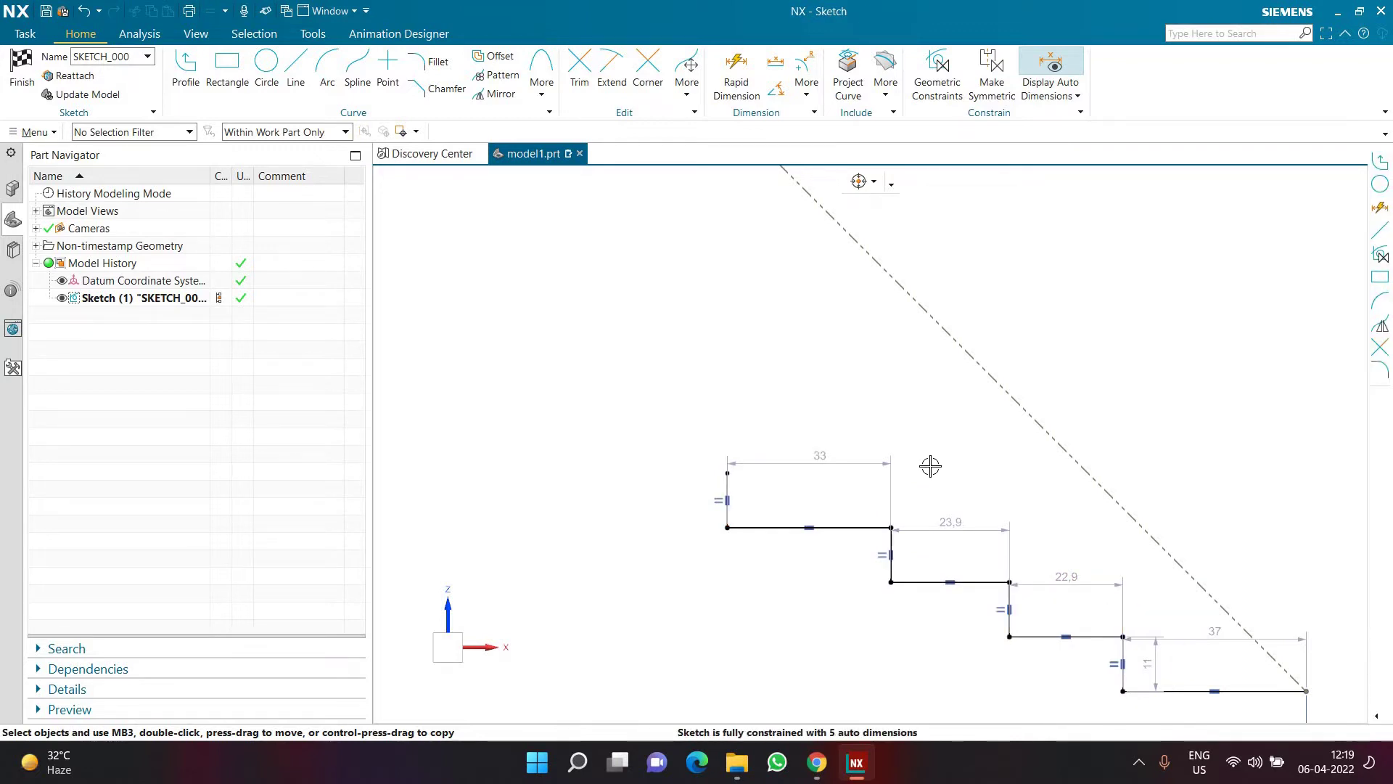
# - Set the lowest tread's length to 20 mm and the lowest riser's height to 15 mm
pyautogui.scroll(-3, 1073, 578)
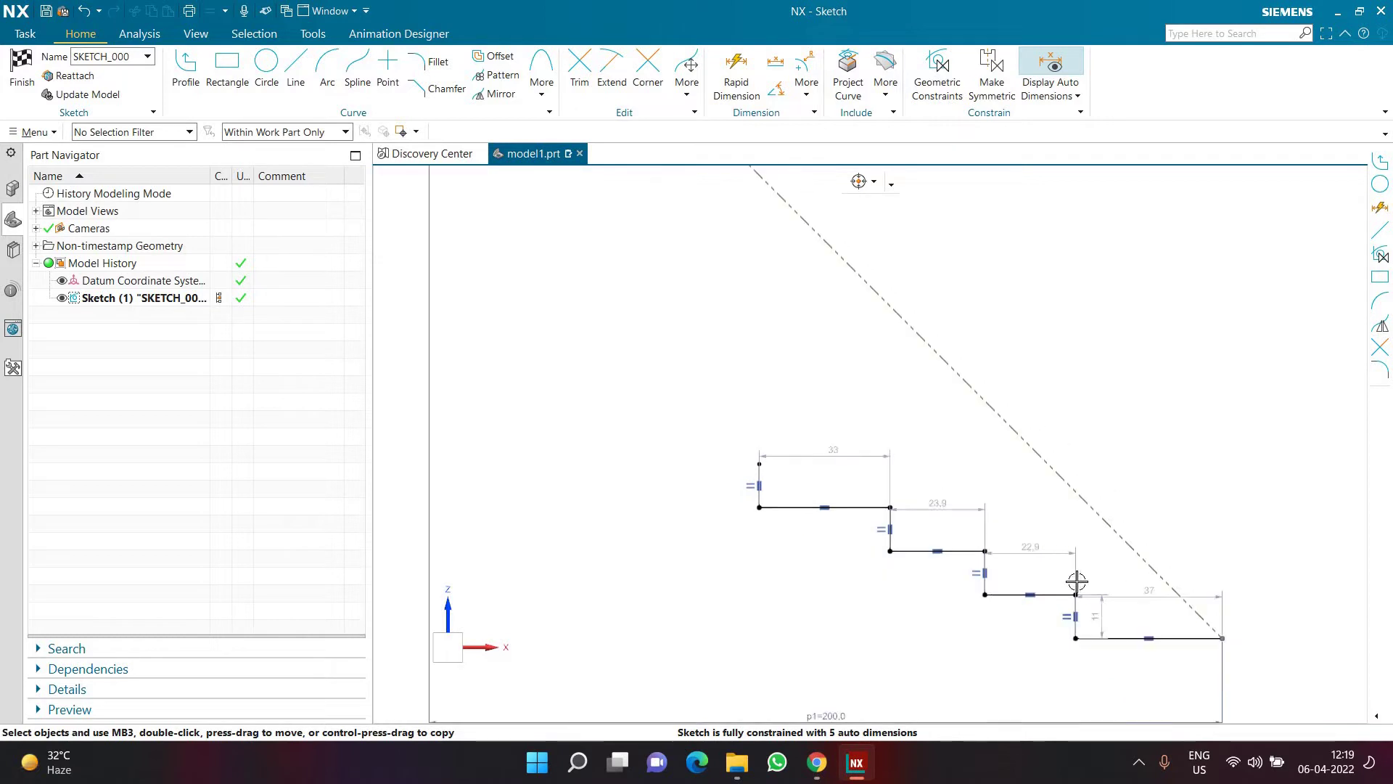
pyautogui.scroll(4, 1157, 590)
pyautogui.doubleClick(1167, 604)
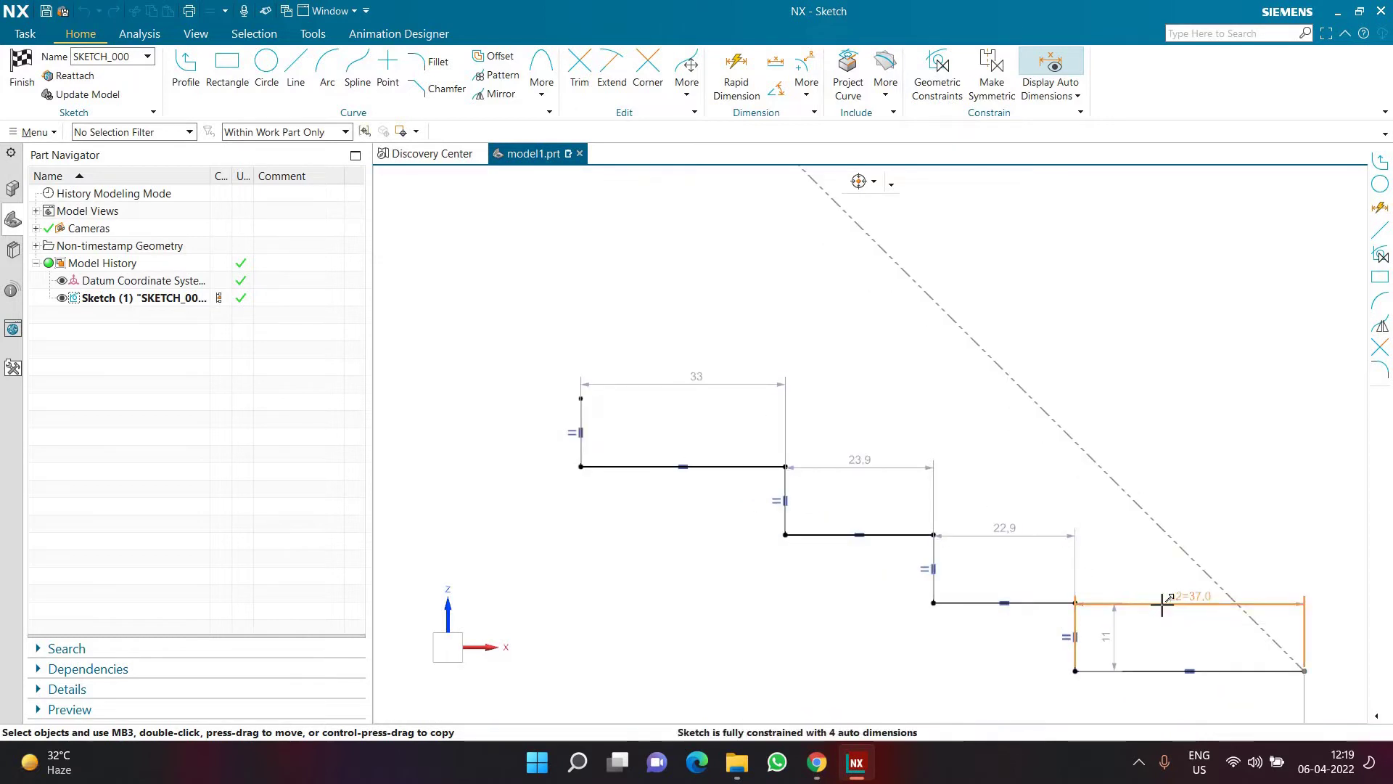
pyautogui.write('30')
pyautogui.press('Return')
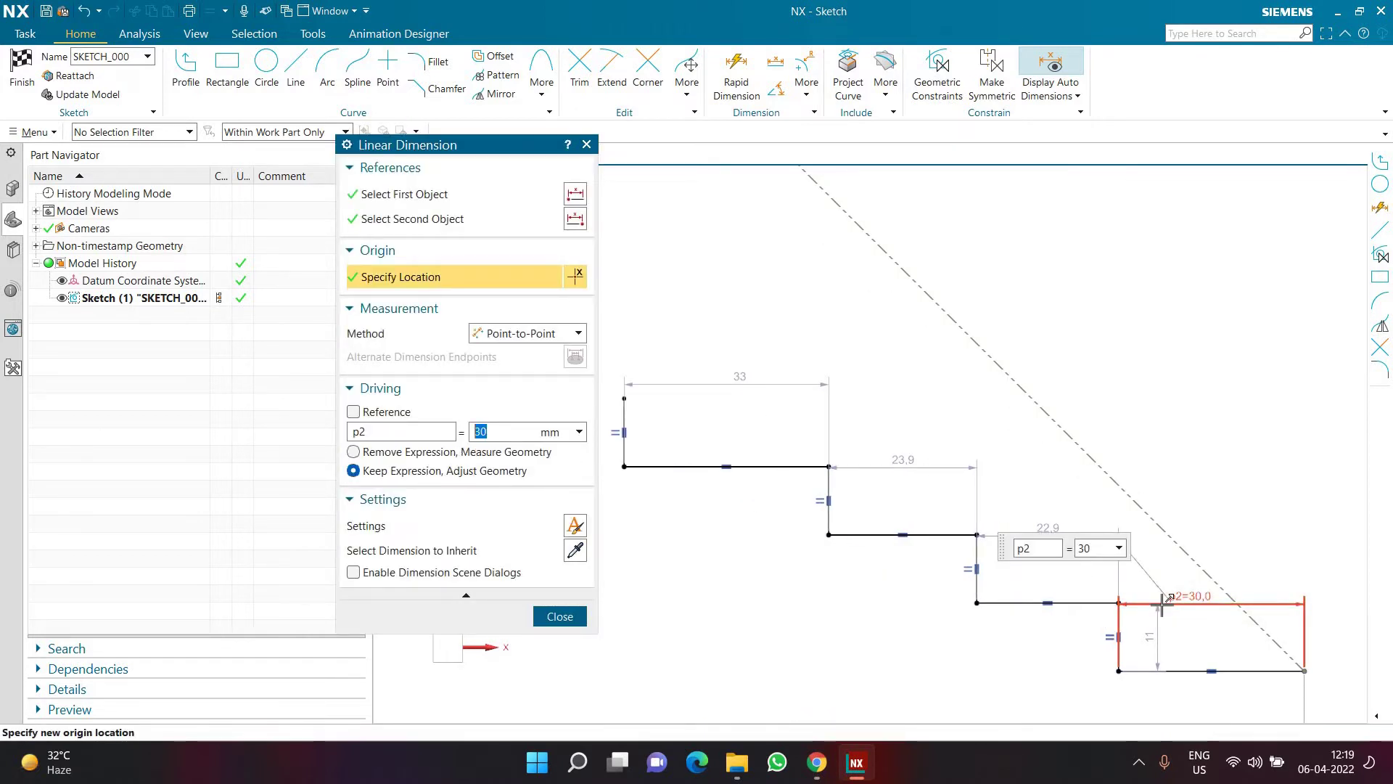
pyautogui.write('20')
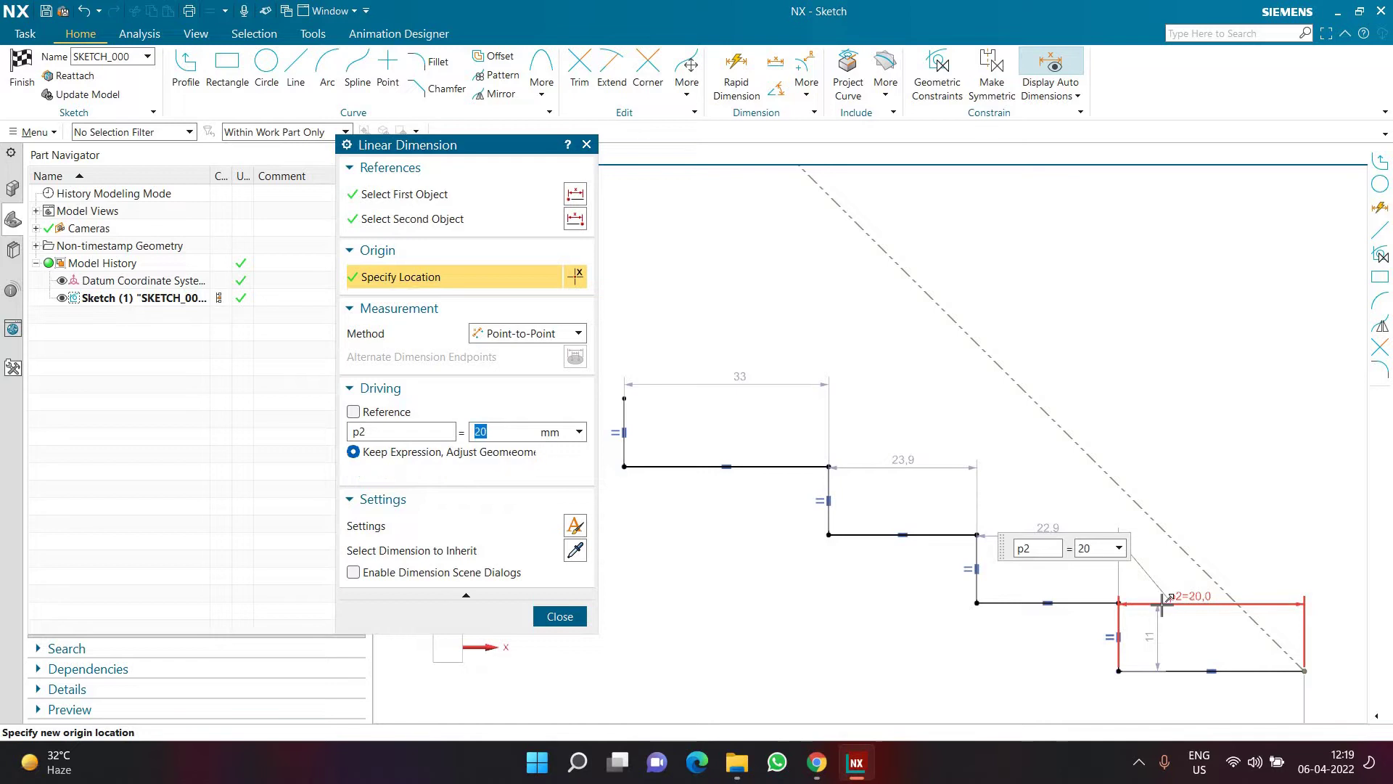
pyautogui.press('Return')
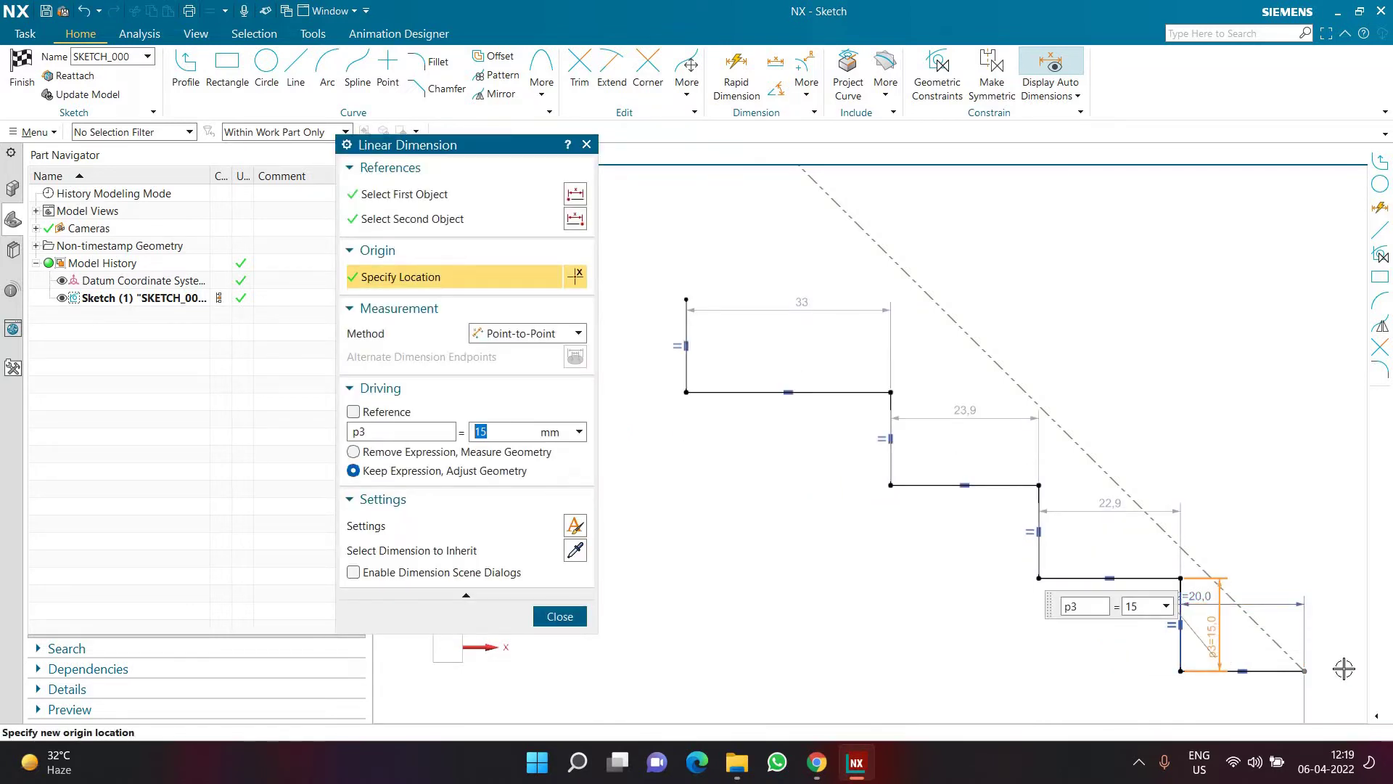
pyautogui.press('Escape')
# - Constrain the four horizontal tread lines of the stair profile to equal length
pyautogui.click(1228, 669)
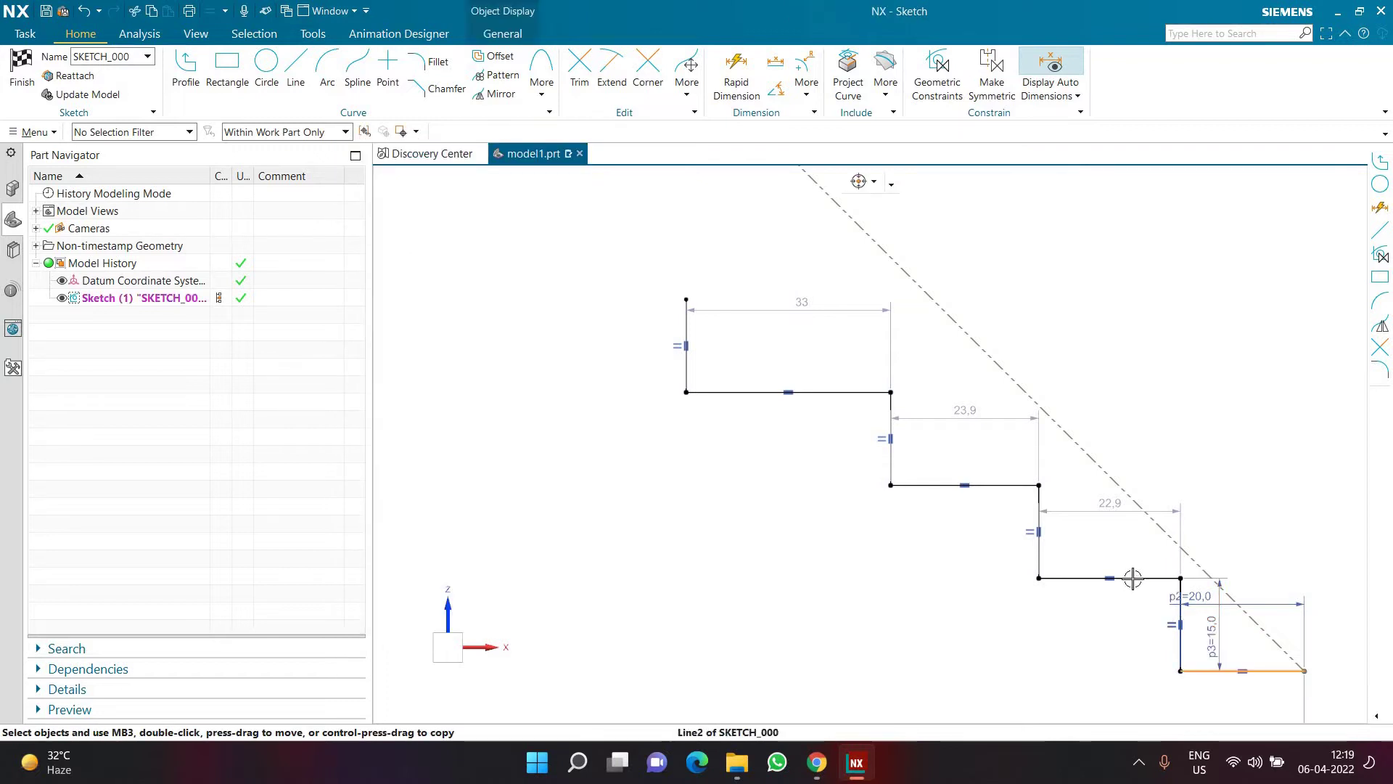
pyautogui.click(1135, 578)
pyautogui.click(965, 485)
pyautogui.click(858, 392)
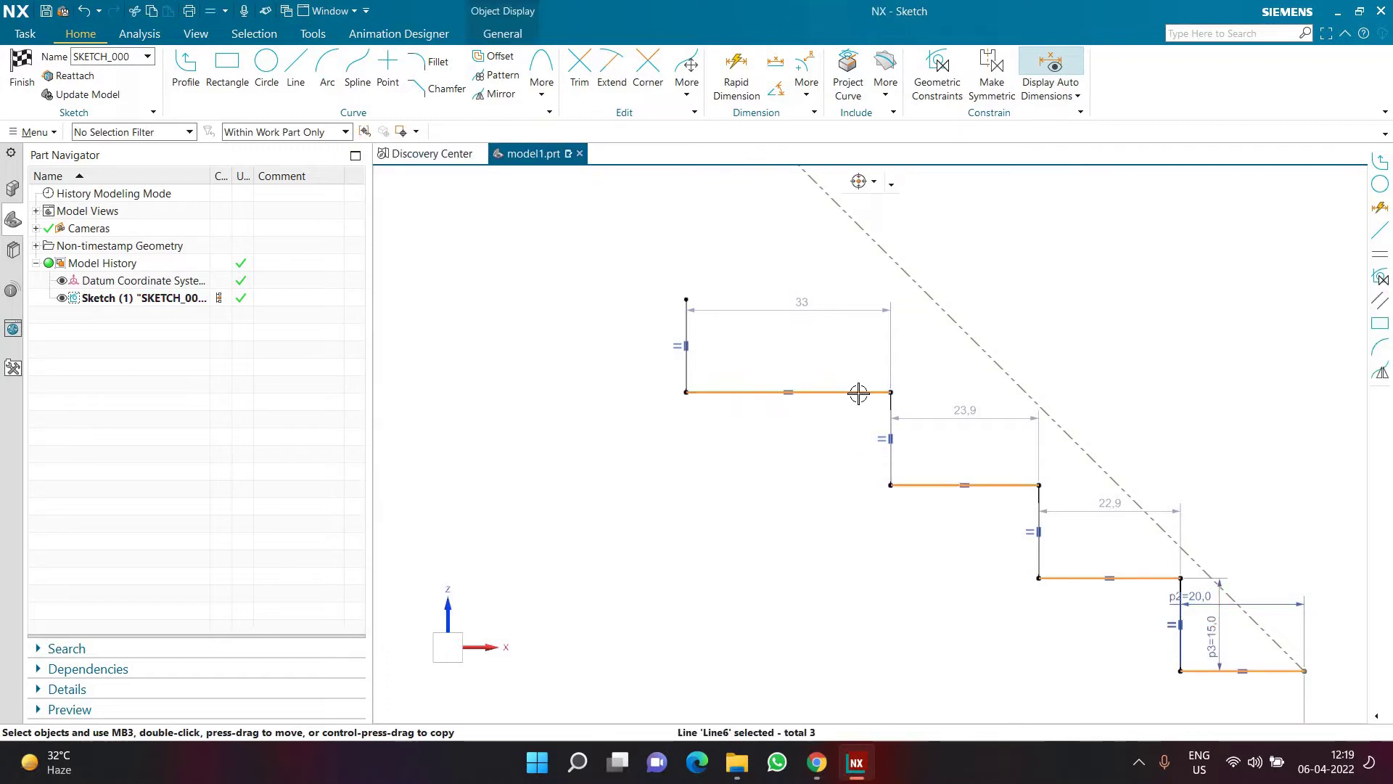
pyautogui.click(1049, 353)
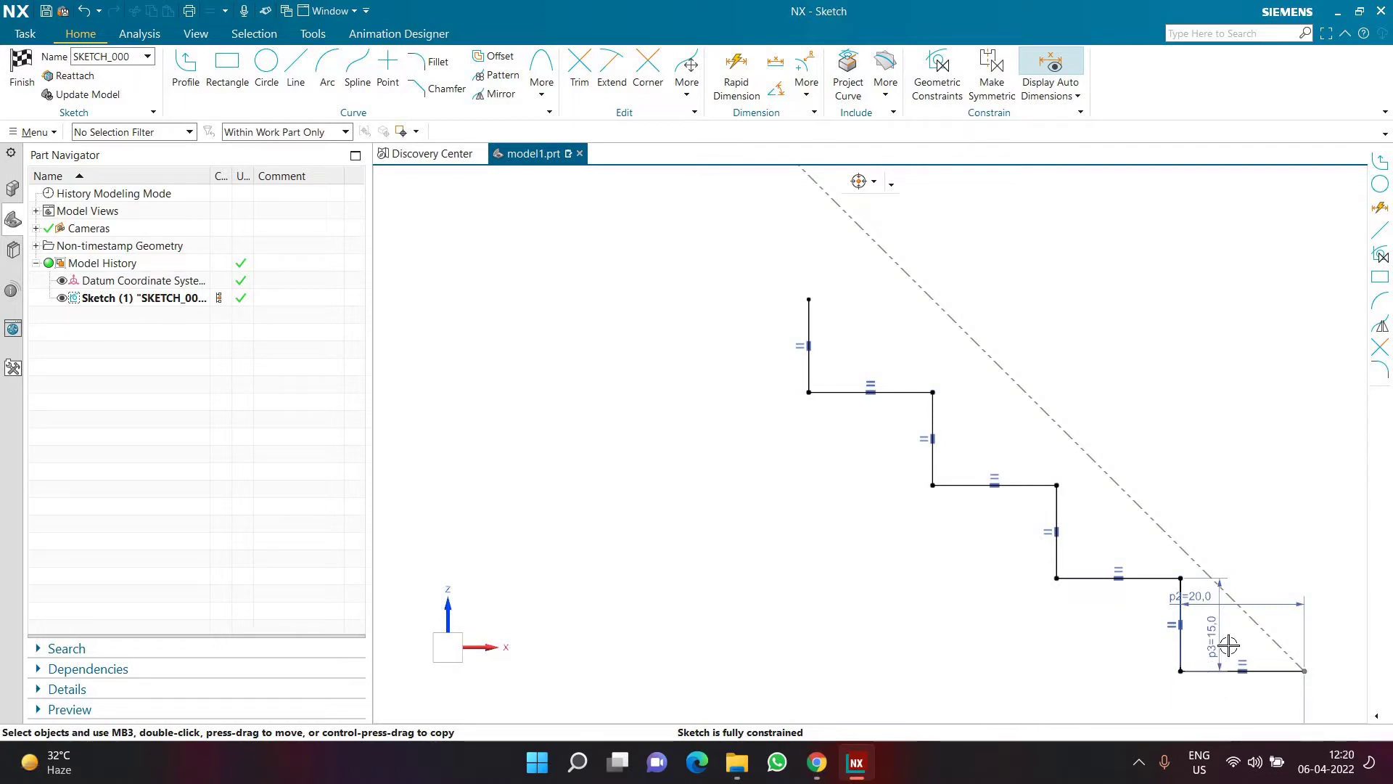
# - Set the lowest tread's length to 25 mm and finish the sketch
pyautogui.doubleClick(1287, 607)
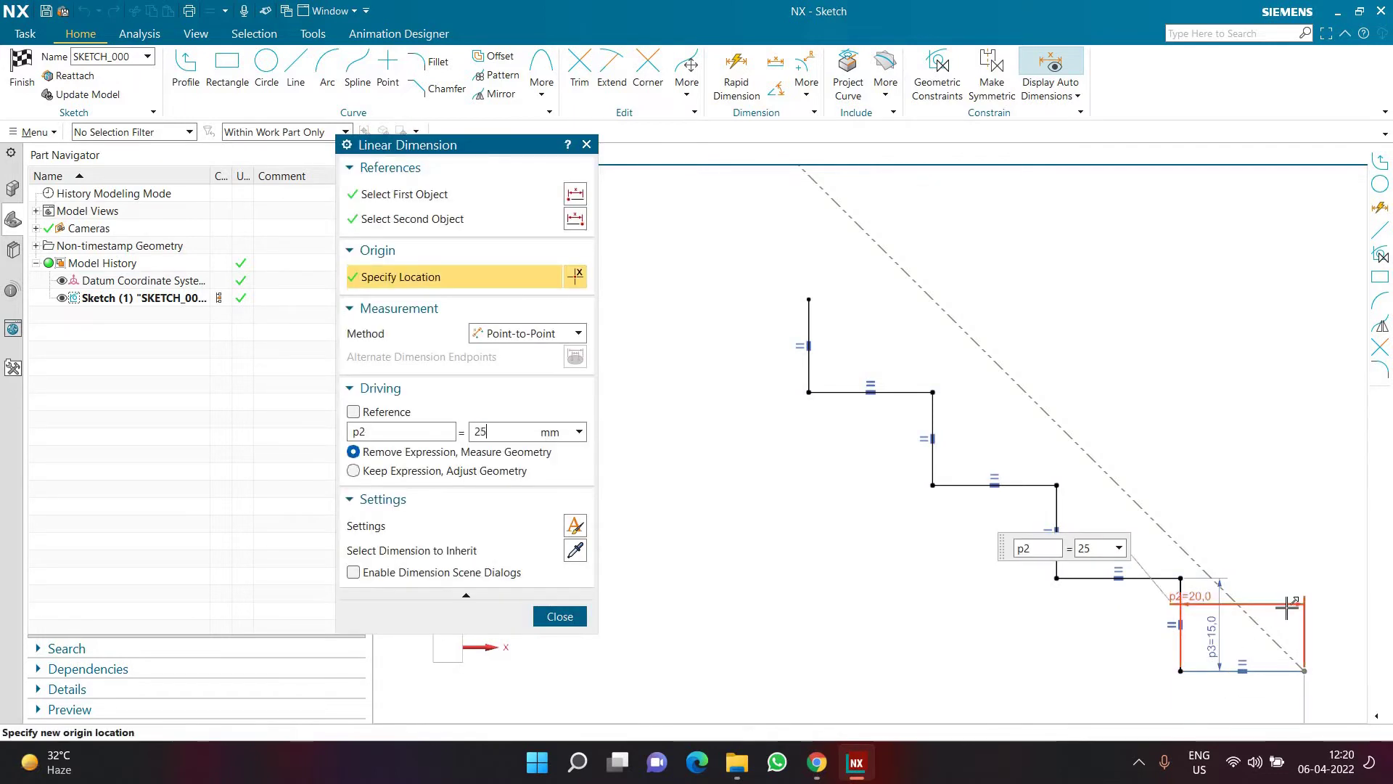
pyautogui.press('Return')
pyautogui.scroll(-4, 1031, 544)
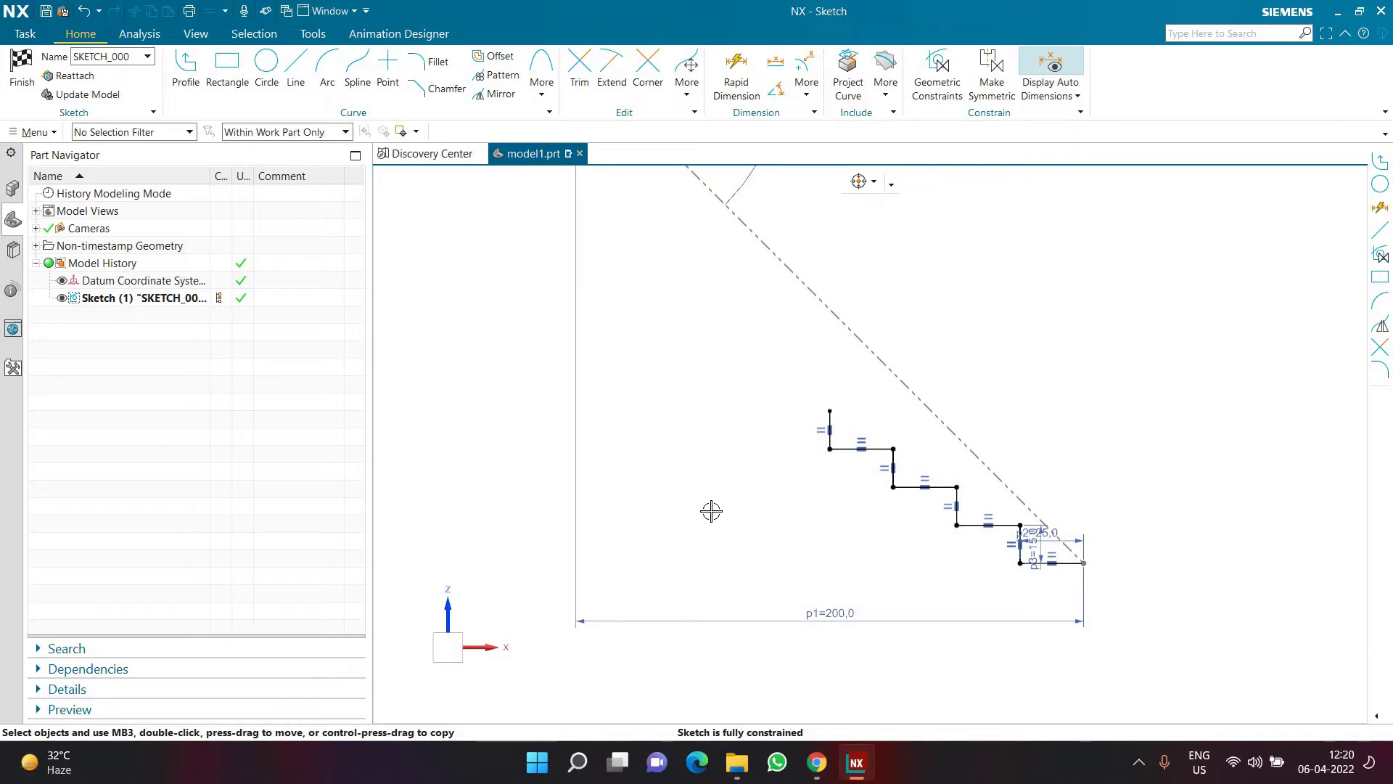
pyautogui.click(27, 95)
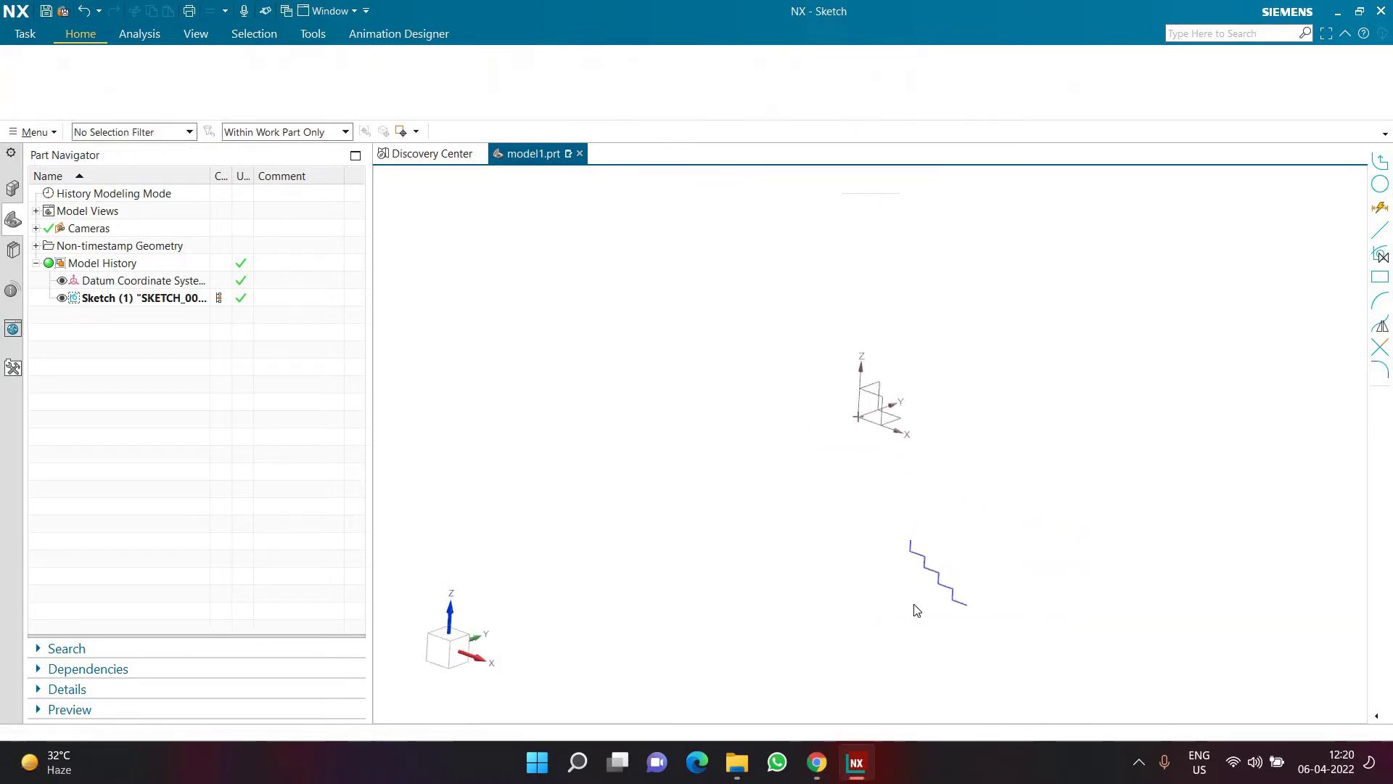
# - Extrude the connected stair profile curves with a symmetric width of 400 mm
pyautogui.scroll(3, 921, 585)
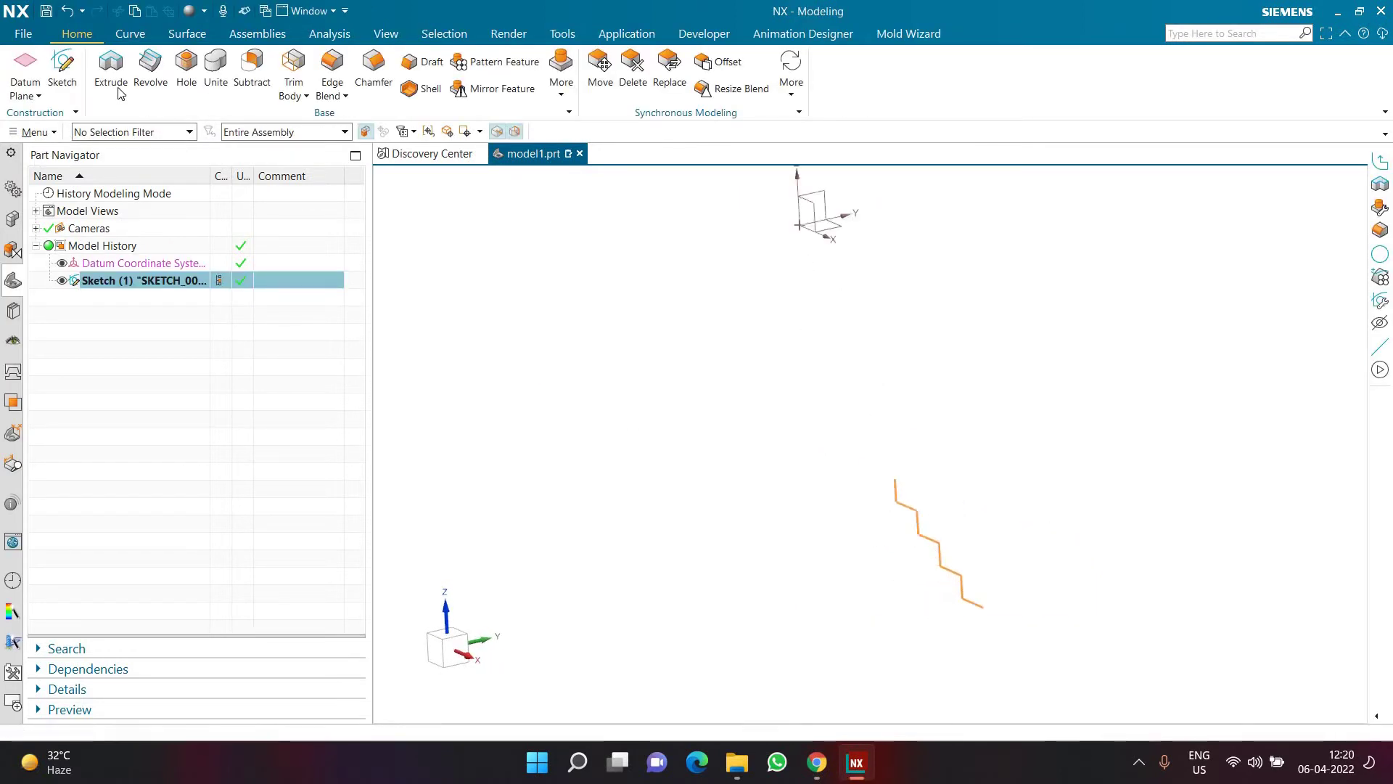
pyautogui.click(118, 90)
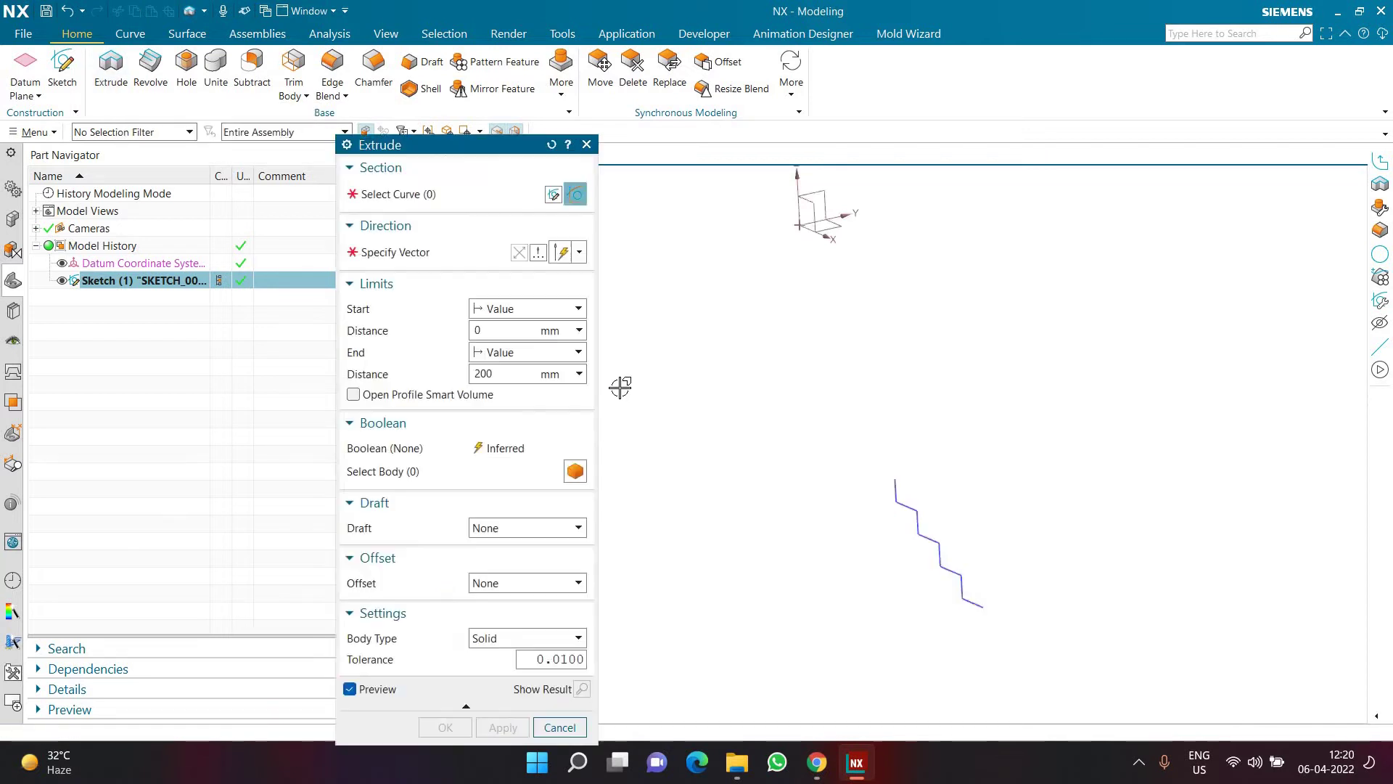
pyautogui.click(510, 352)
pyautogui.click(503, 404)
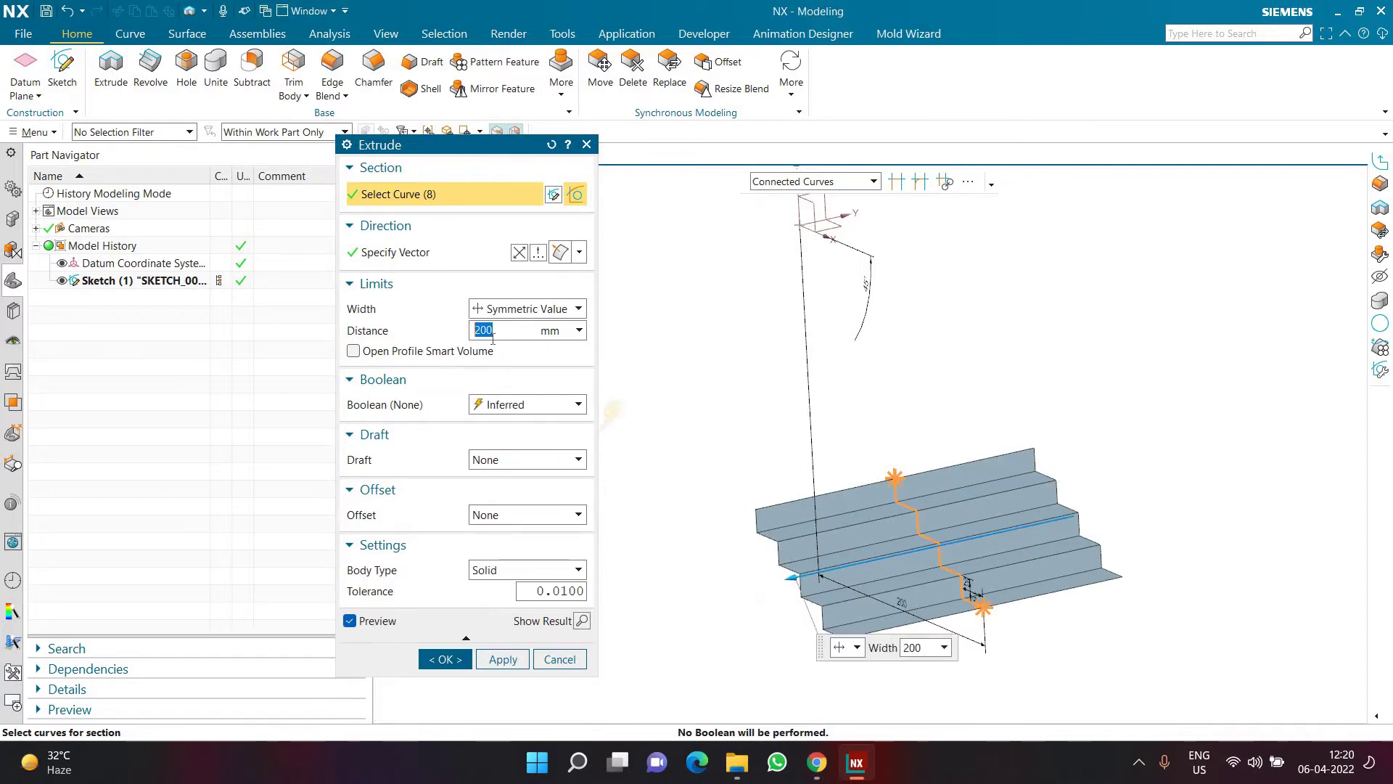
pyautogui.write('400')
pyautogui.press('Return')
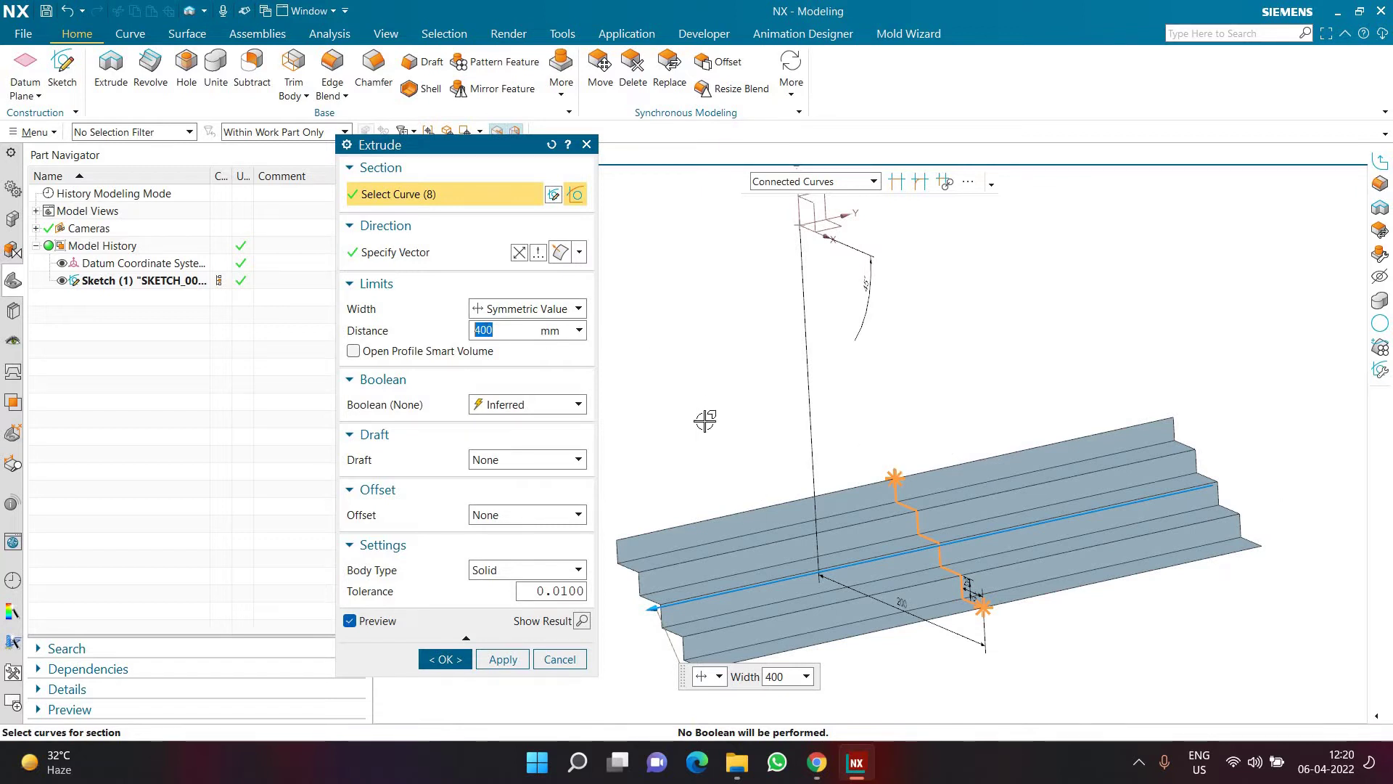
pyautogui.scroll(-2, 867, 434)
pyautogui.scroll(1, 821, 540)
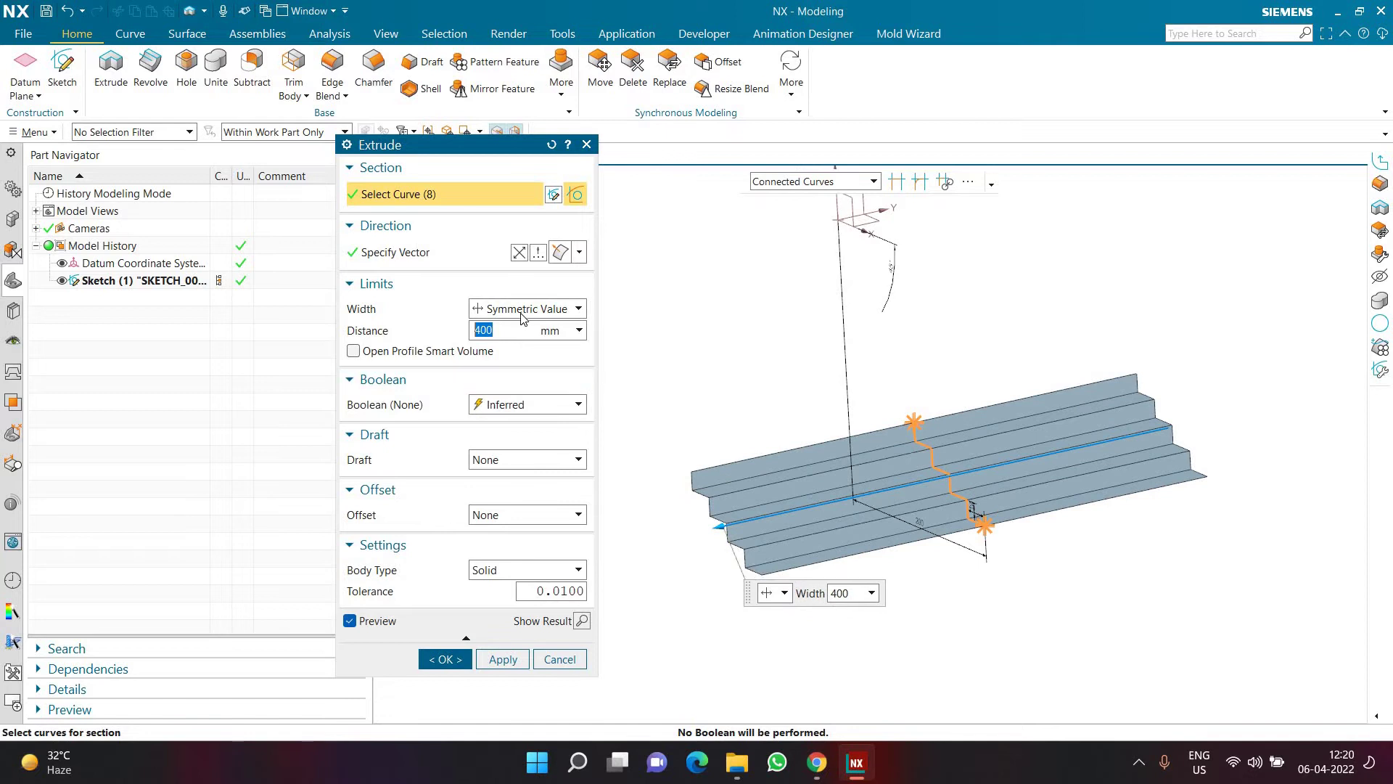
# - Switch the stair extrusion to separate start and end values and set the start distance to -200 mm
pyautogui.click(523, 317)
pyautogui.click(520, 326)
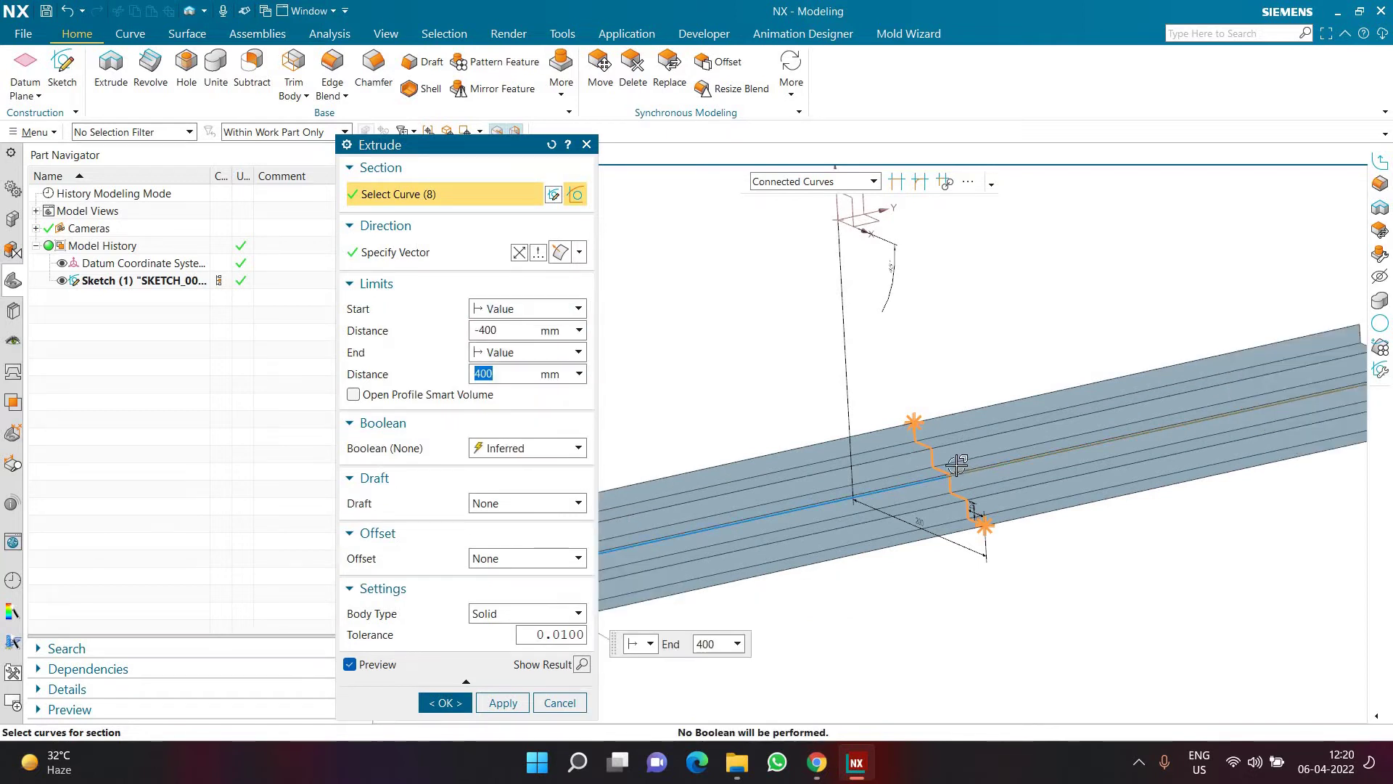
pyautogui.scroll(-3, 957, 464)
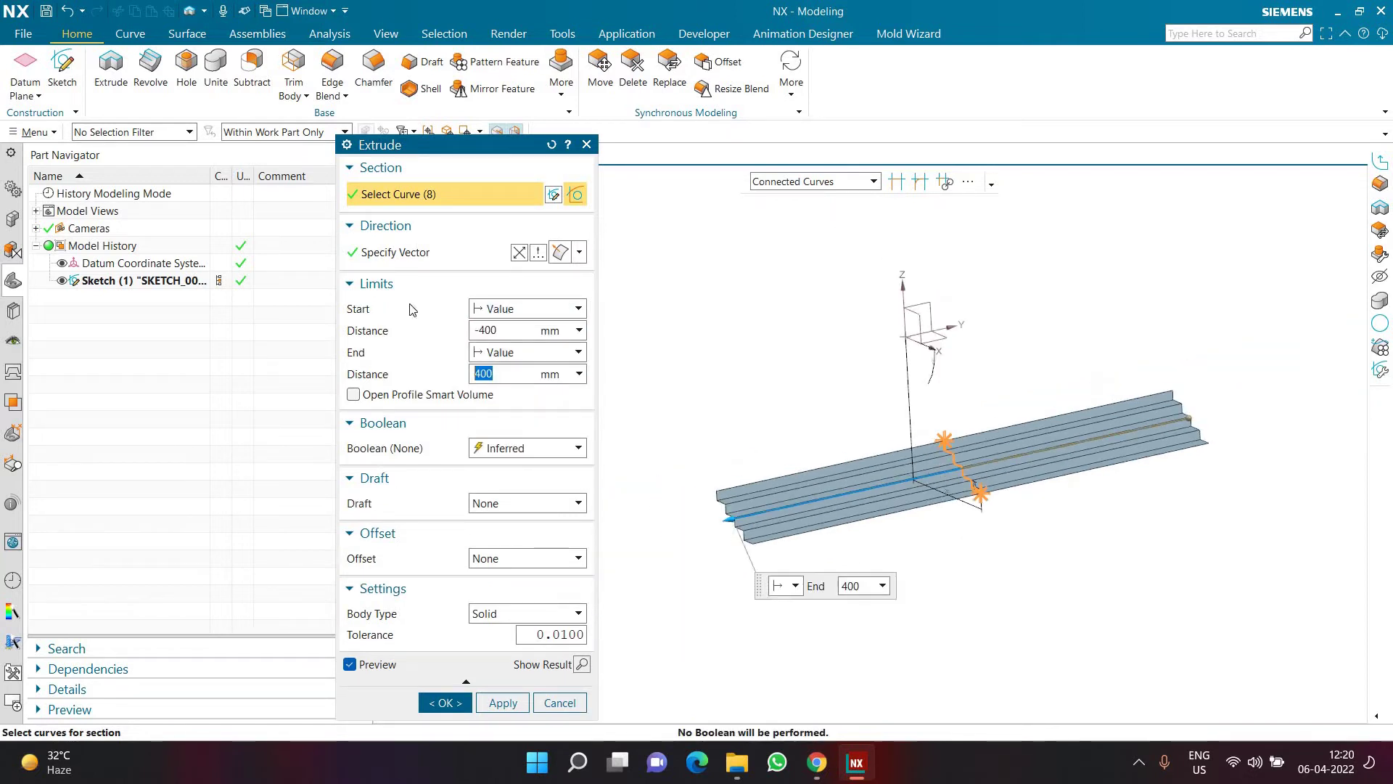
pyautogui.click(509, 335)
pyautogui.write('-')
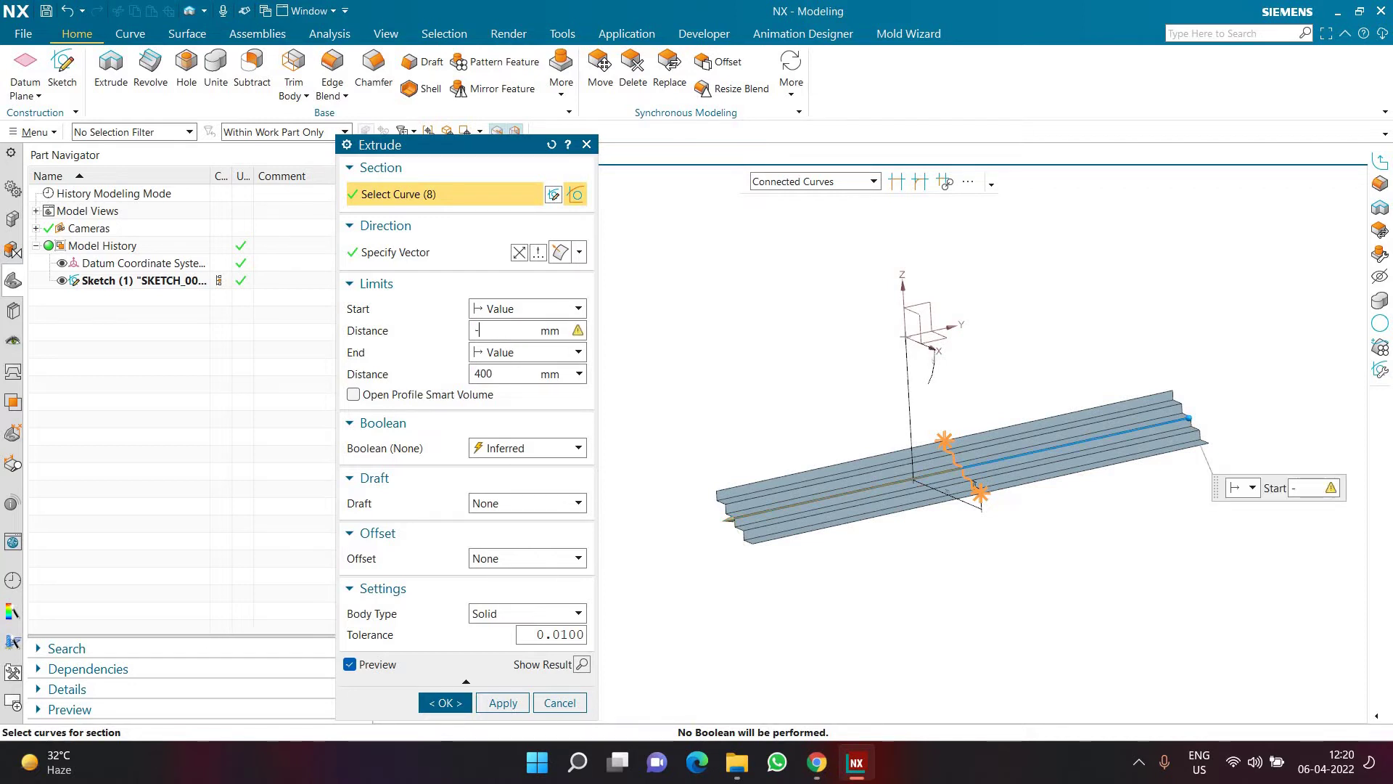
pyautogui.write('200')
pyautogui.press('Return')
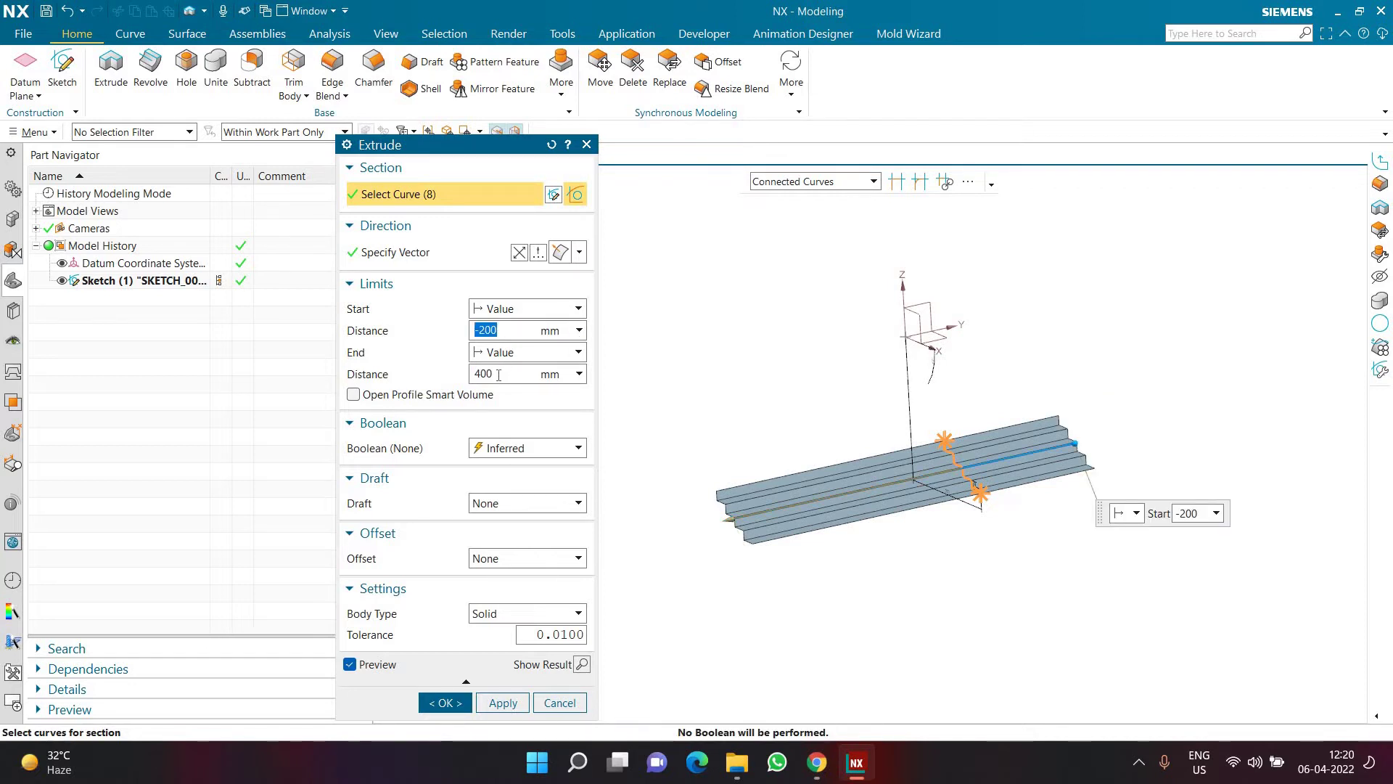
# - Set the stair extrusion's end distance to 200 mm and create the sheet body
pyautogui.click(499, 374)
pyautogui.write('200')
pyautogui.press('Return')
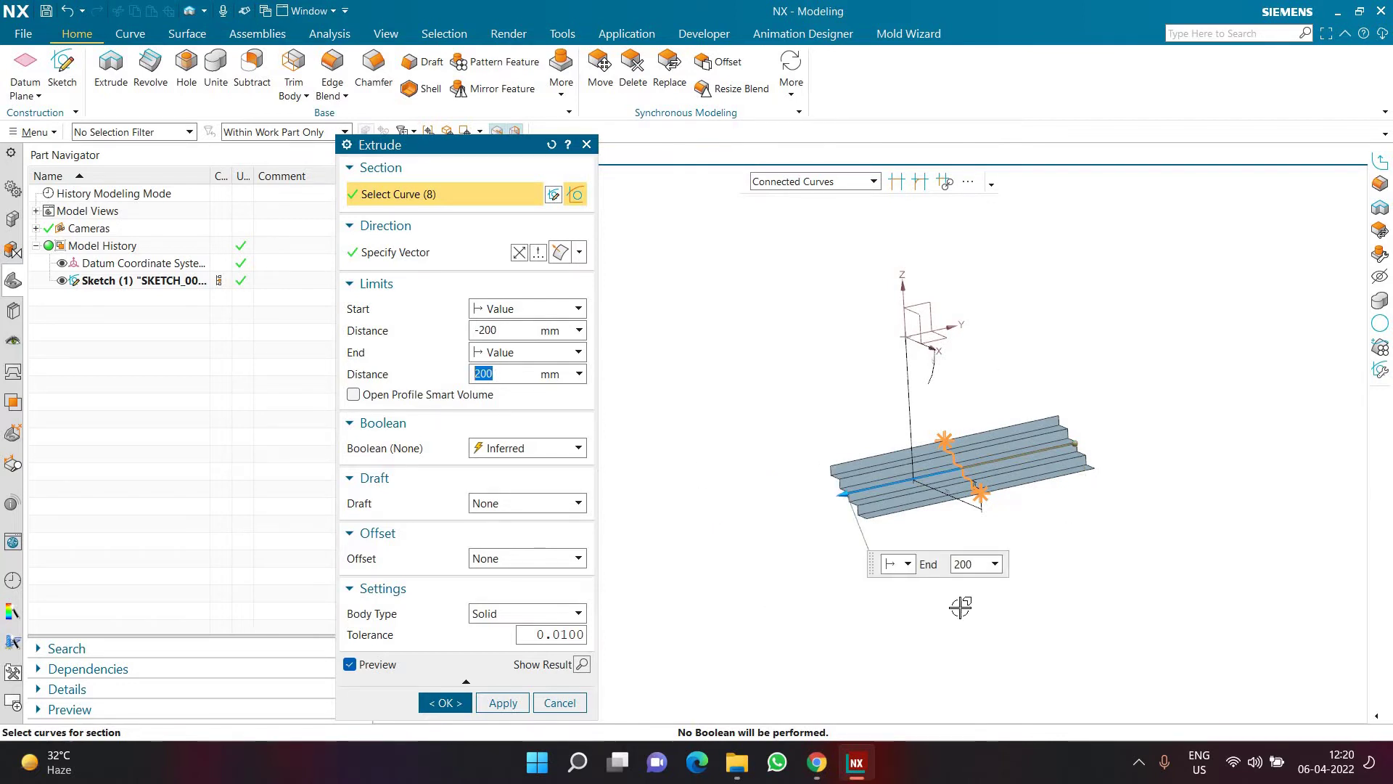
pyautogui.scroll(2, 932, 464)
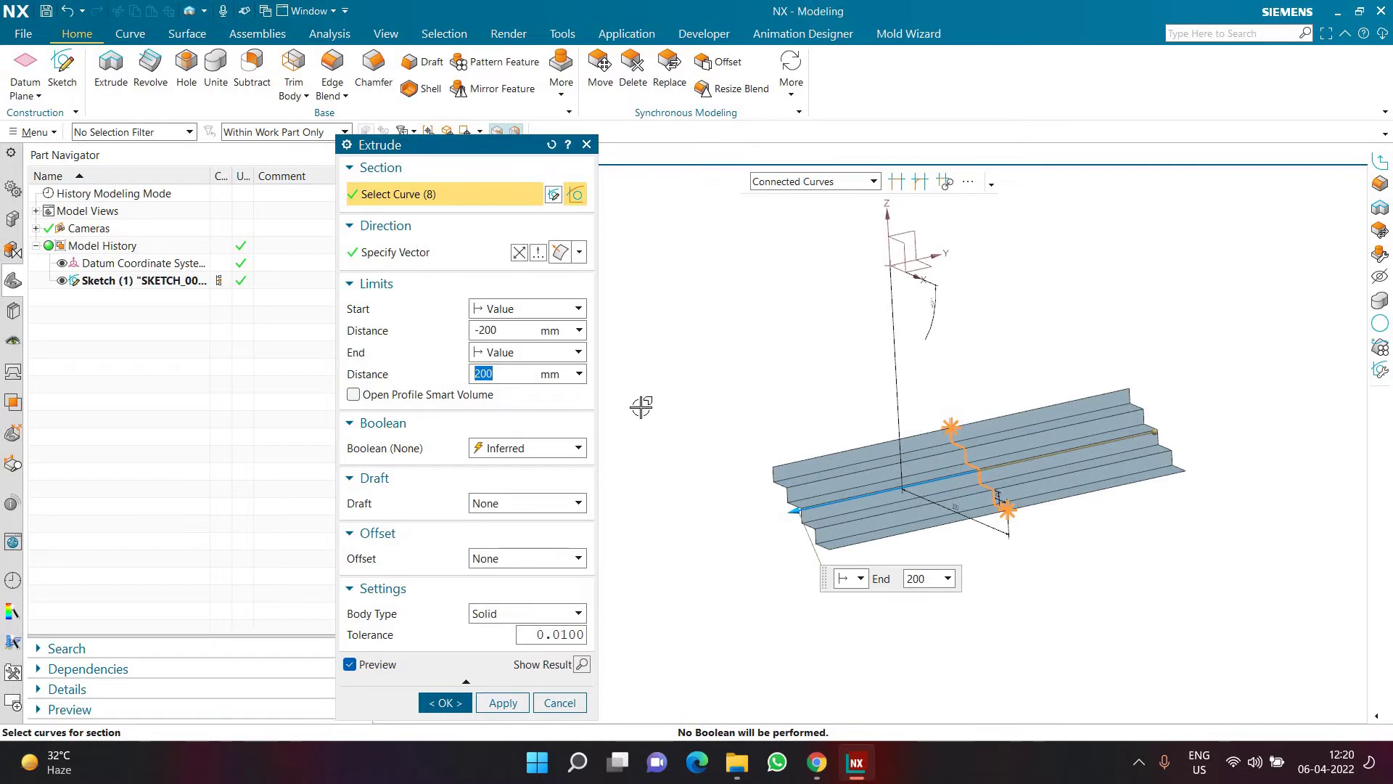
pyautogui.click(497, 331)
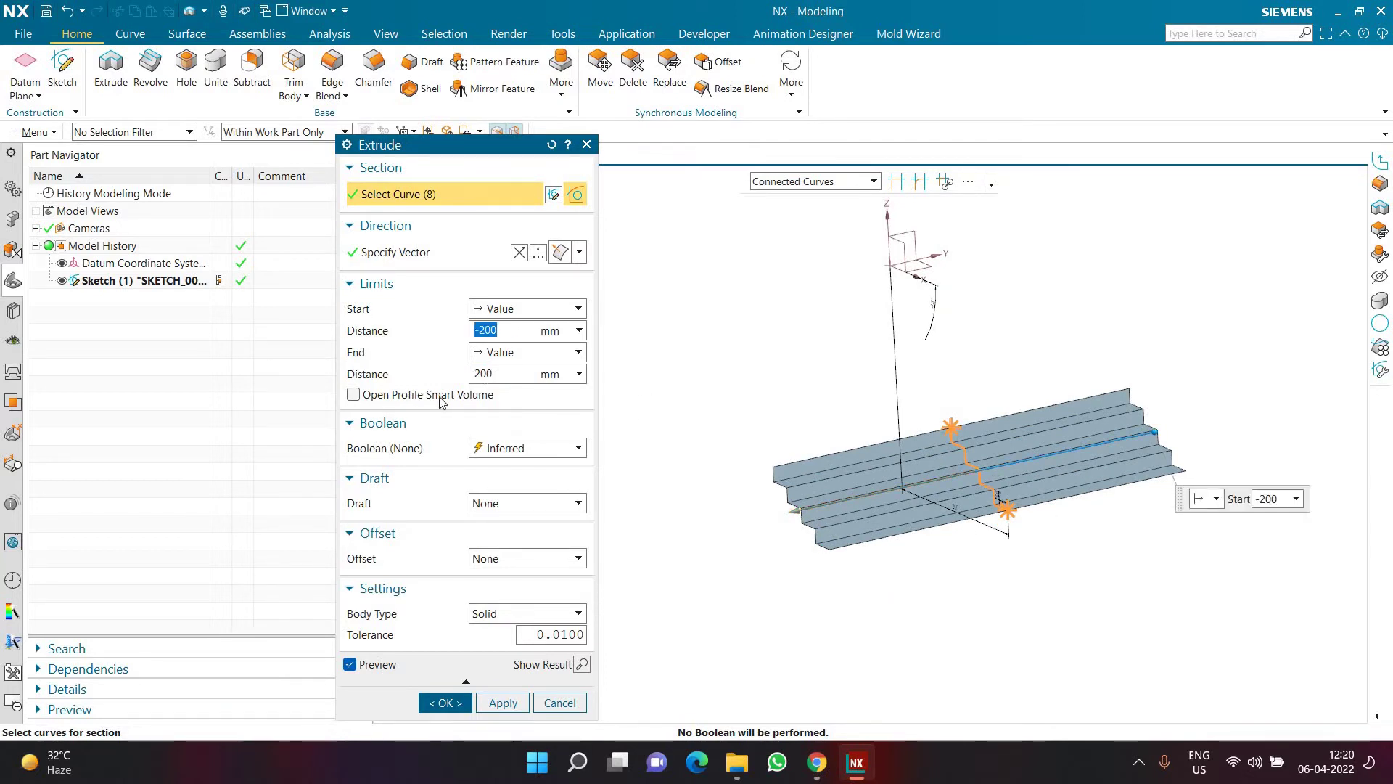
pyautogui.press('Tab')
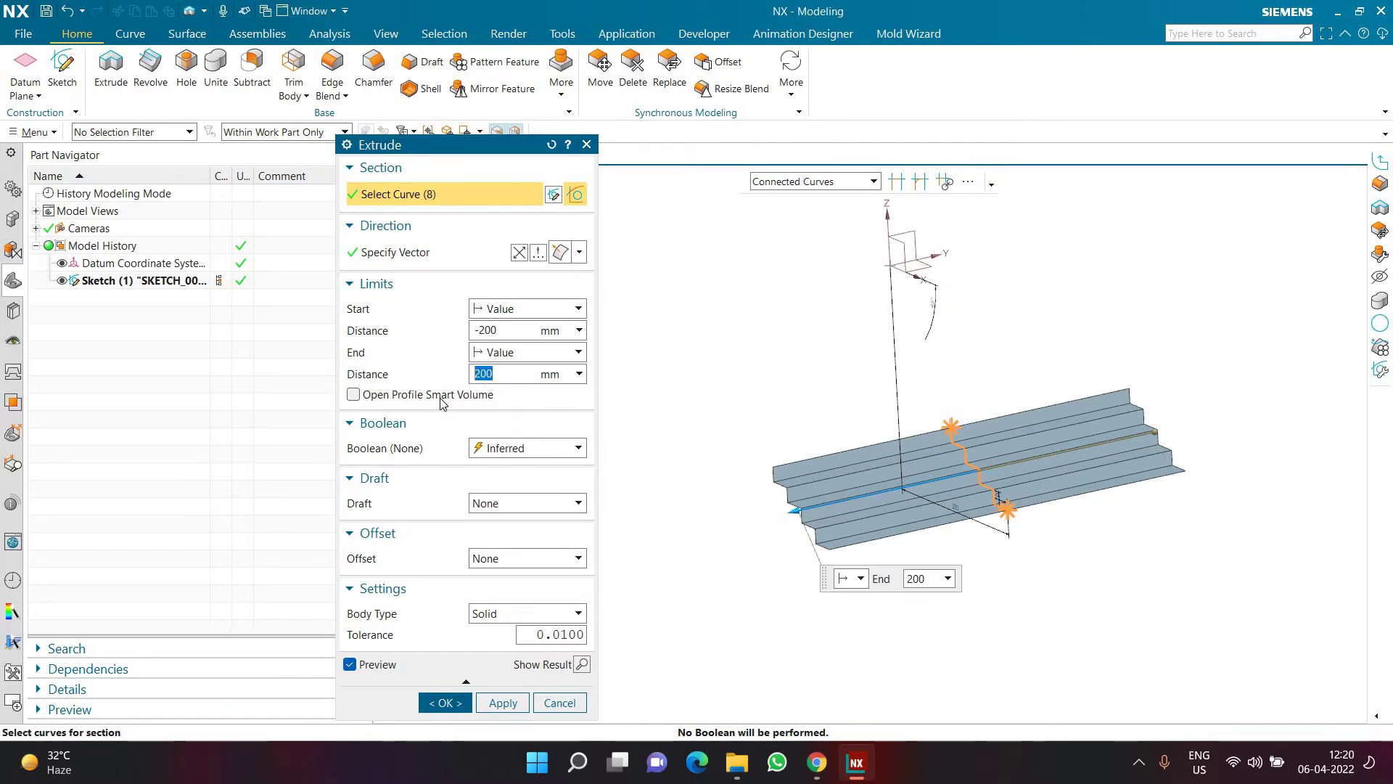
pyautogui.click(442, 703)
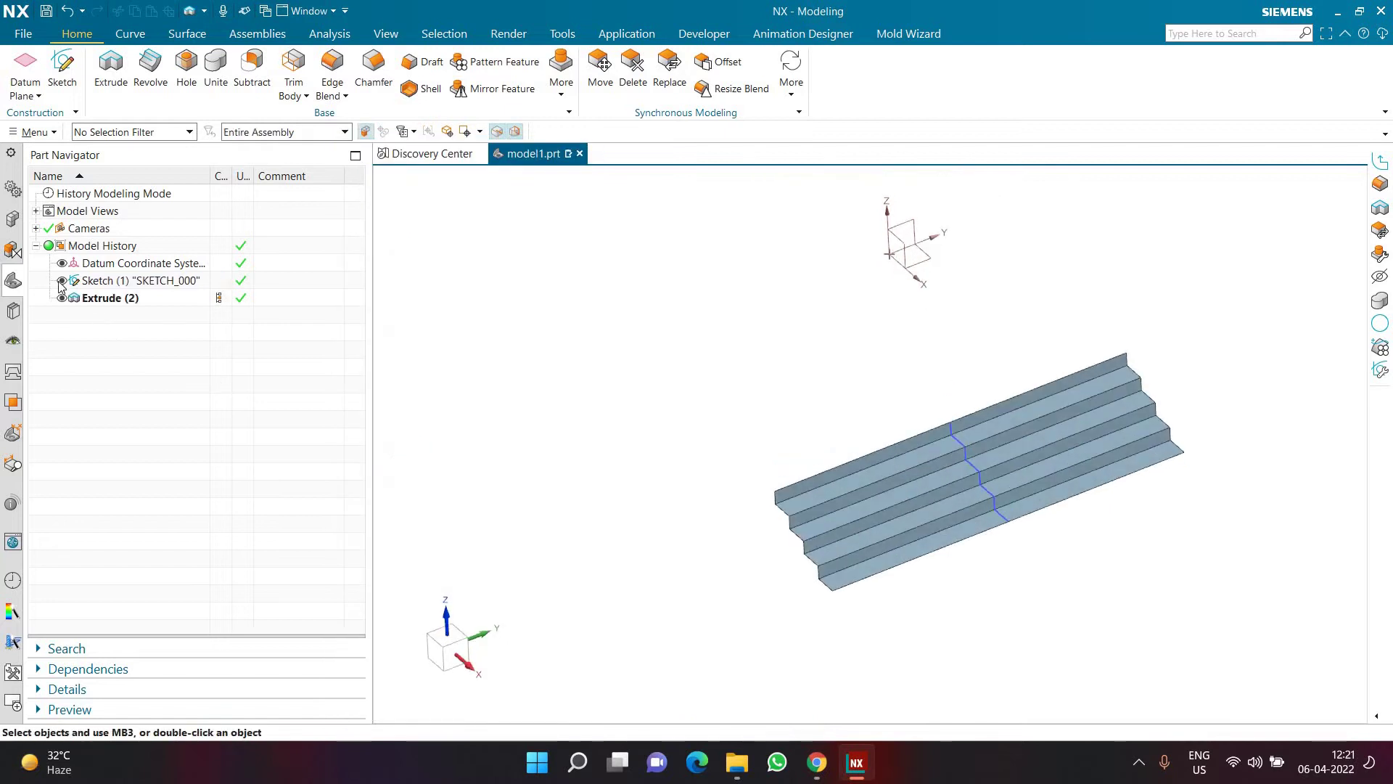
# - Set up a circular Pattern Geometry of the extruded stair sheet body about the datum Z axis
pyautogui.moveTo(644, 407)
pyautogui.mouseDown(button='middle')
pyautogui.moveTo(638, 426)
pyautogui.moveTo(637, 404)
pyautogui.moveTo(633, 419)
pyautogui.moveTo(675, 436)
pyautogui.moveTo(597, 293)
pyautogui.mouseUp(button='middle')
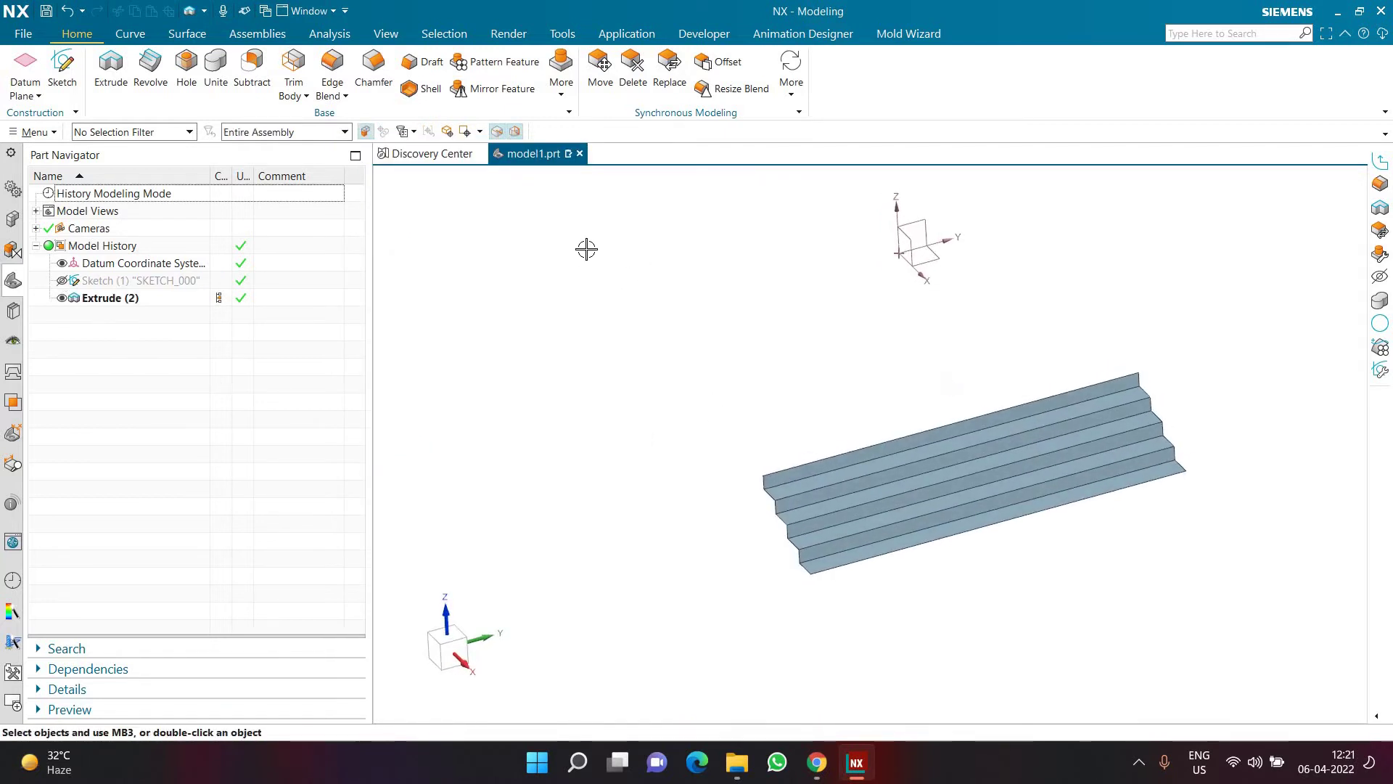
pyautogui.click(560, 84)
pyautogui.click(621, 315)
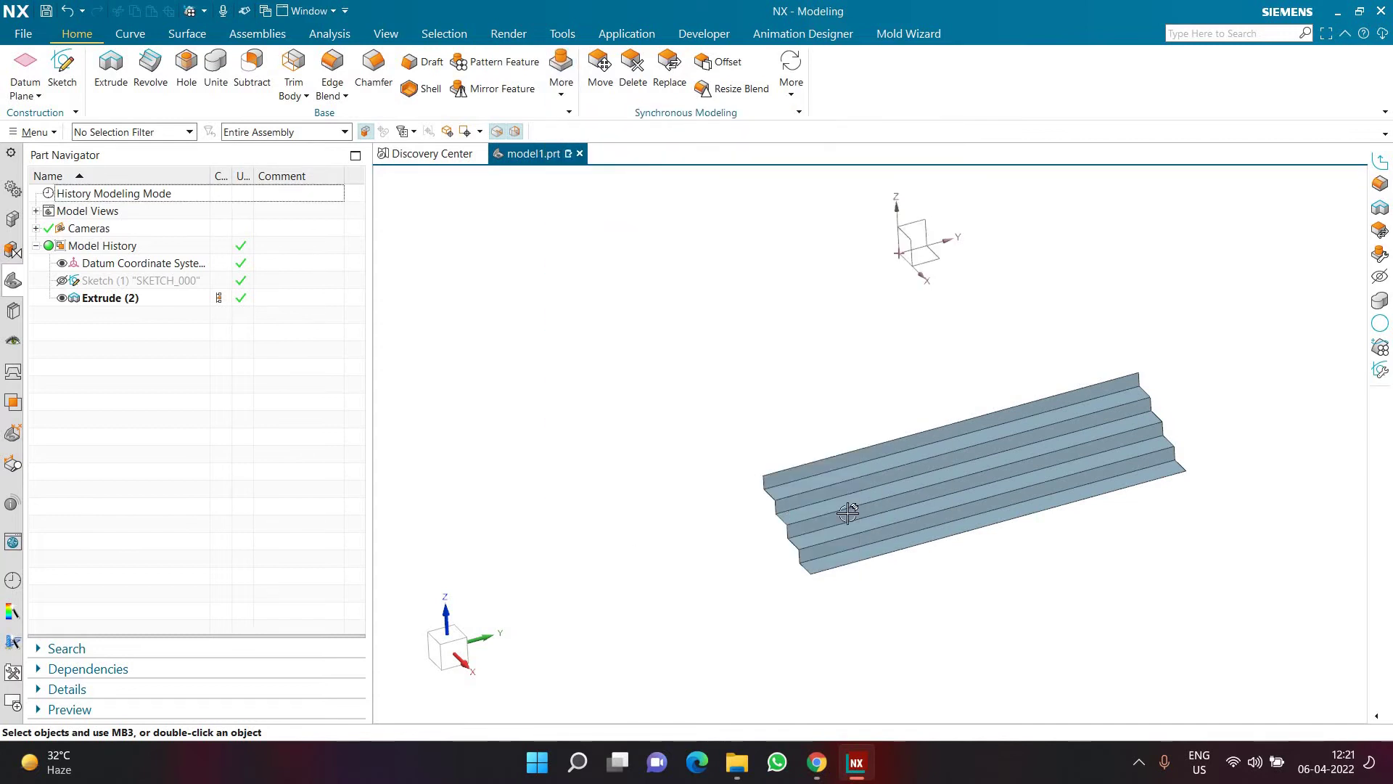
pyautogui.click(946, 458)
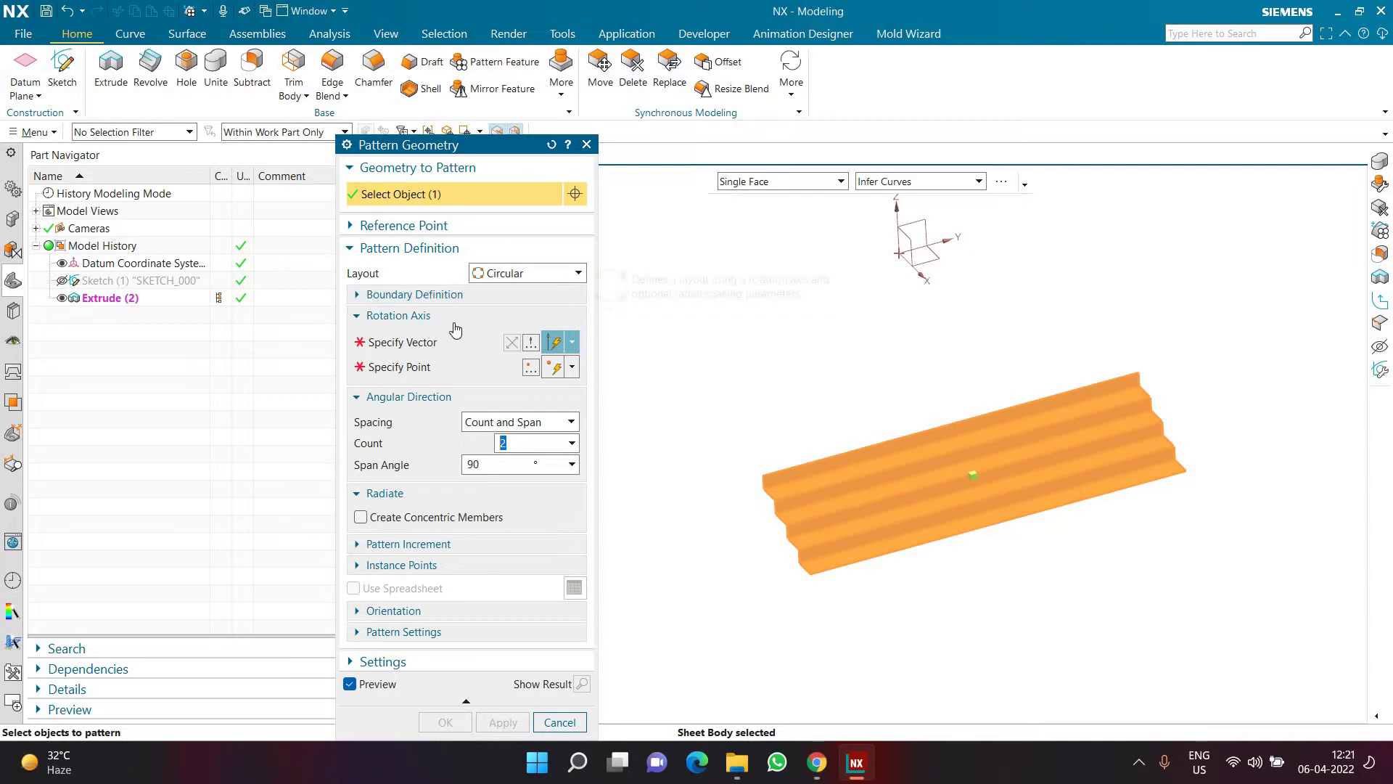
pyautogui.click(428, 342)
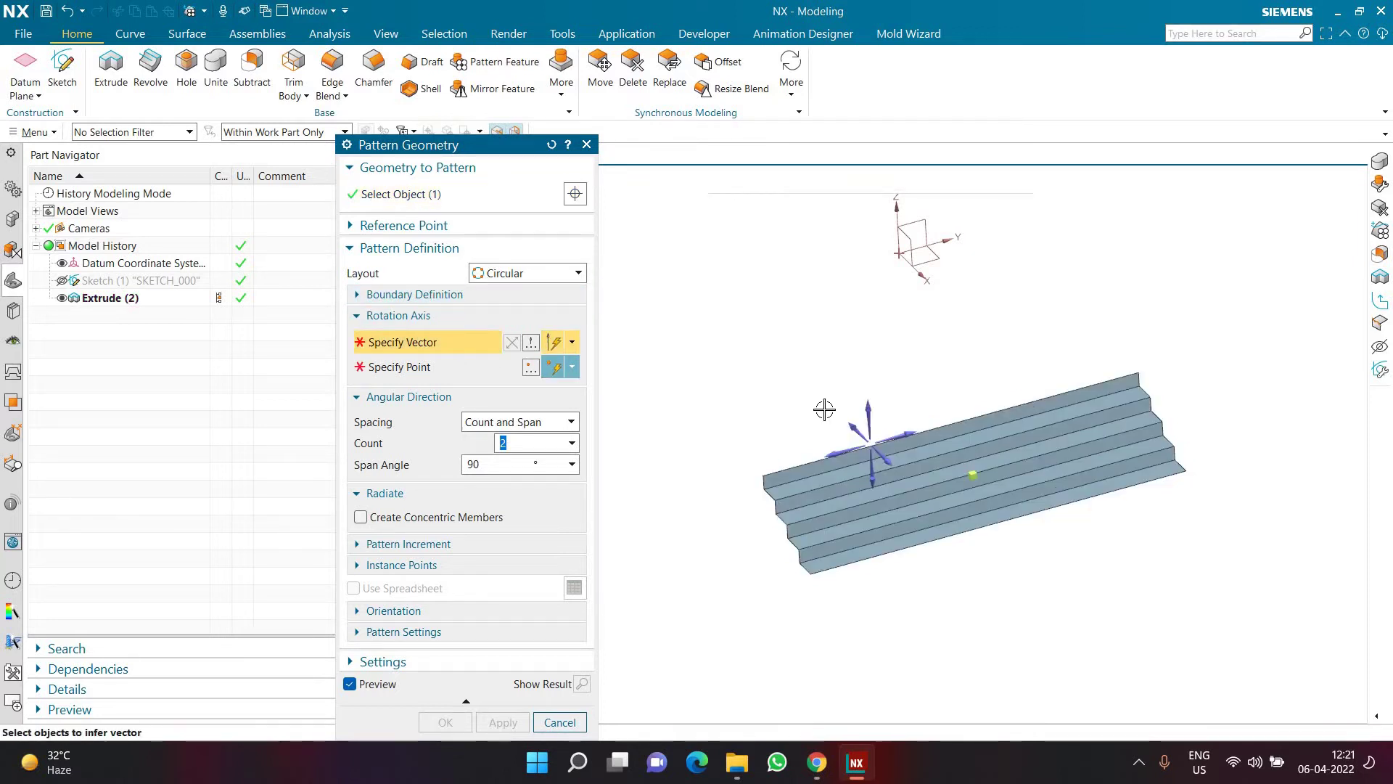
pyautogui.scroll(-2, 827, 409)
pyautogui.scroll(1, 870, 270)
pyautogui.click(868, 281)
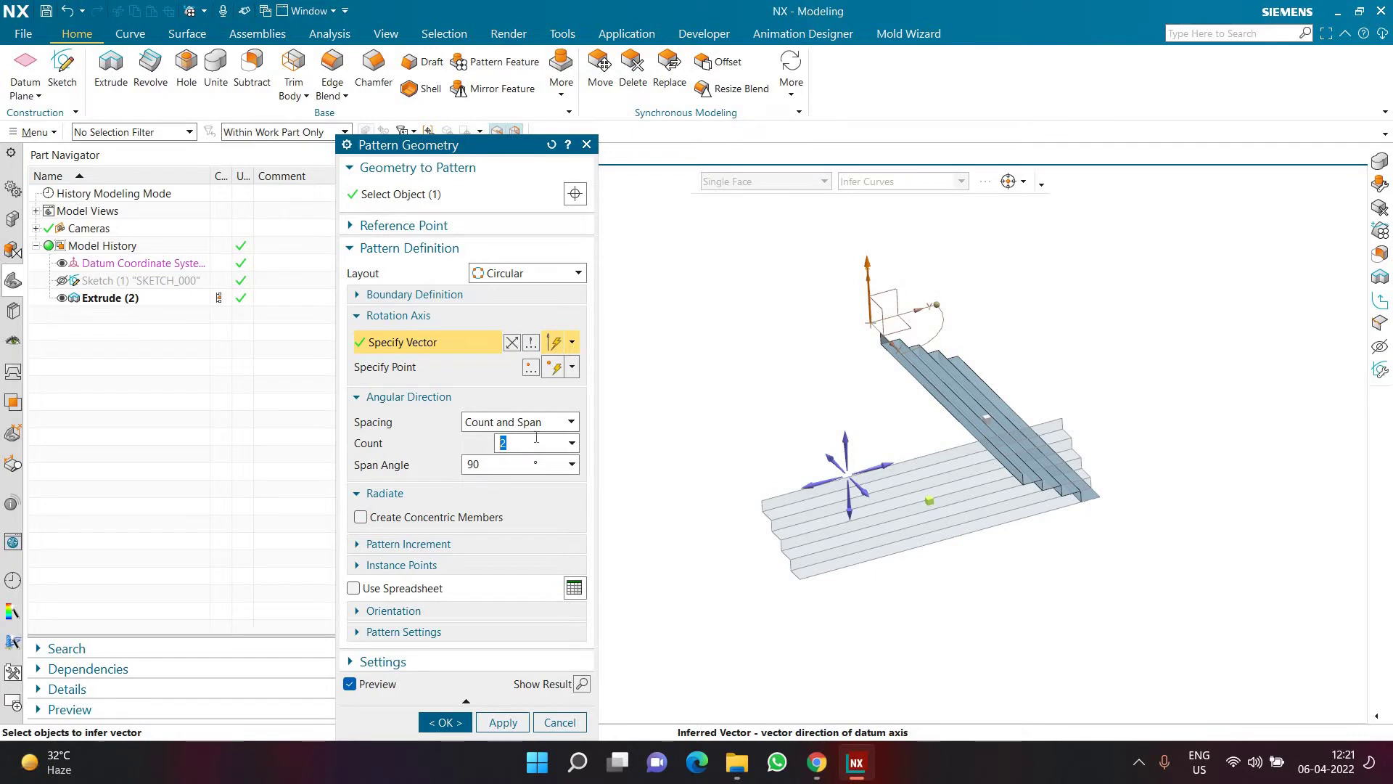
# - Set the circular pattern to a count of 4 over a 360° span angle and create it
pyautogui.write('4')
pyautogui.press('Return')
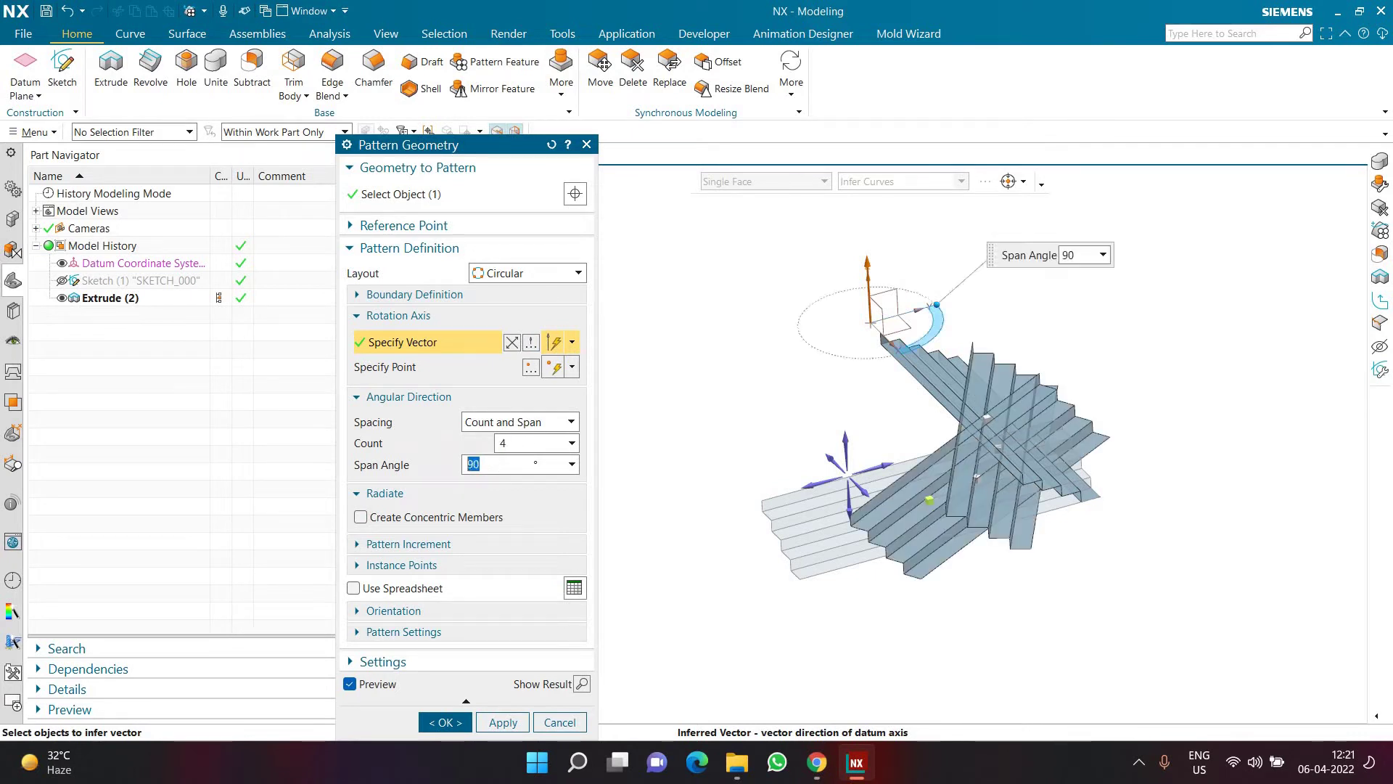
pyautogui.press('Return')
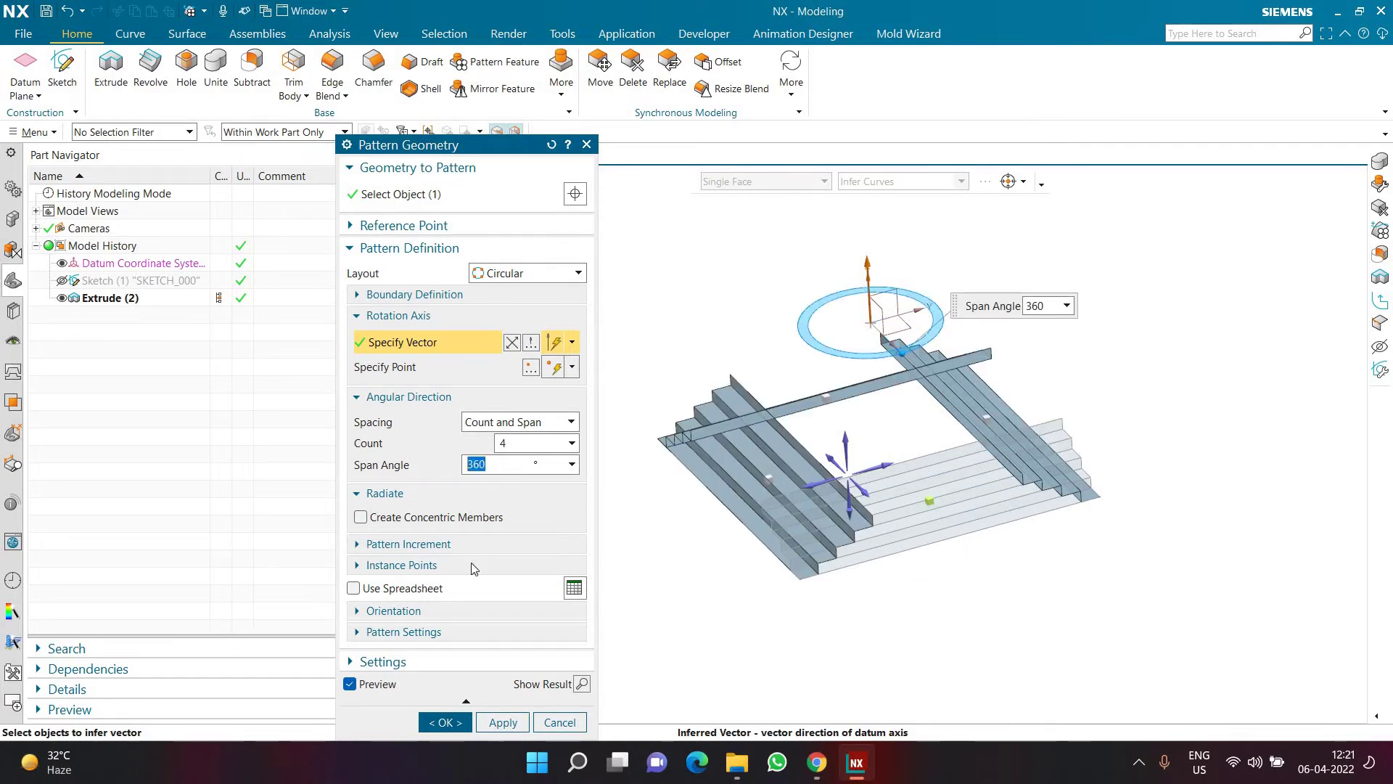
pyautogui.middleClick(675, 612)
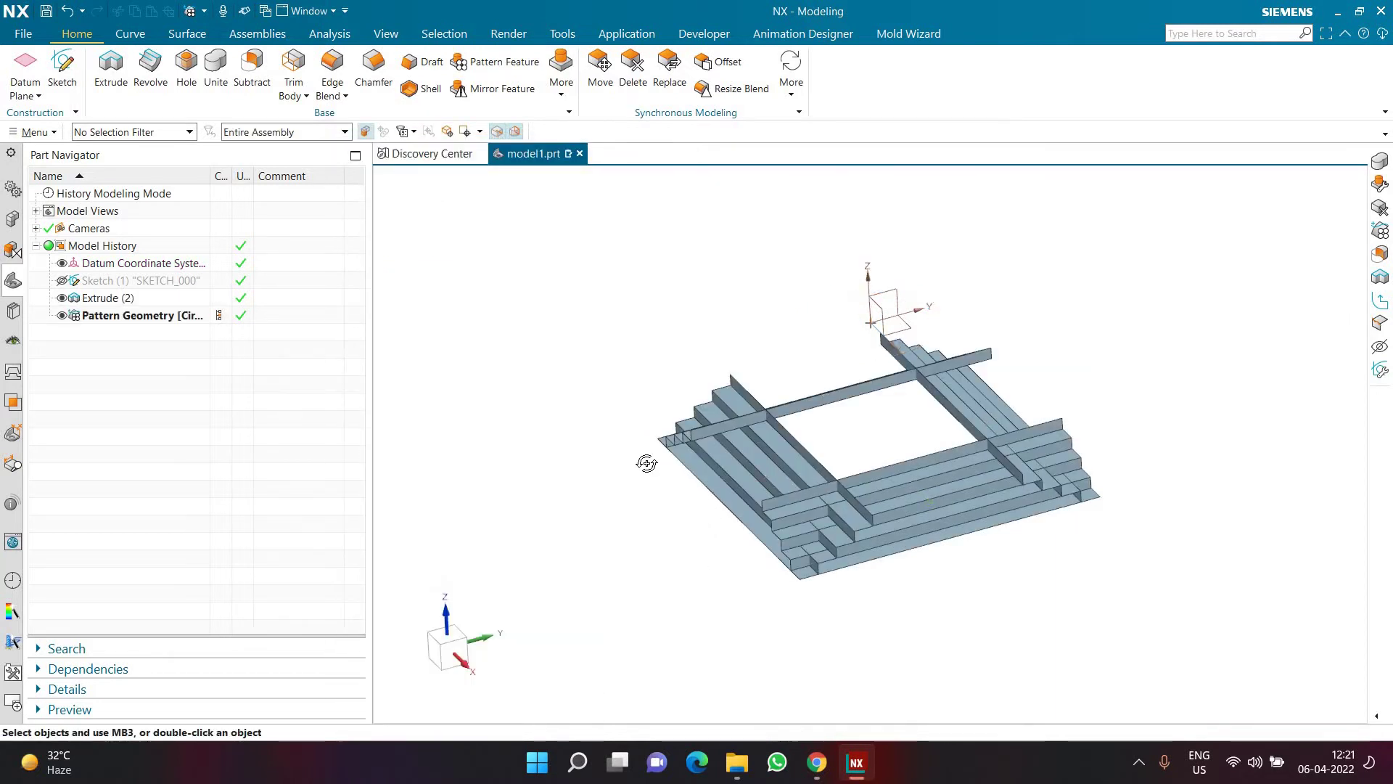
# - Open Trim and Extend for the four crossing stair flights and set its type to Make Corner
pyautogui.moveTo(646, 460); pyautogui.dragTo(718, 508, button='middle')
pyautogui.scroll(5, 762, 486)
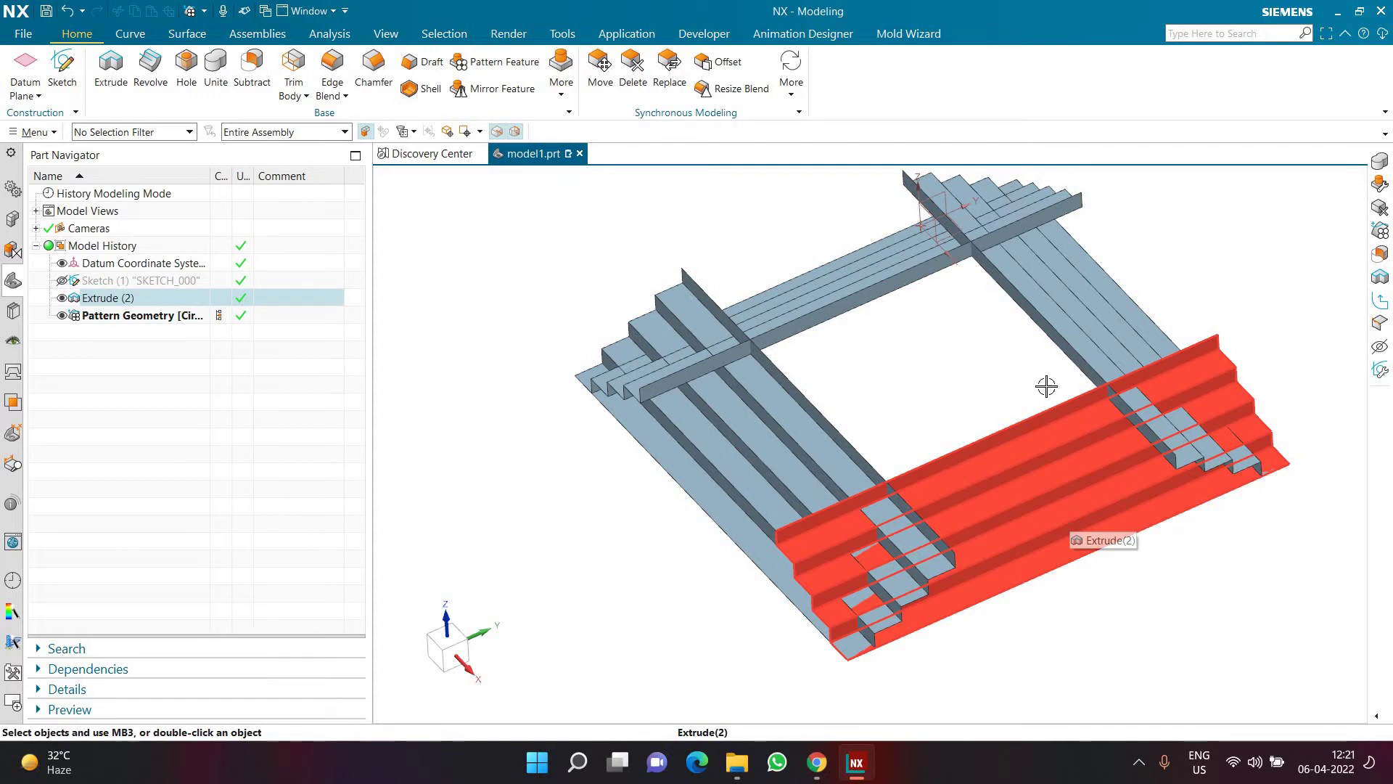
pyautogui.click(182, 36)
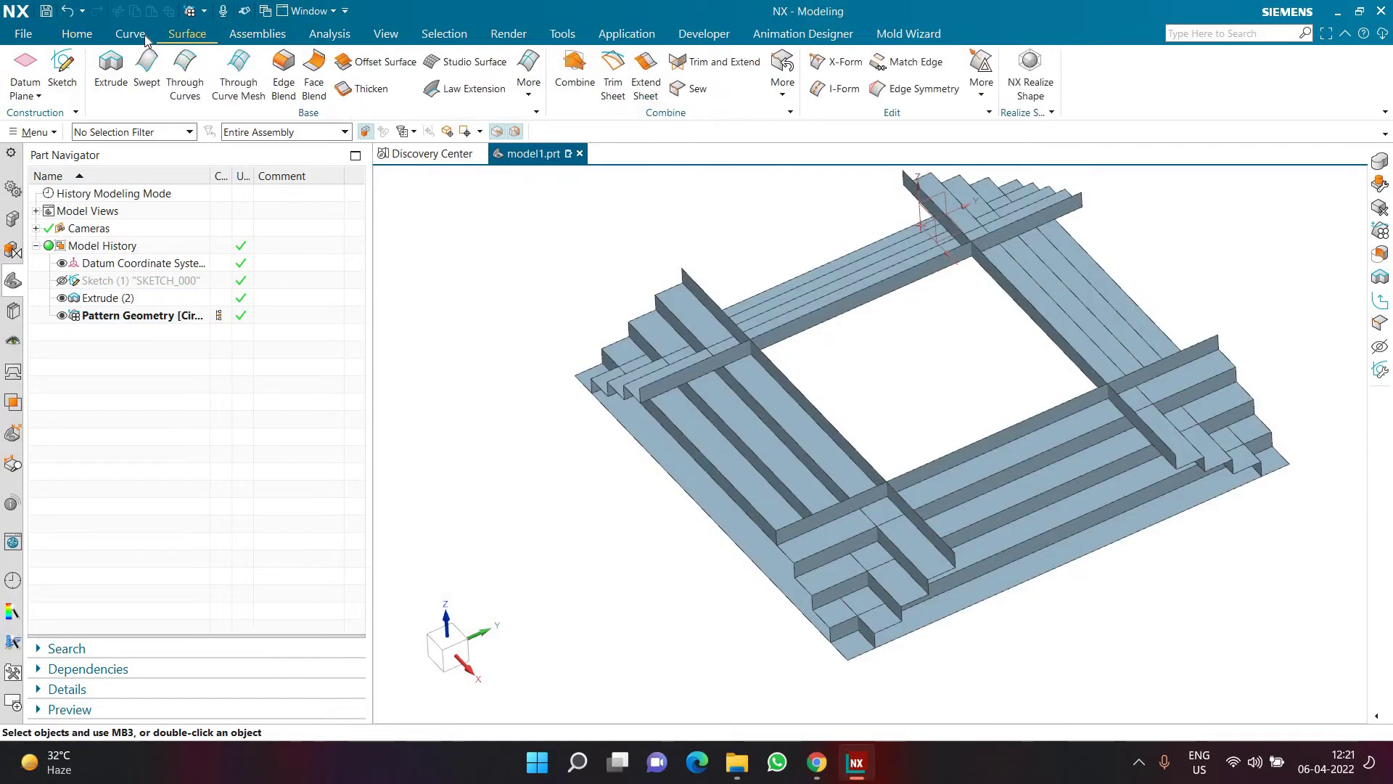
pyautogui.click(709, 68)
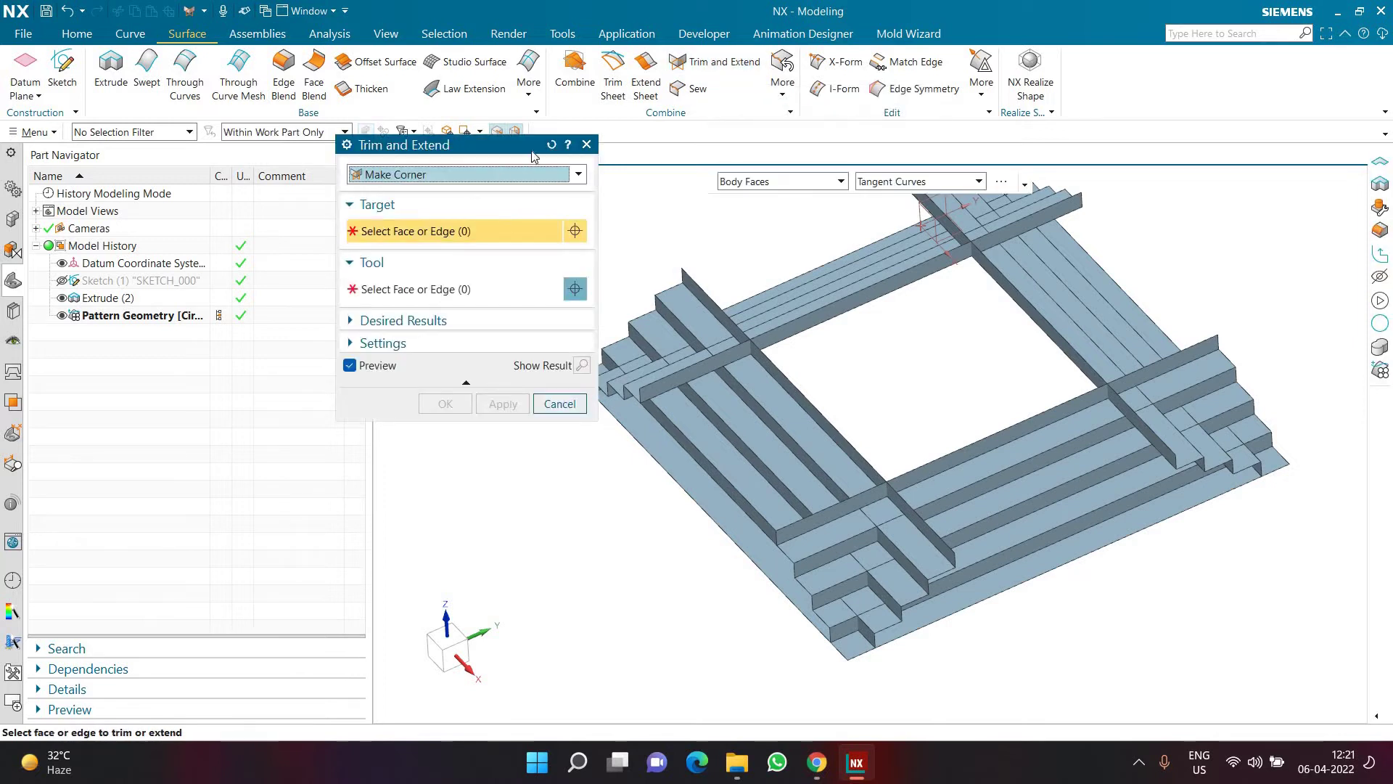
pyautogui.click(506, 176)
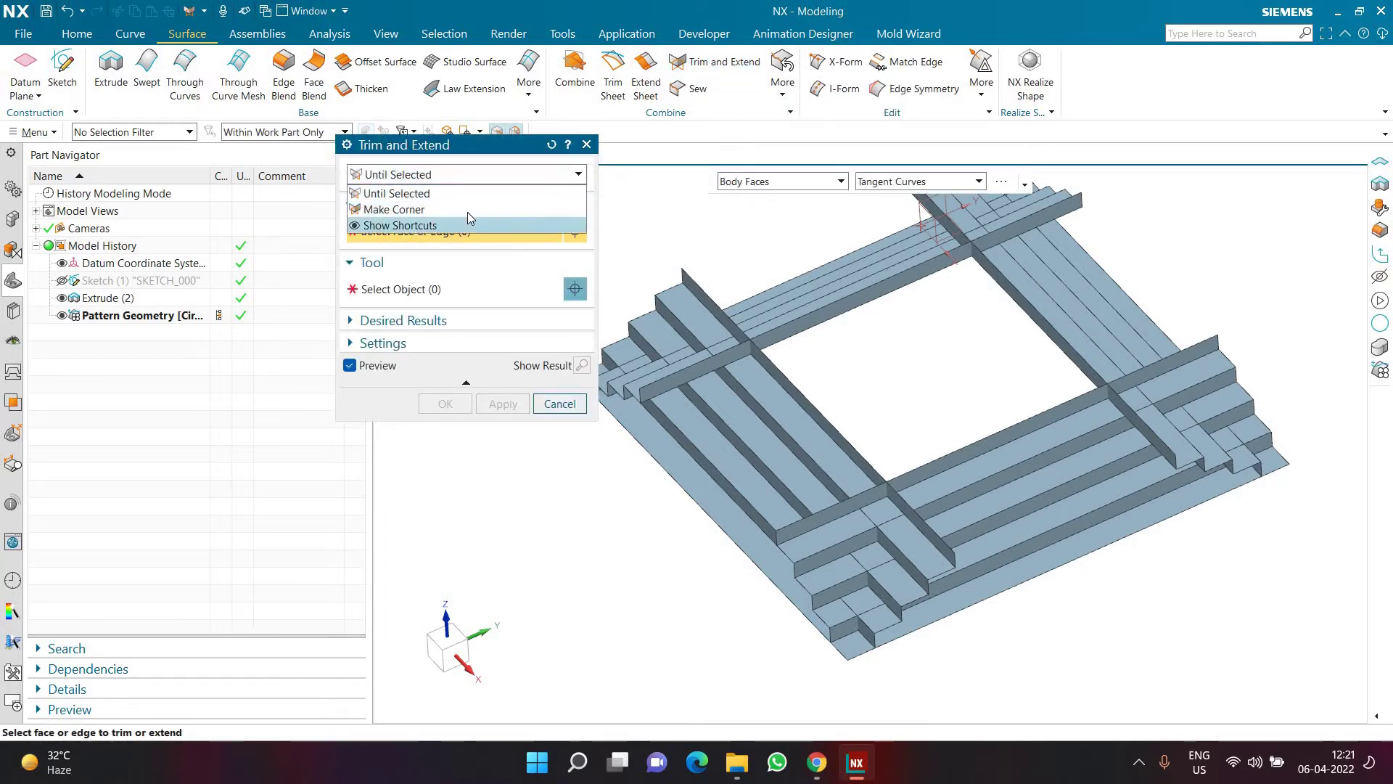
pyautogui.click(468, 211)
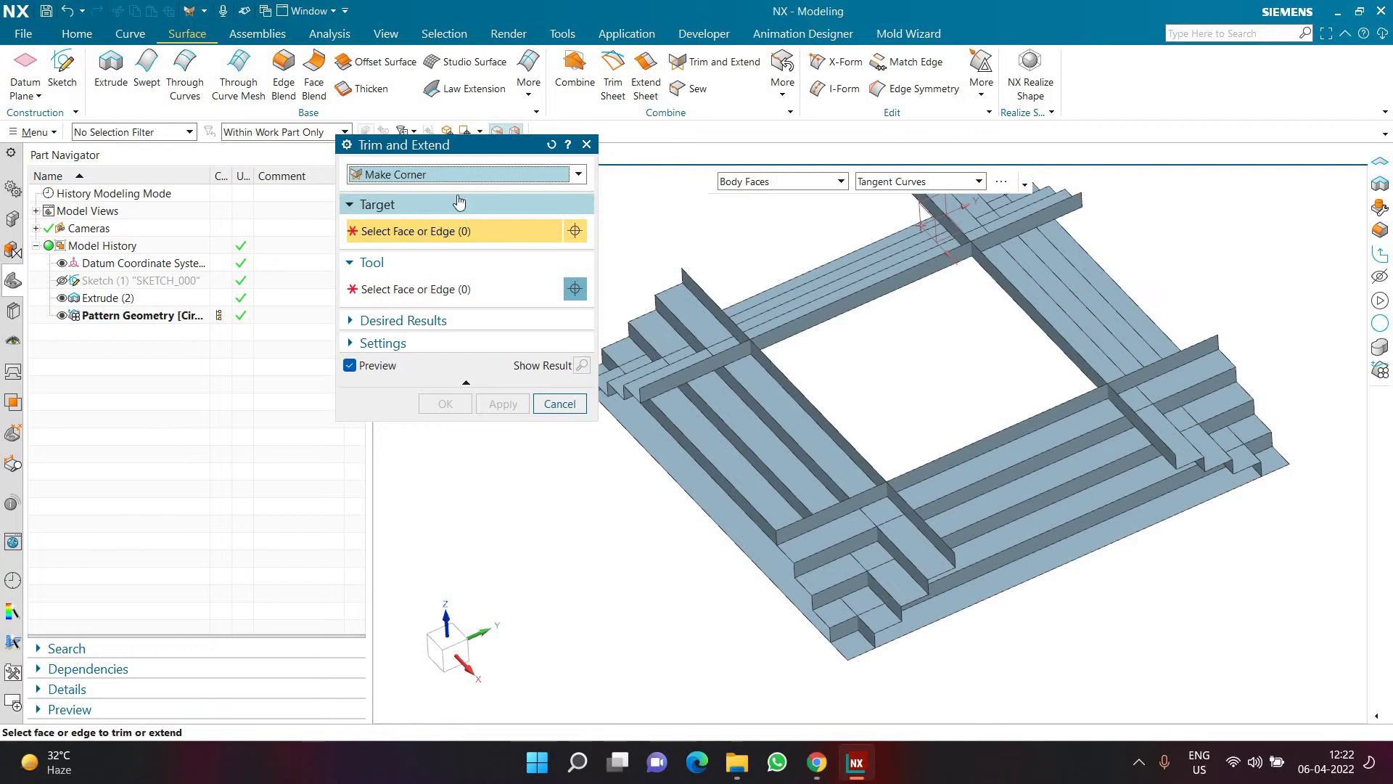
# - Make a corner between the original stair flight and one adjacent patterned flight, reversing the trim directions to keep the main flights
pyautogui.click(803, 414)
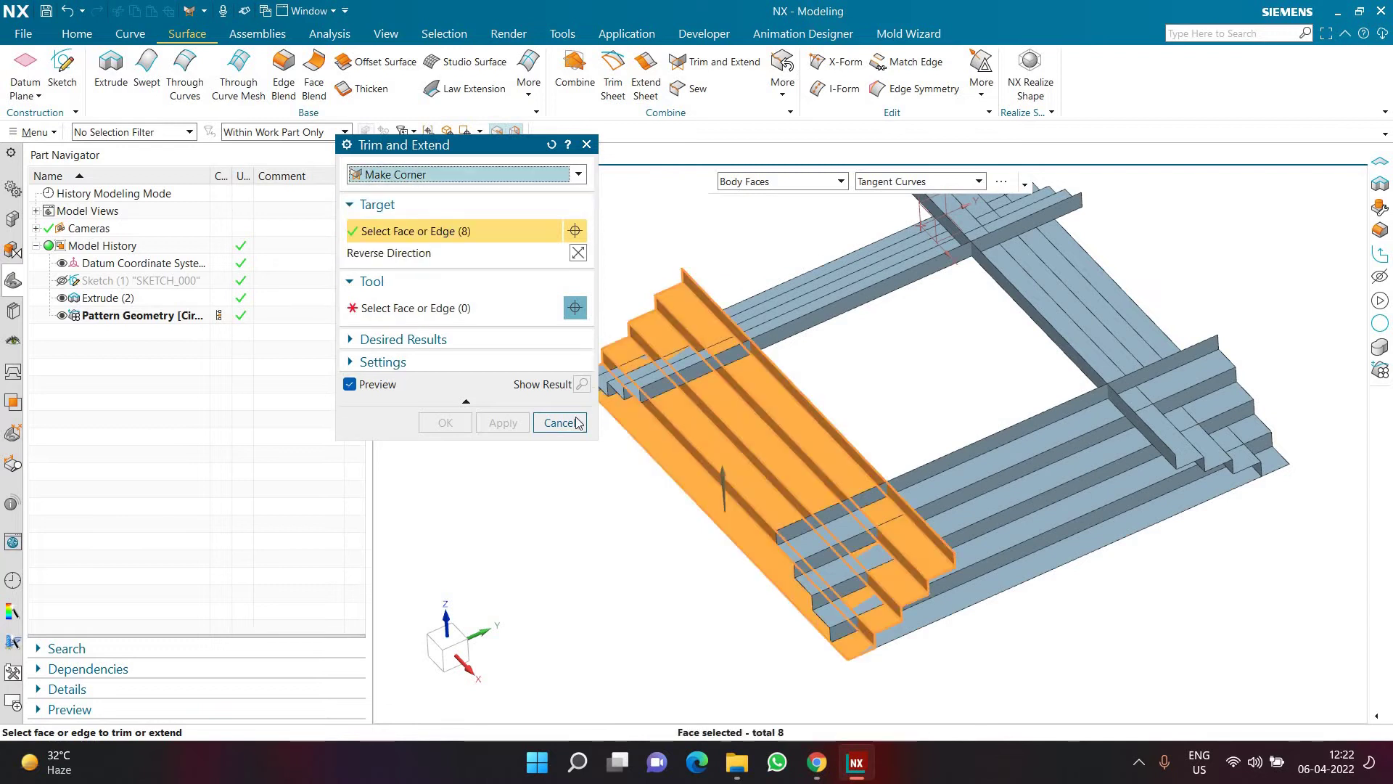
pyautogui.keyDown('shift'); pyautogui.click(845, 466); pyautogui.keyUp('shift')
pyautogui.scroll(5, 871, 436)
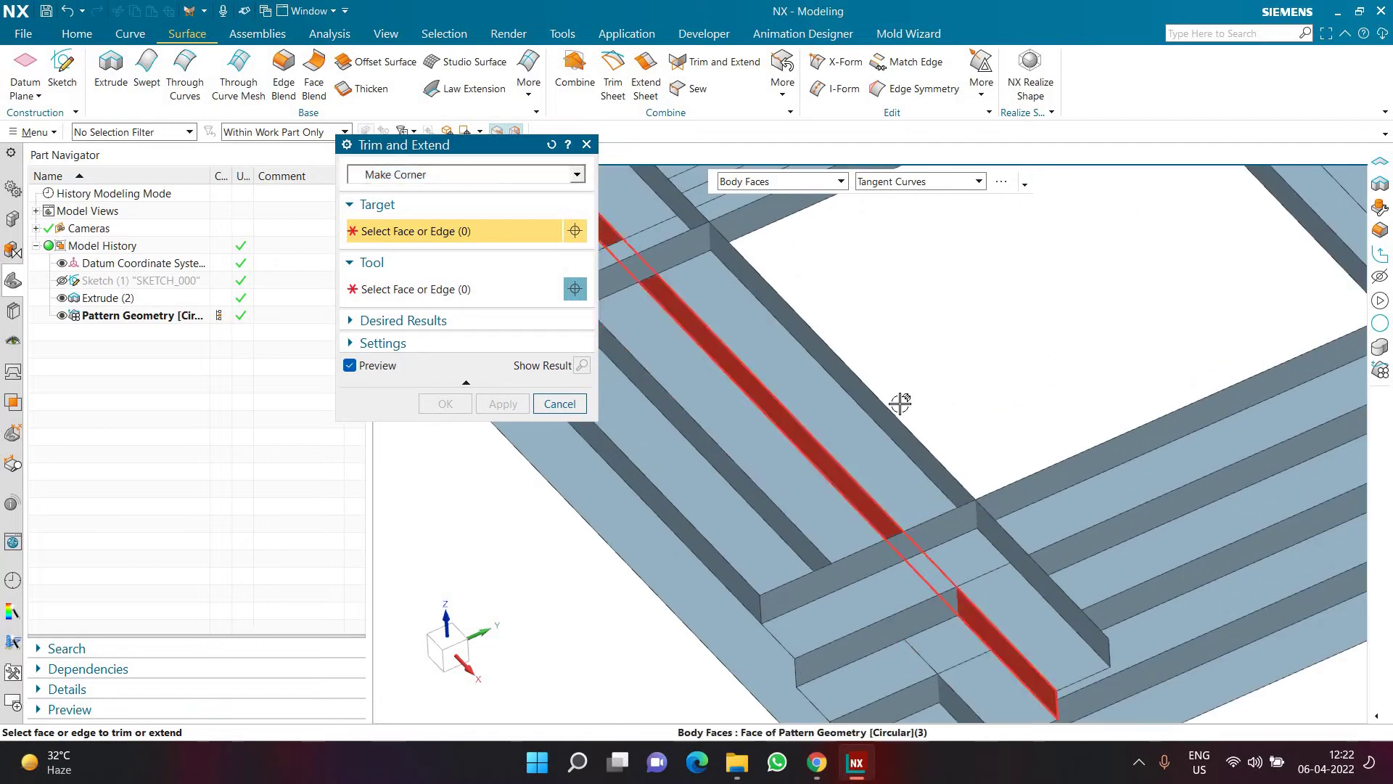
pyautogui.click(900, 404)
pyautogui.scroll(-5, 880, 359)
pyautogui.moveTo(877, 358); pyautogui.dragTo(1067, 428, button='middle')
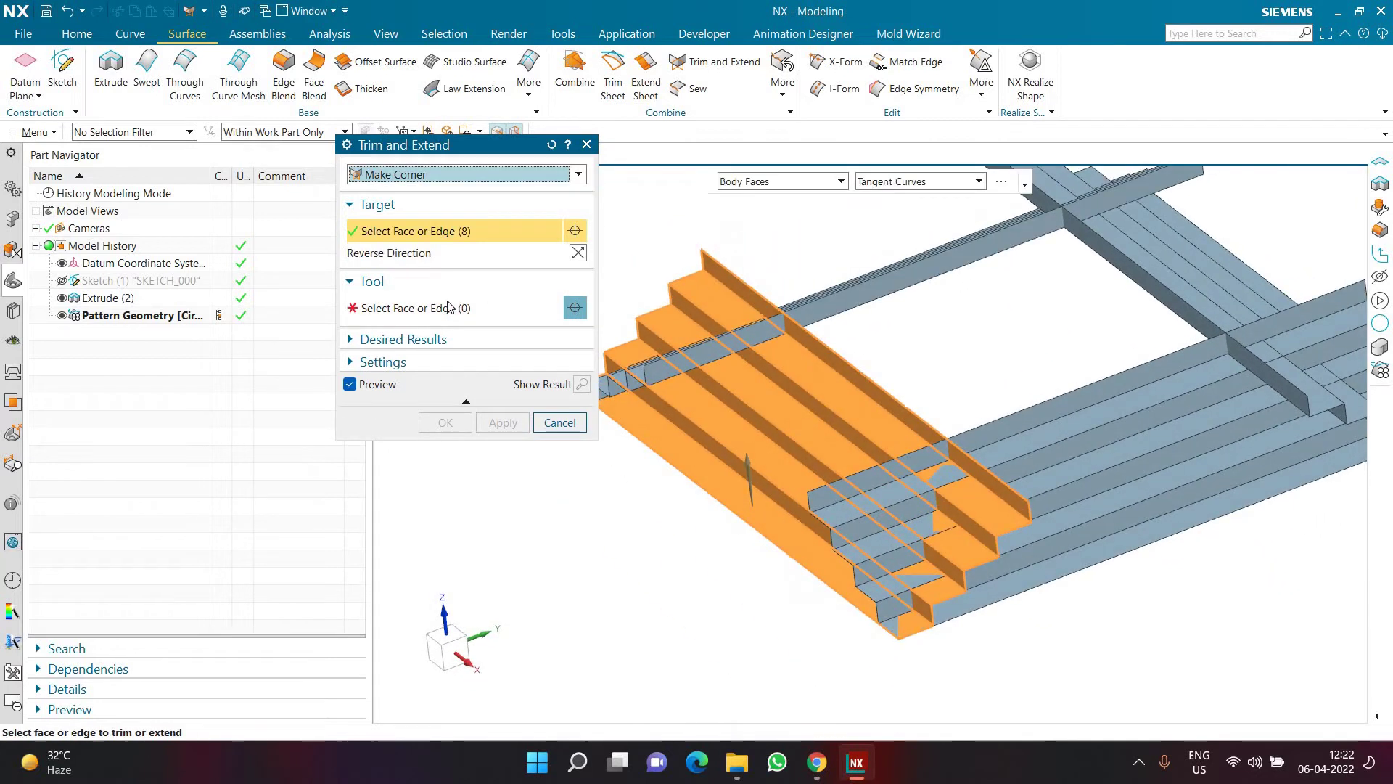
pyautogui.click(1100, 452)
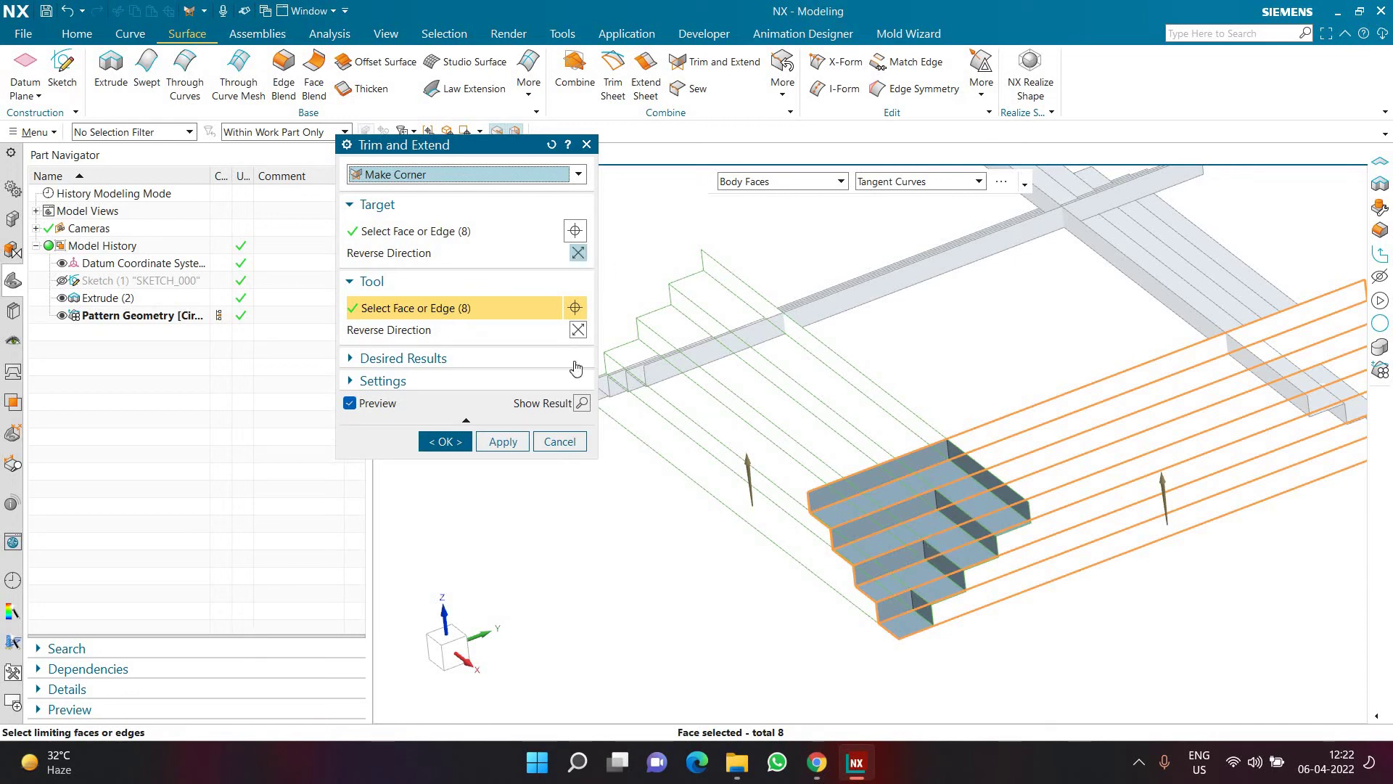
pyautogui.moveTo(943, 574); pyautogui.dragTo(653, 566, button='middle')
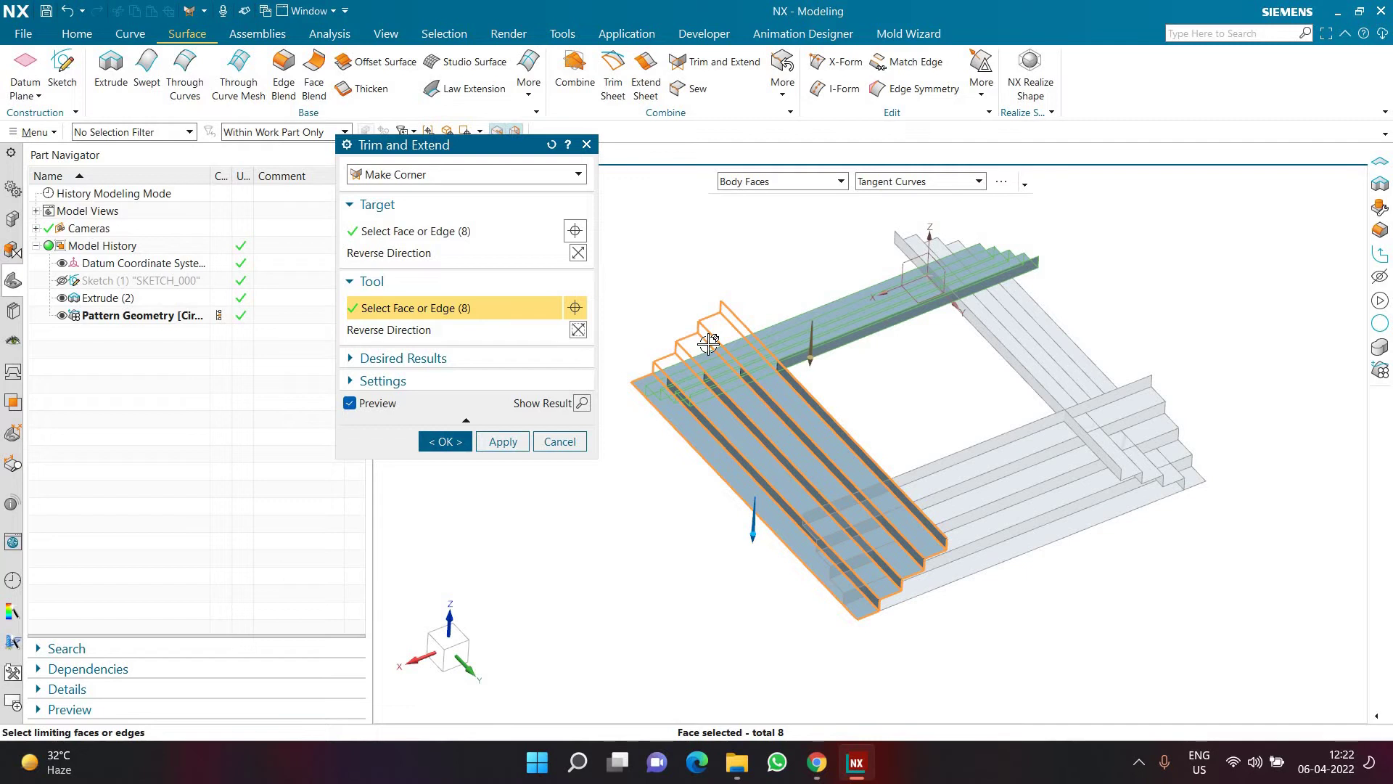
pyautogui.middleClick(636, 488)
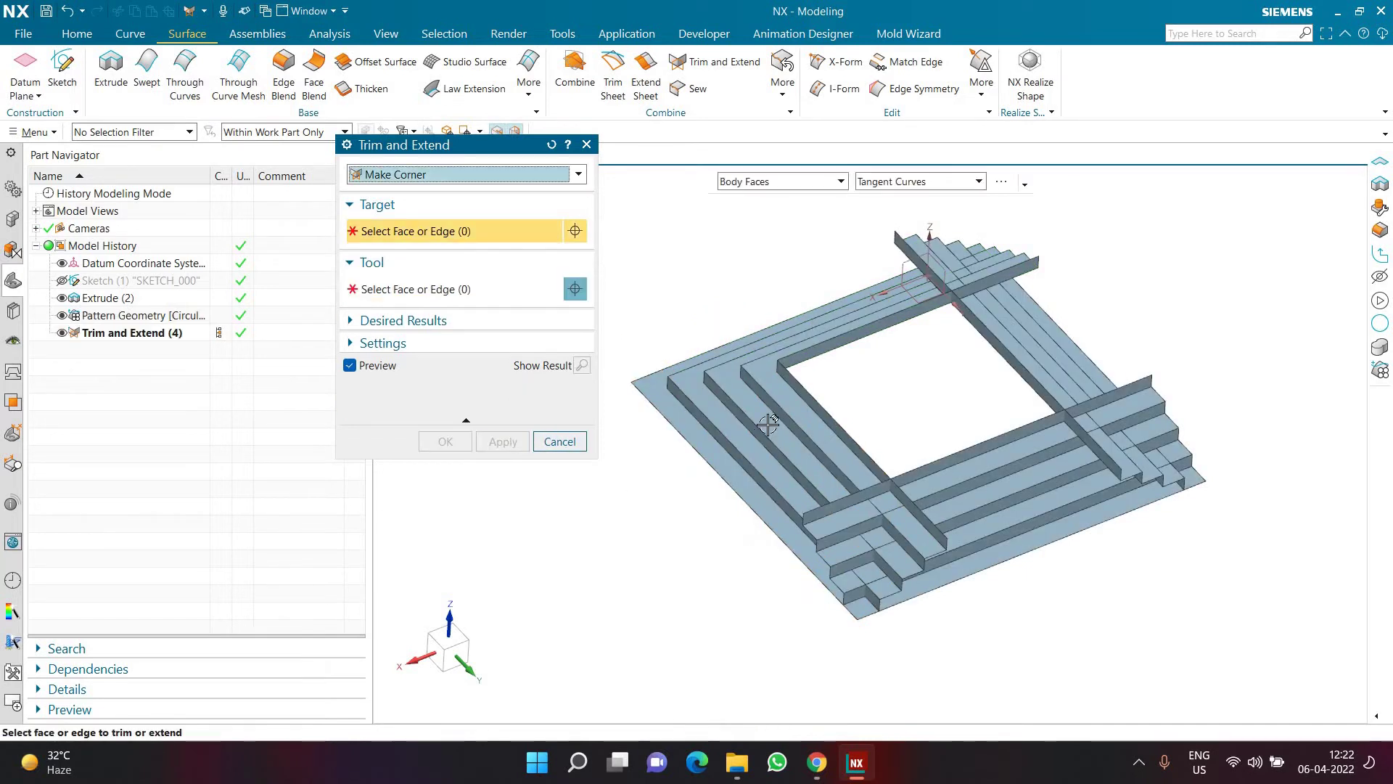
# - Make a corner between the joined stair flights and the adjacent crossing flight, reversing the tool's trim direction to keep the main flights
pyautogui.click(768, 424)
pyautogui.click(778, 524)
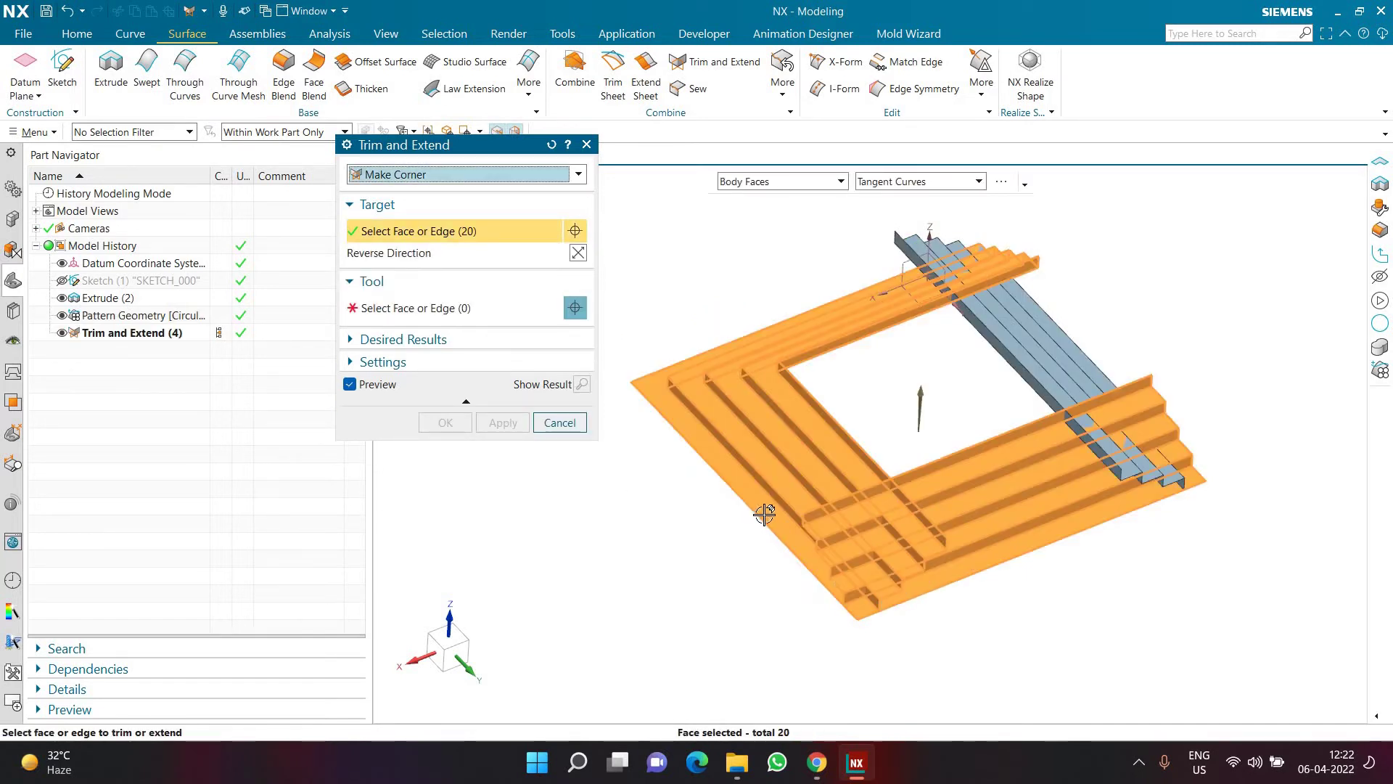
pyautogui.keyDown('shift'); pyautogui.click(946, 506); pyautogui.keyUp('shift')
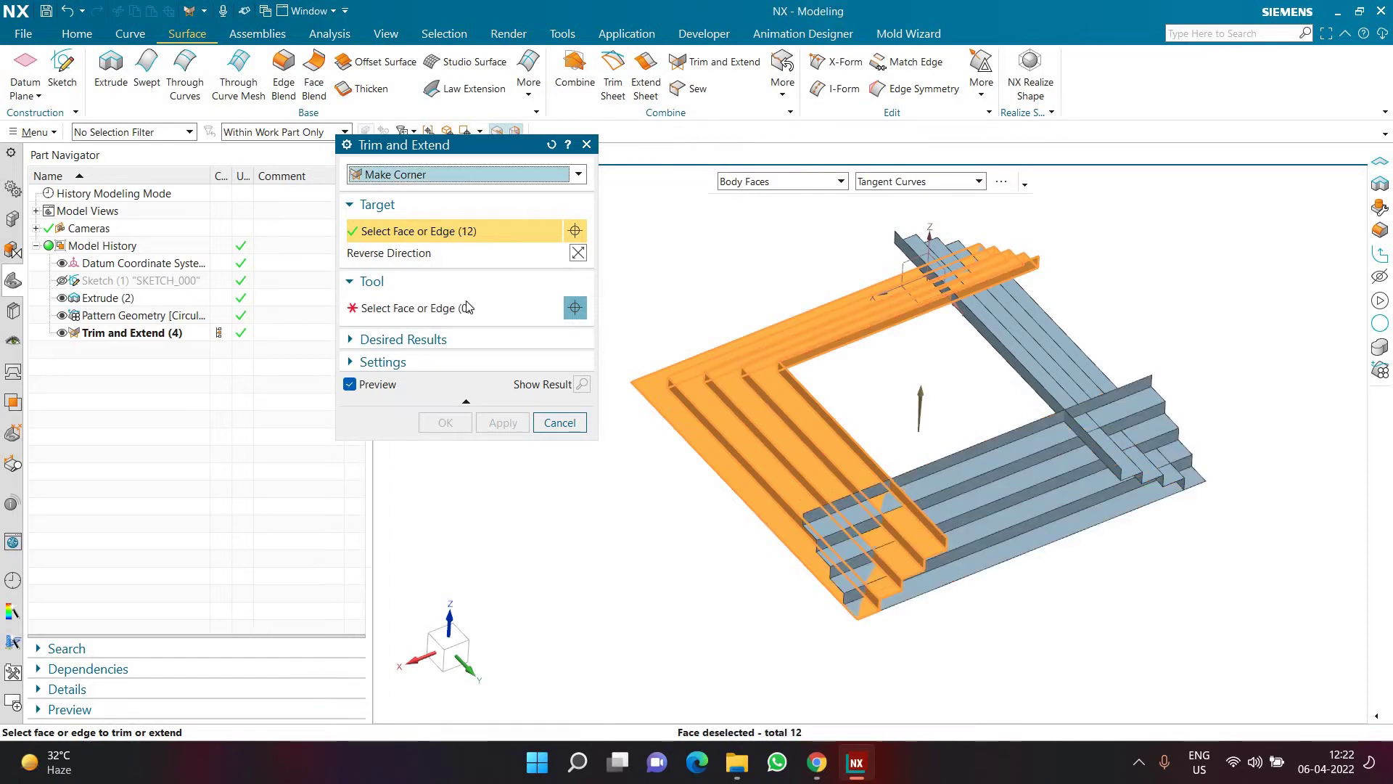
pyautogui.middleClick(961, 468)
pyautogui.click(855, 491)
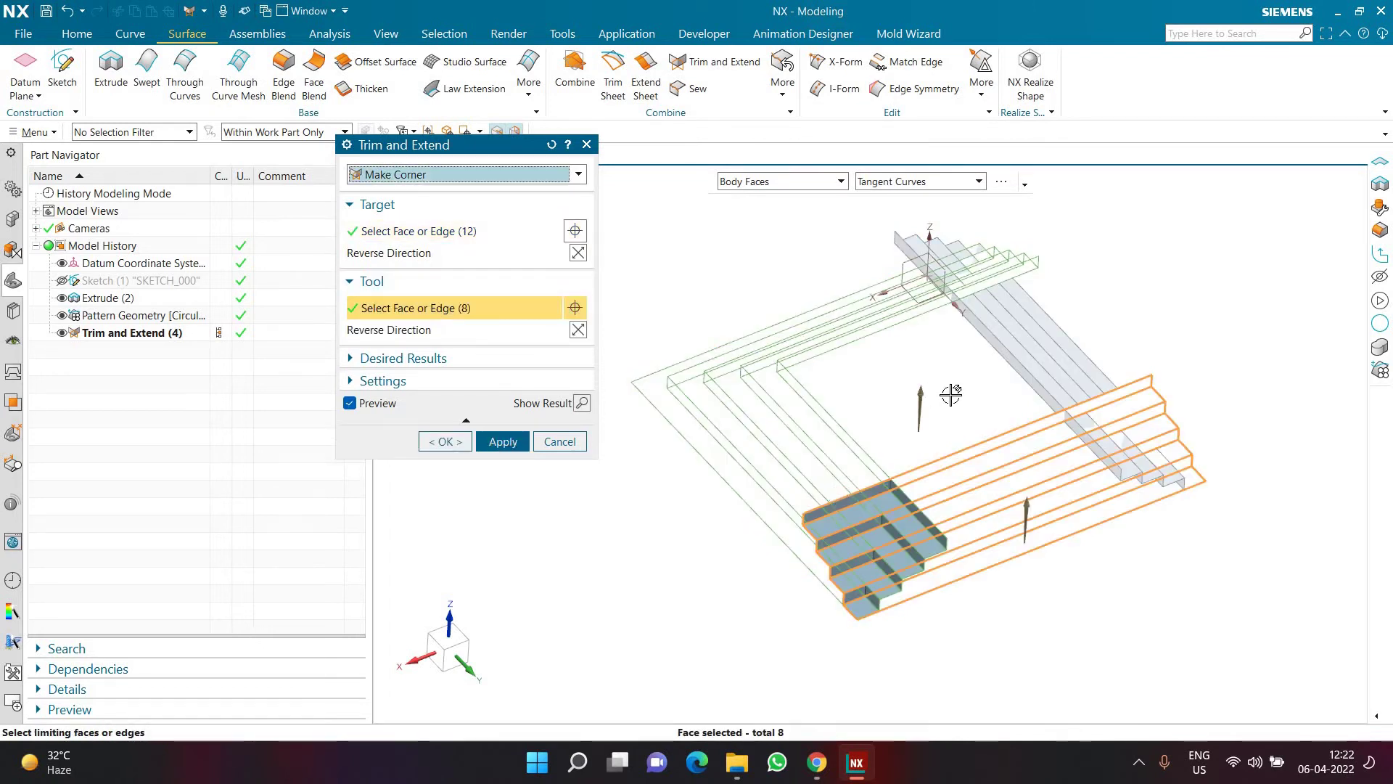
pyautogui.doubleClick(1024, 508)
pyautogui.middleClick(771, 460)
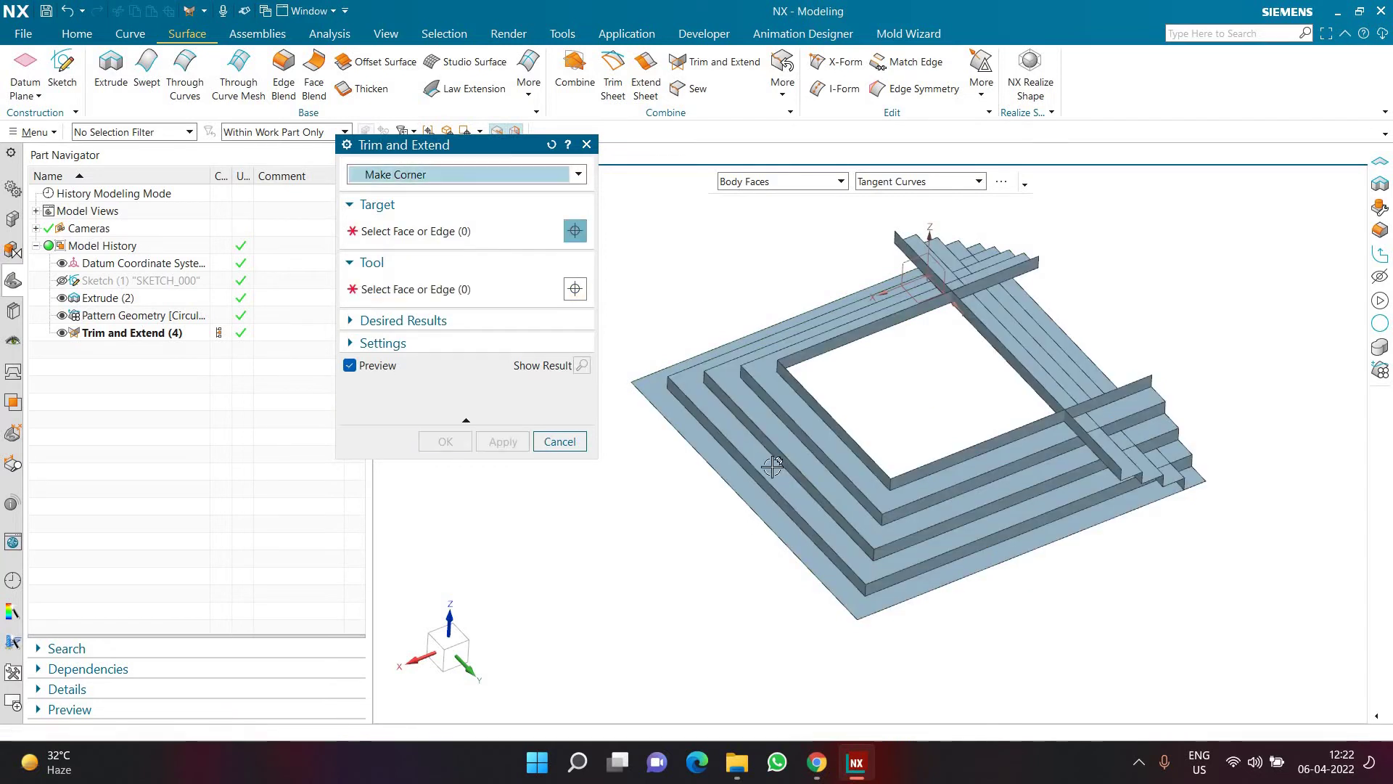
# - Make the remaining corners where the joined stair body crosses the last flight, closing the four-sided staircase
pyautogui.moveTo(653, 466); pyautogui.dragTo(693, 508, button='middle')
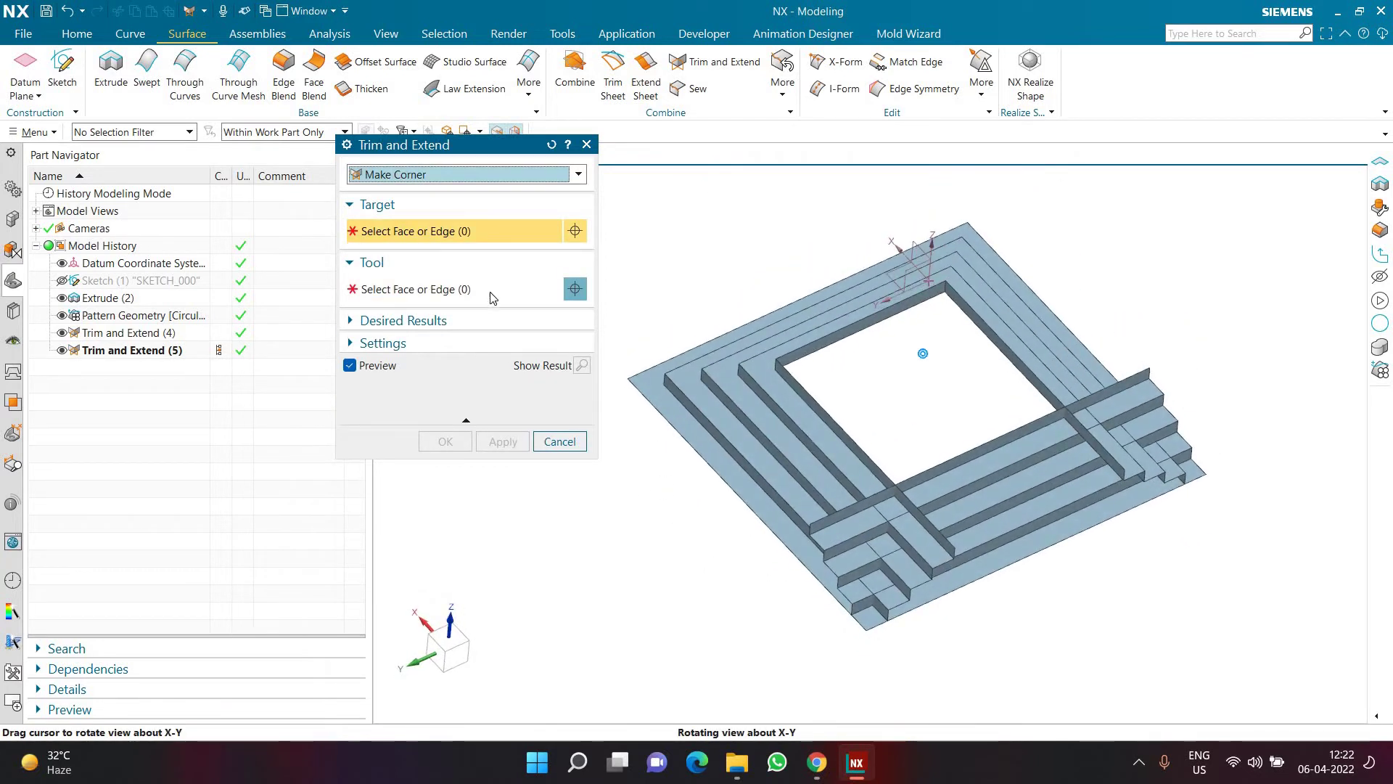
pyautogui.click(858, 480)
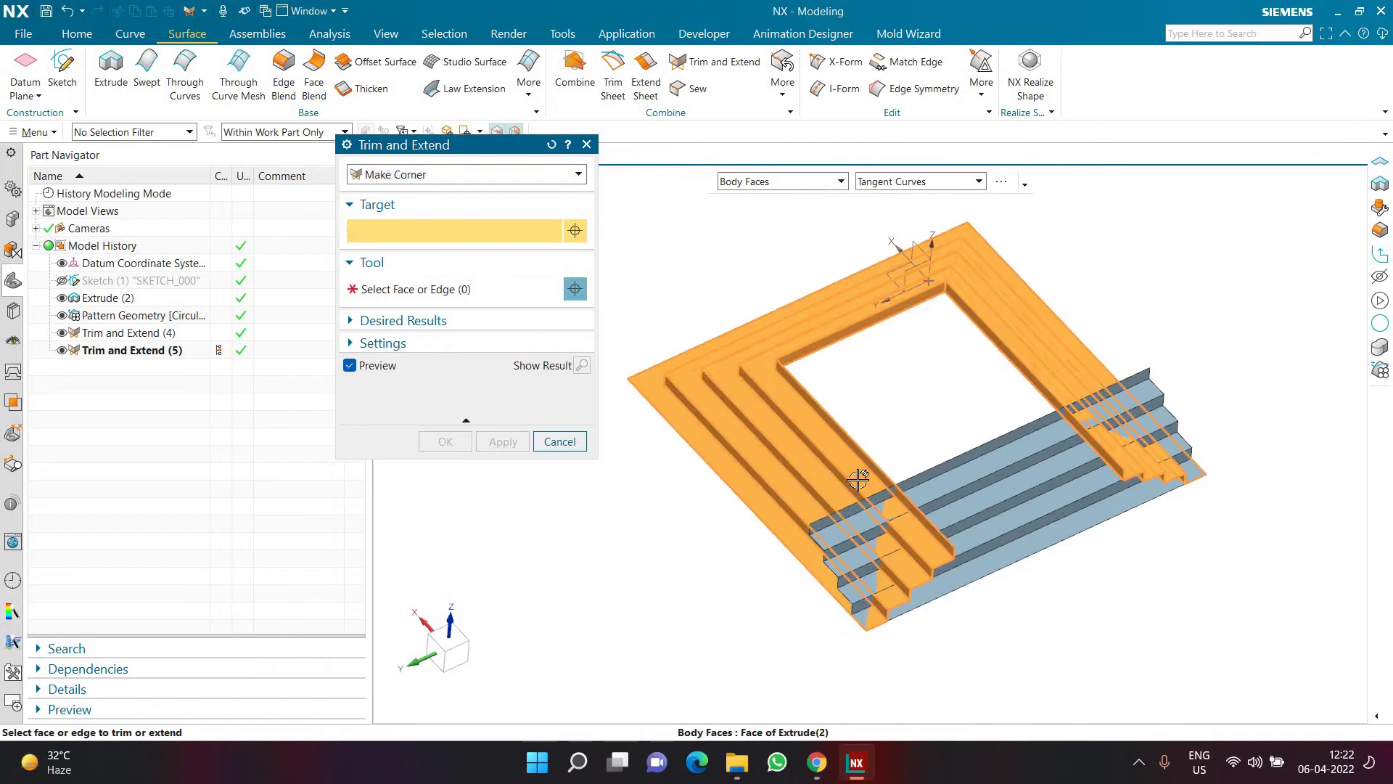
pyautogui.middleClick(555, 352)
pyautogui.click(1002, 483)
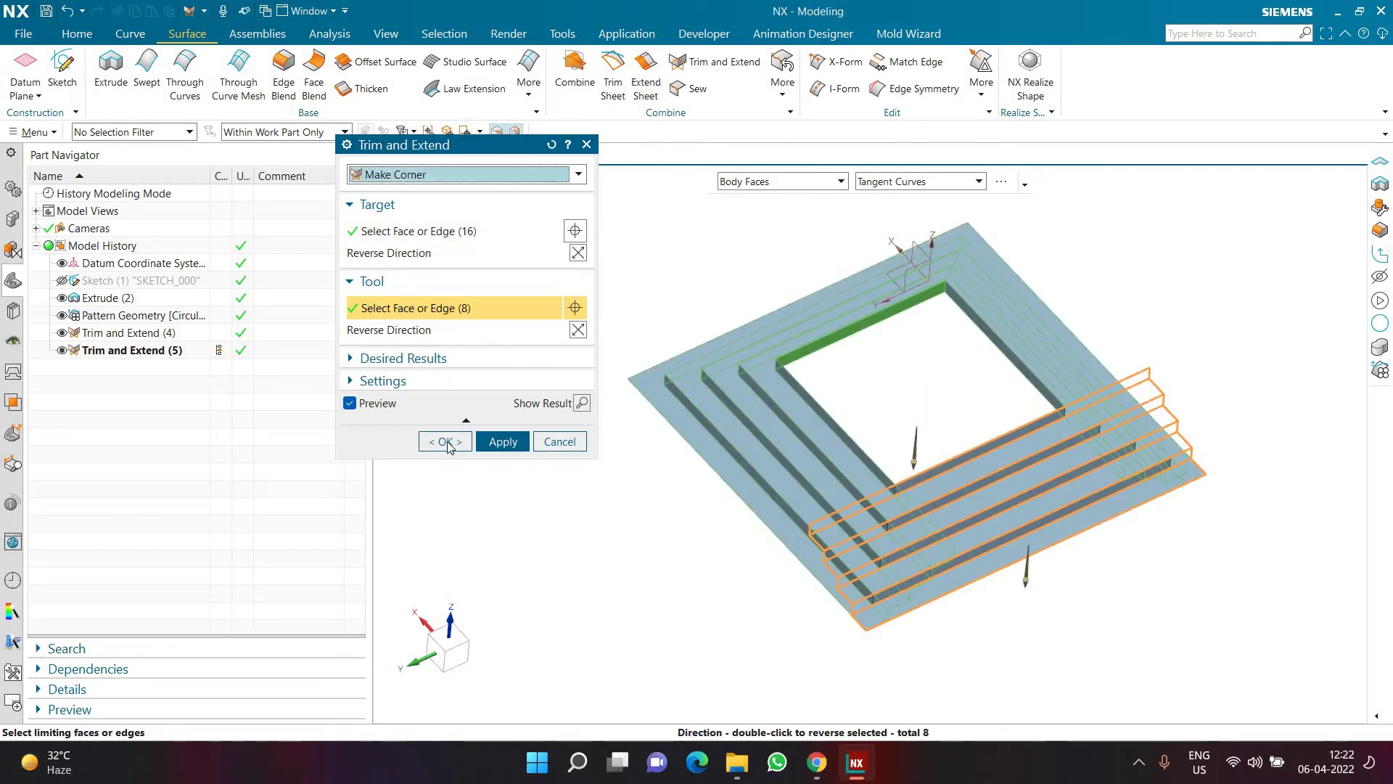
pyautogui.middleClick(570, 492)
# - Create a Bounded Plane that fills the square opening at the top of the staircase, using the topmost step's upper edges
pyautogui.moveTo(563, 402); pyautogui.dragTo(563, 351, button='middle')
pyautogui.moveTo(562, 297); pyautogui.dragTo(541, 364, button='middle')
pyautogui.scroll(-5, 643, 379)
pyautogui.scroll(3, 750, 368)
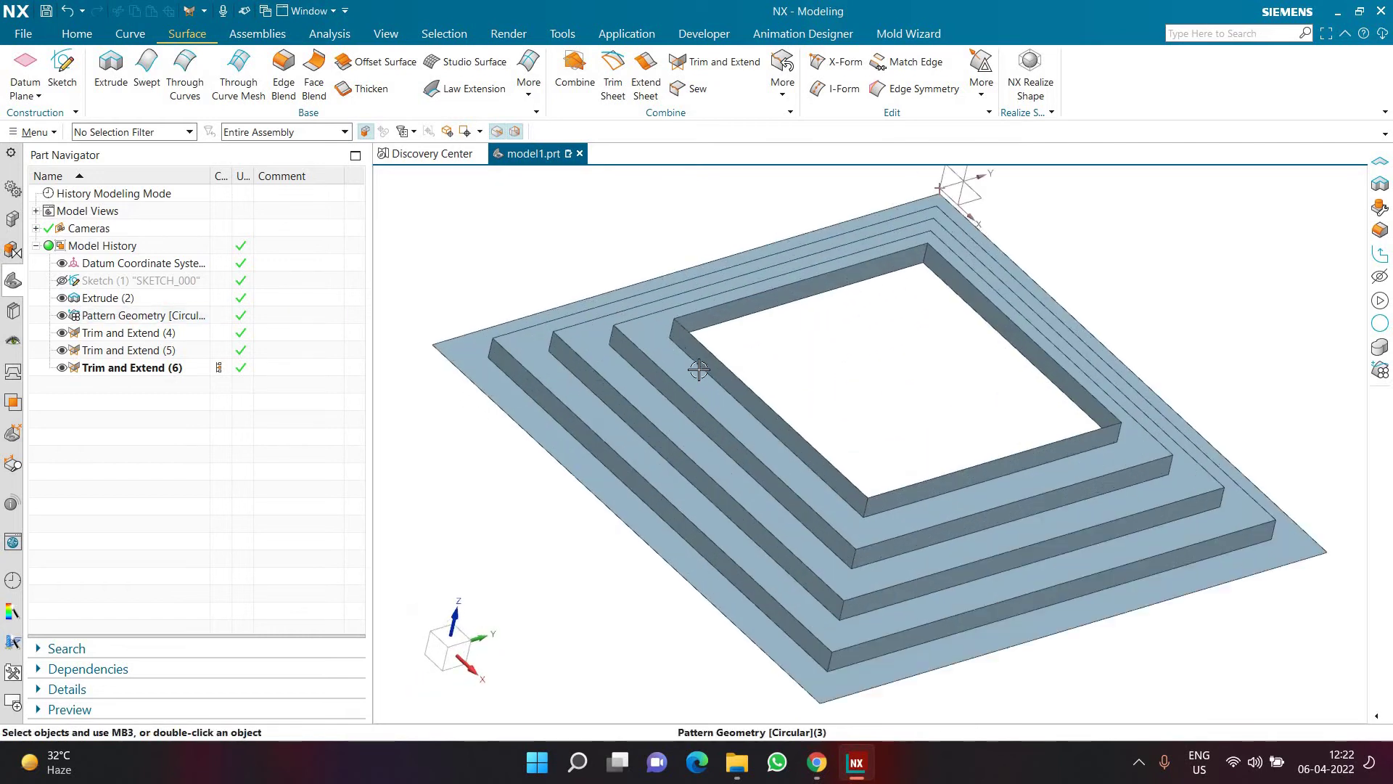
pyautogui.moveTo(750, 368)
pyautogui.mouseDown(button='middle')
pyautogui.moveTo(734, 292)
pyautogui.moveTo(755, 338)
pyautogui.mouseUp(button='middle')
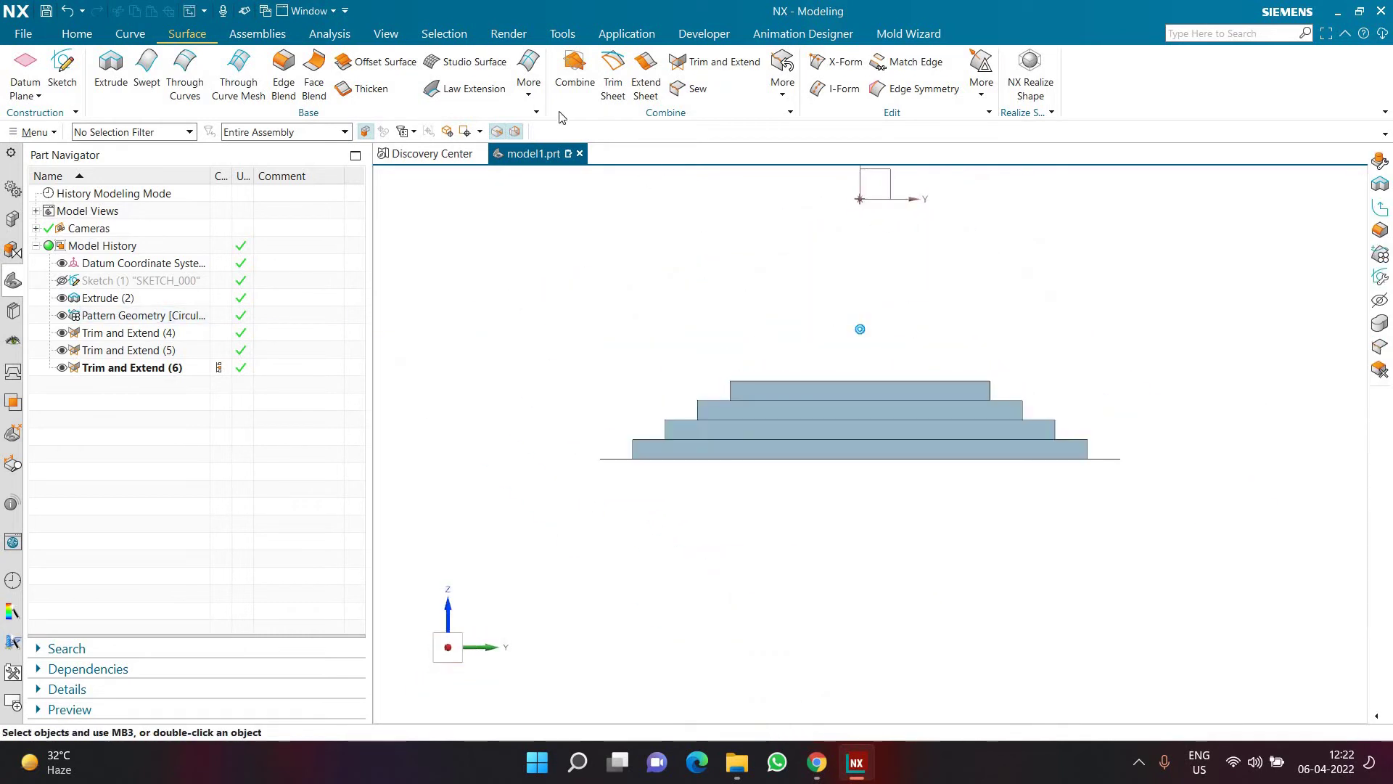
pyautogui.click(530, 90)
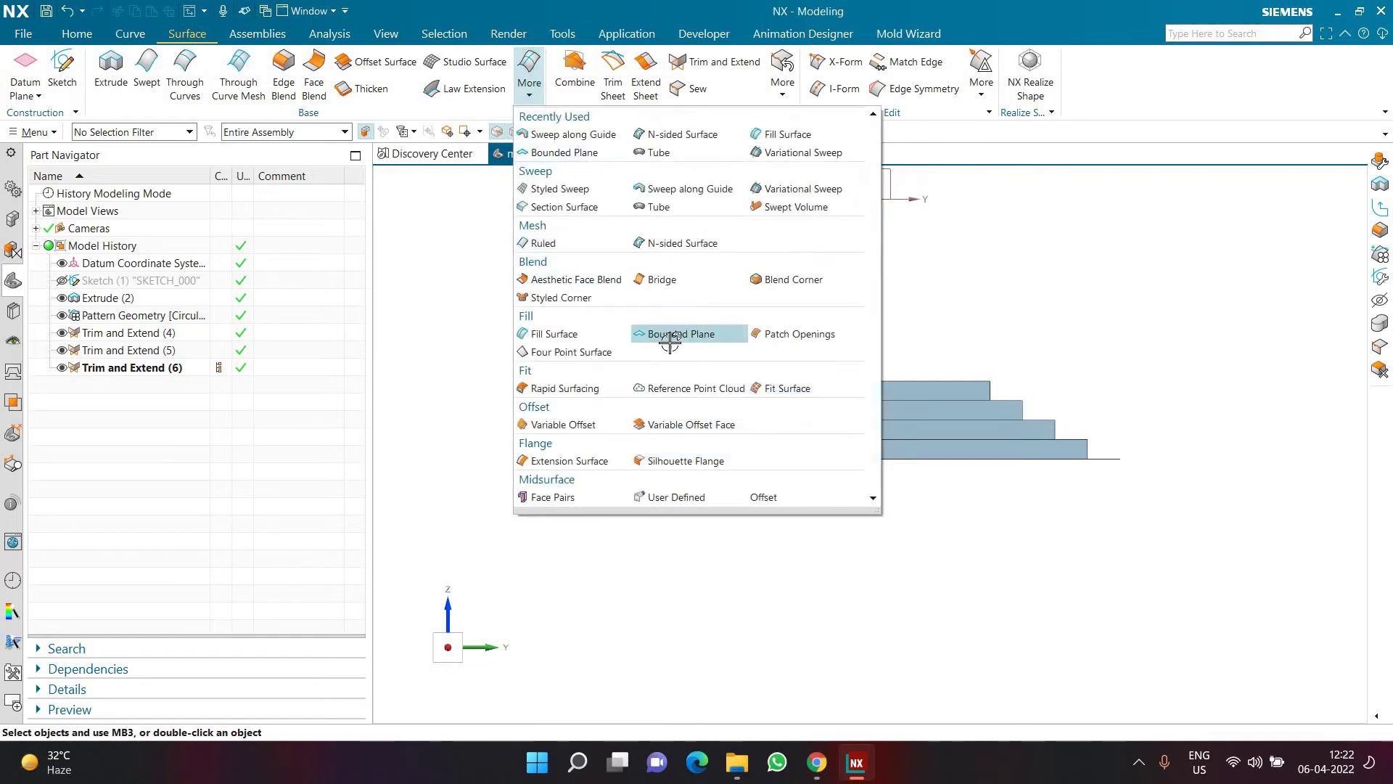
pyautogui.click(669, 335)
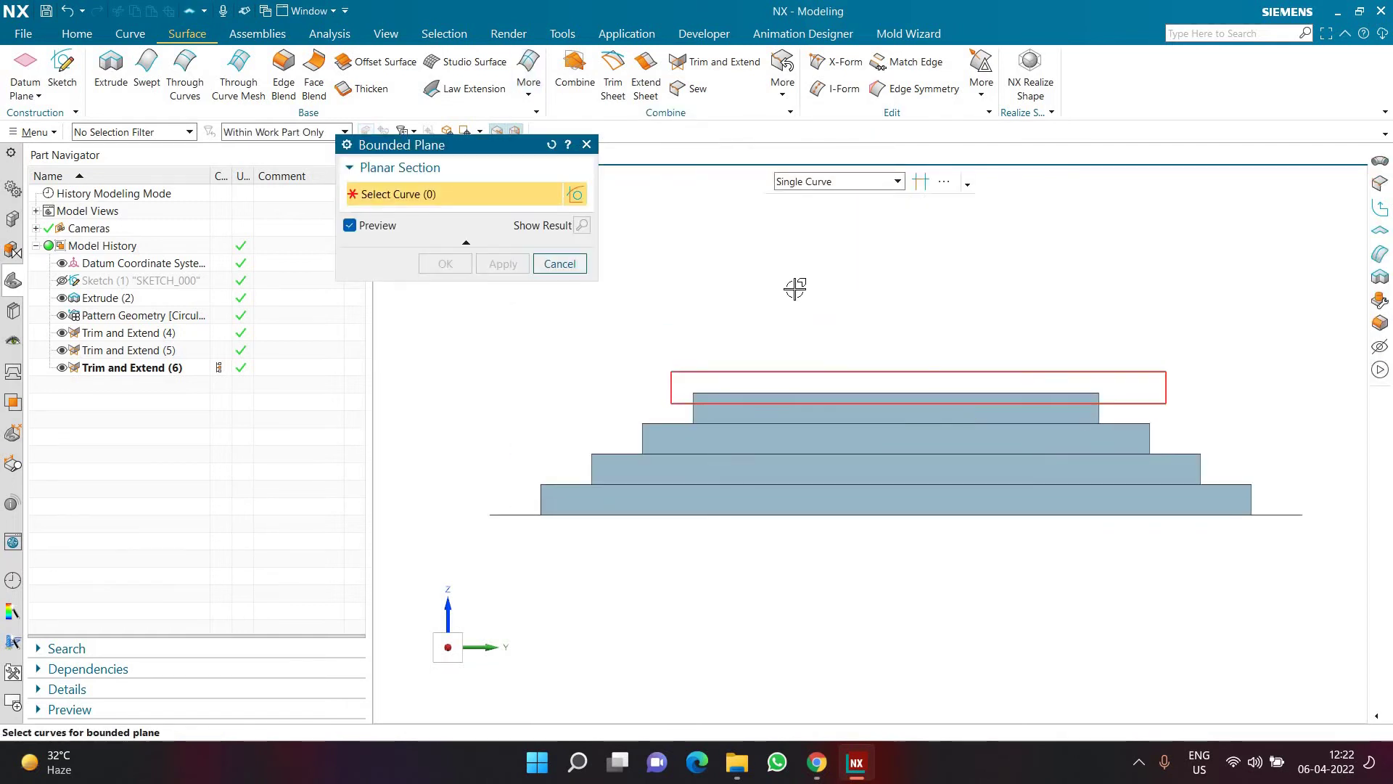
pyautogui.click(748, 392)
pyautogui.moveTo(756, 295); pyautogui.dragTo(793, 320, button='middle')
pyautogui.click(445, 263)
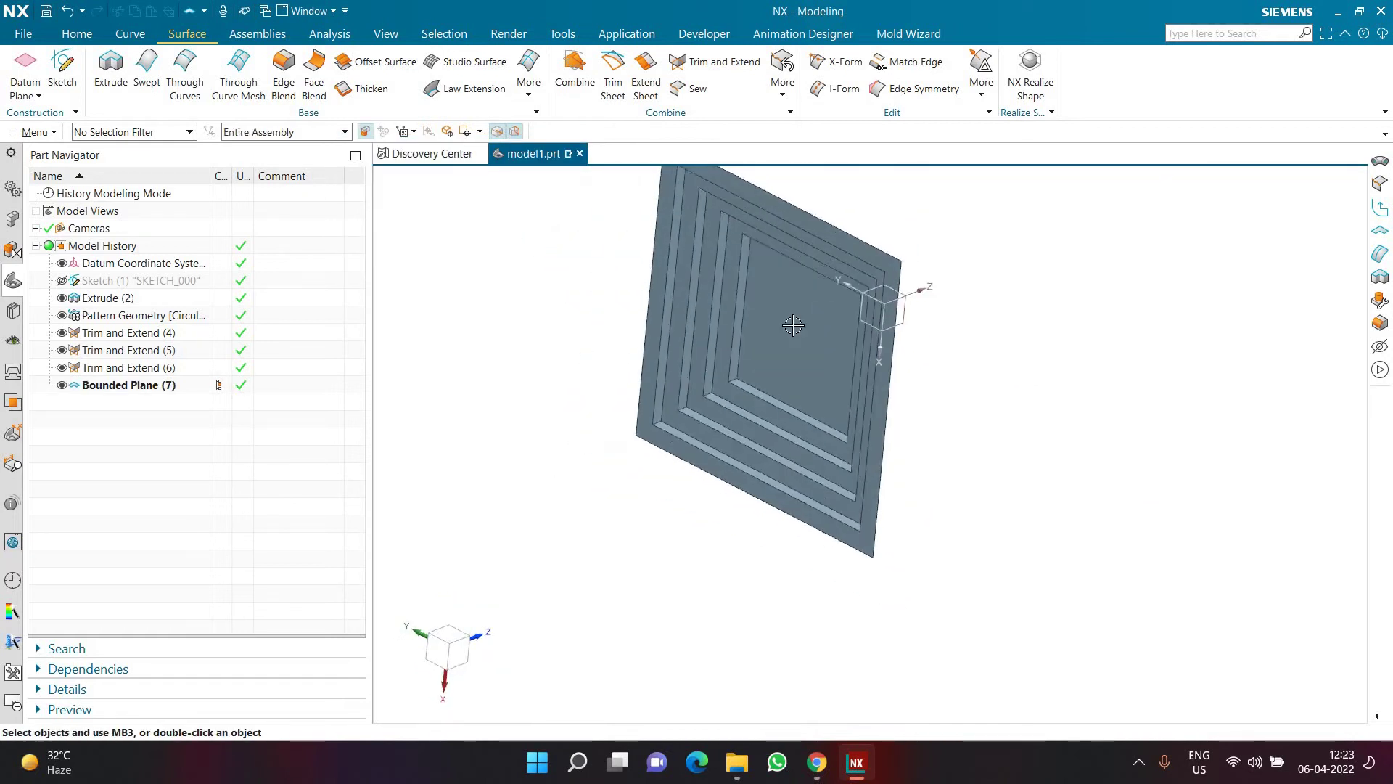
# - Sew the bounded plane to the stair sheet body, with the stair body as target and the plane as tool
pyautogui.click(688, 88)
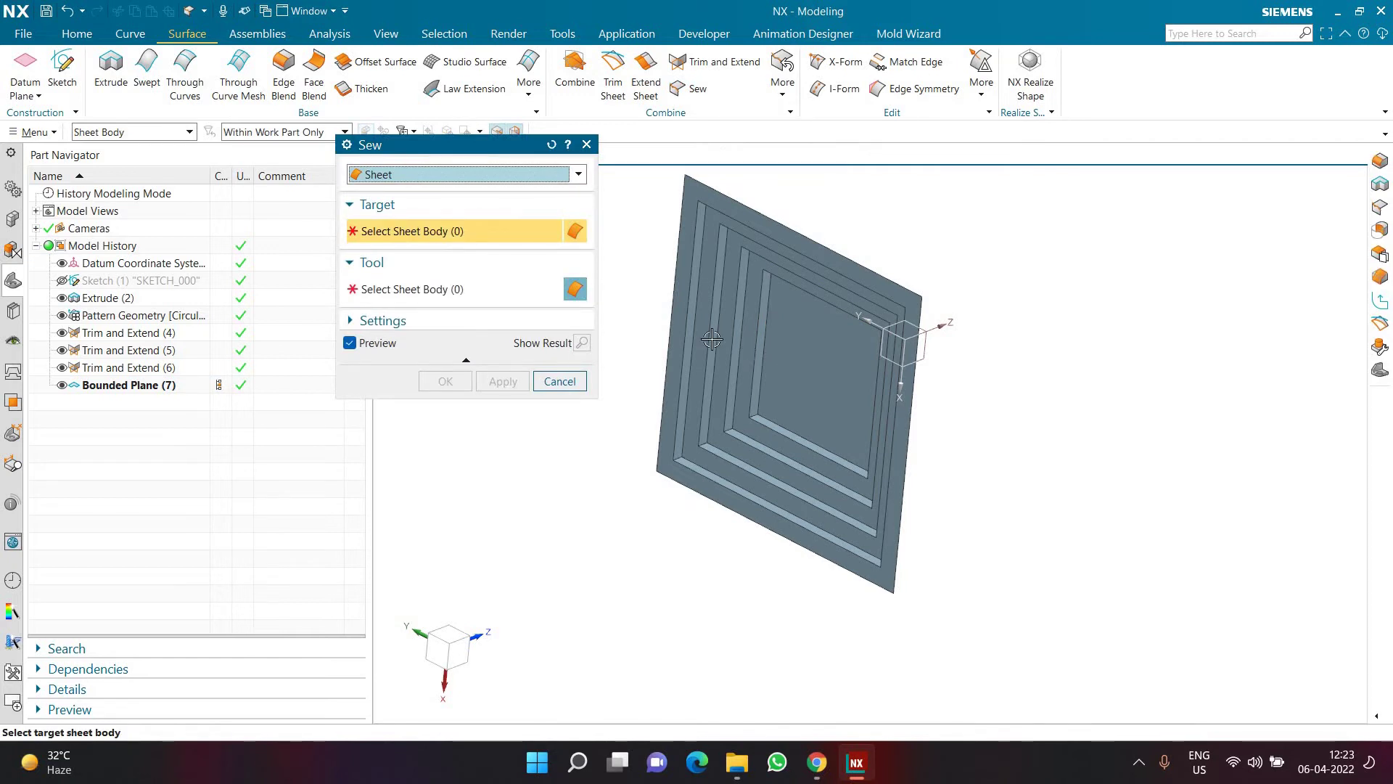
pyautogui.click(690, 330)
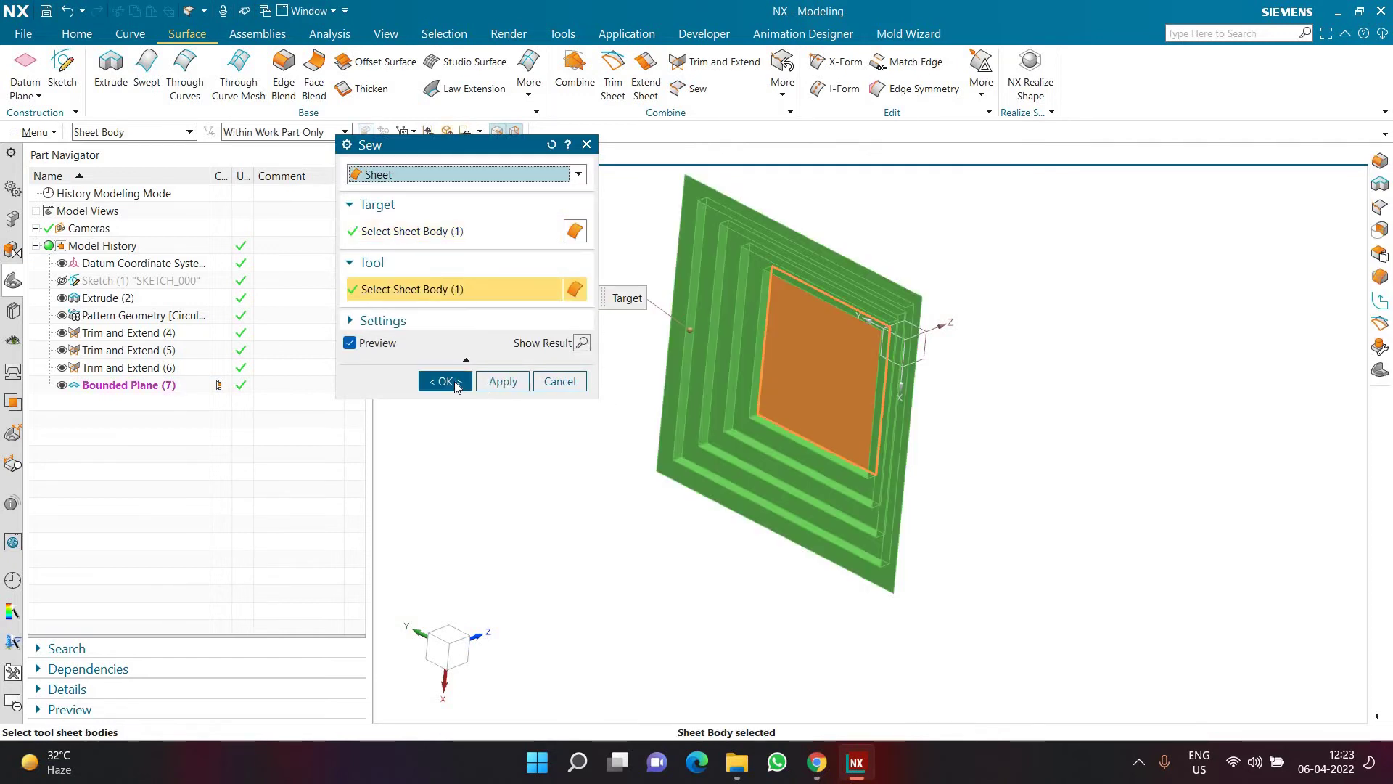
pyautogui.click(439, 379)
# - Open Edge Blend for the vertical corner edges of the sewn staircase
pyautogui.moveTo(538, 399); pyautogui.dragTo(545, 236, button='middle')
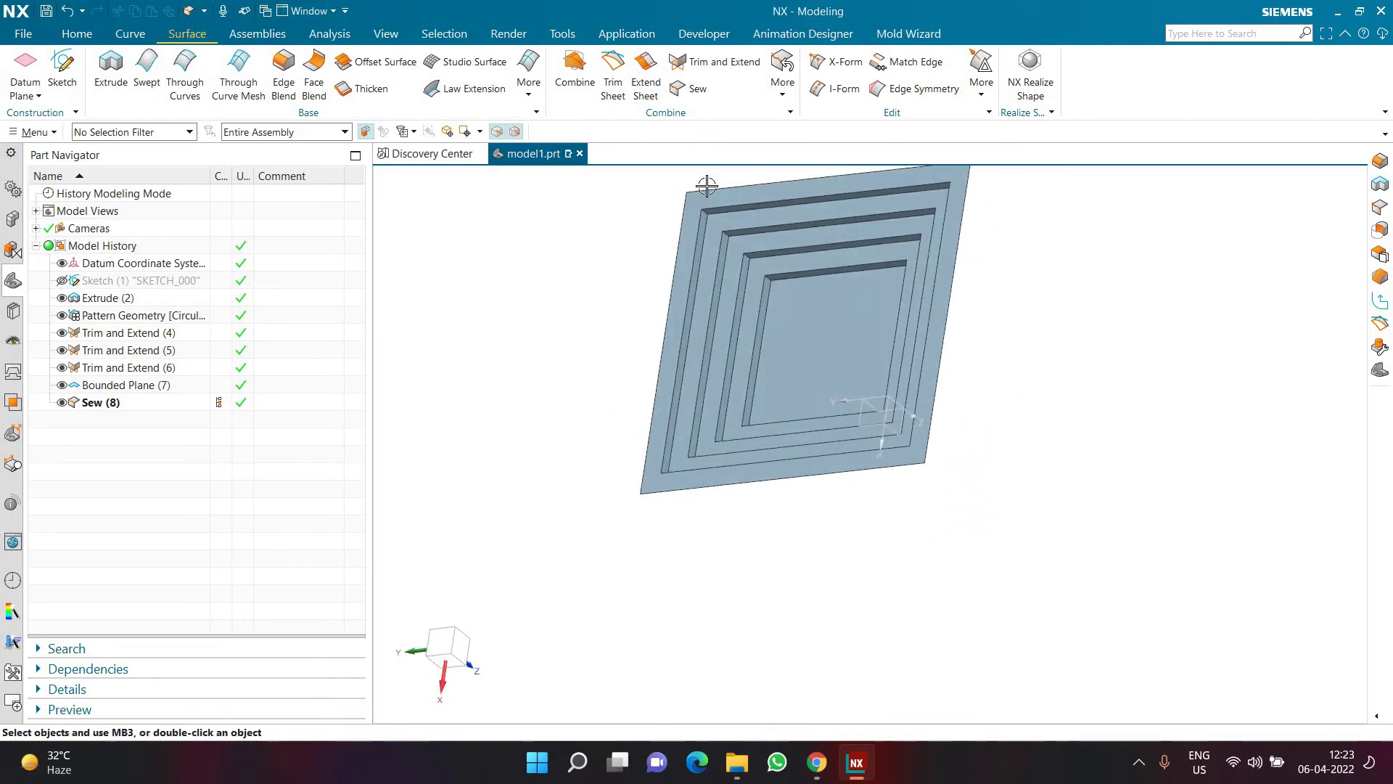
pyautogui.scroll(5, 707, 186)
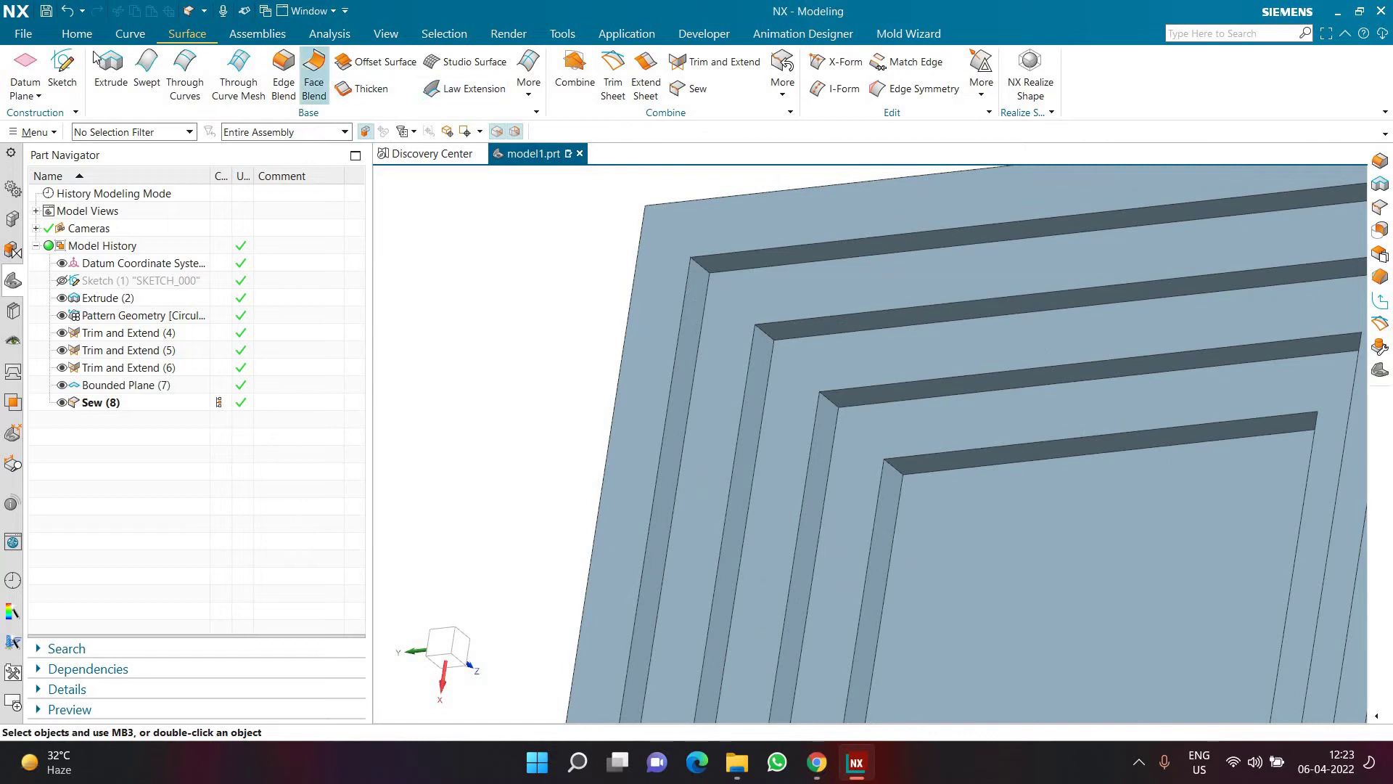
pyautogui.click(284, 76)
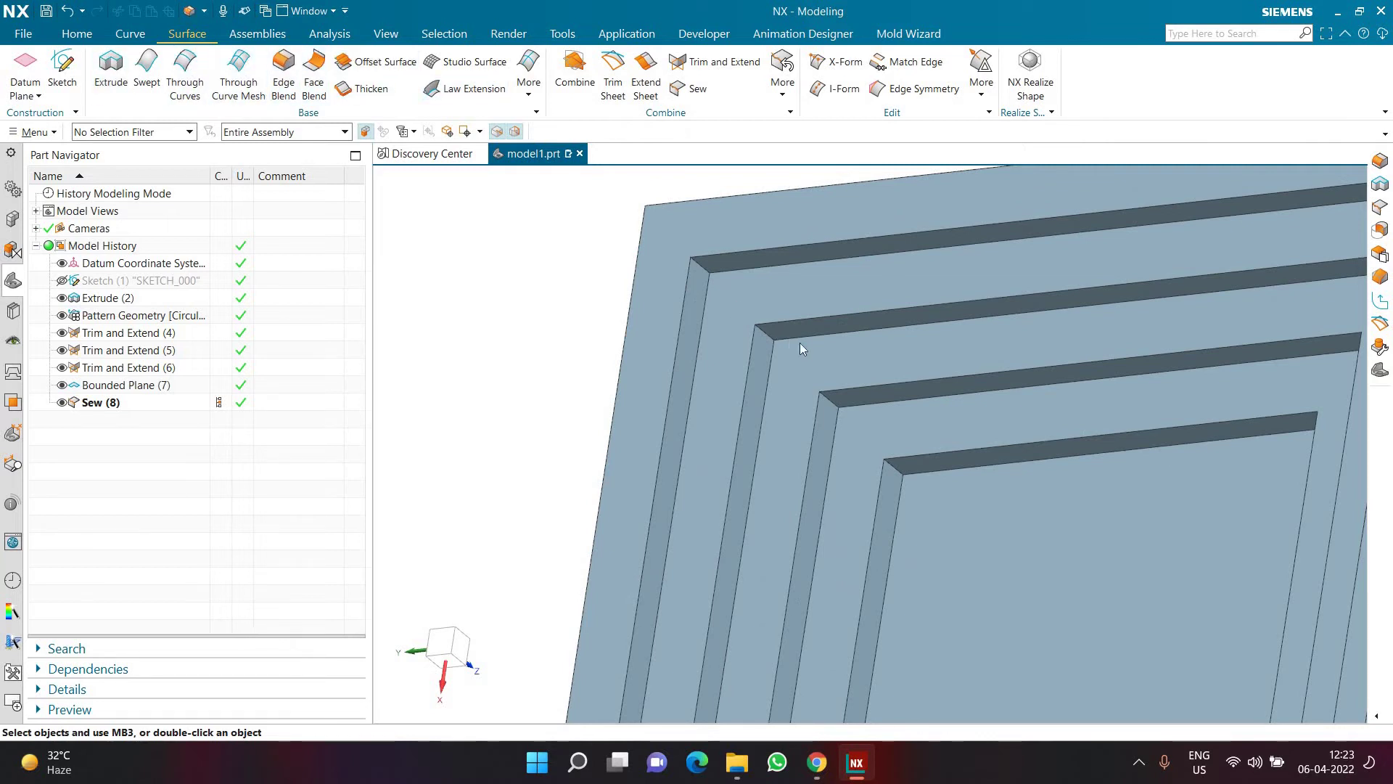
pyautogui.scroll(-5, 791, 319)
pyautogui.scroll(6, 753, 235)
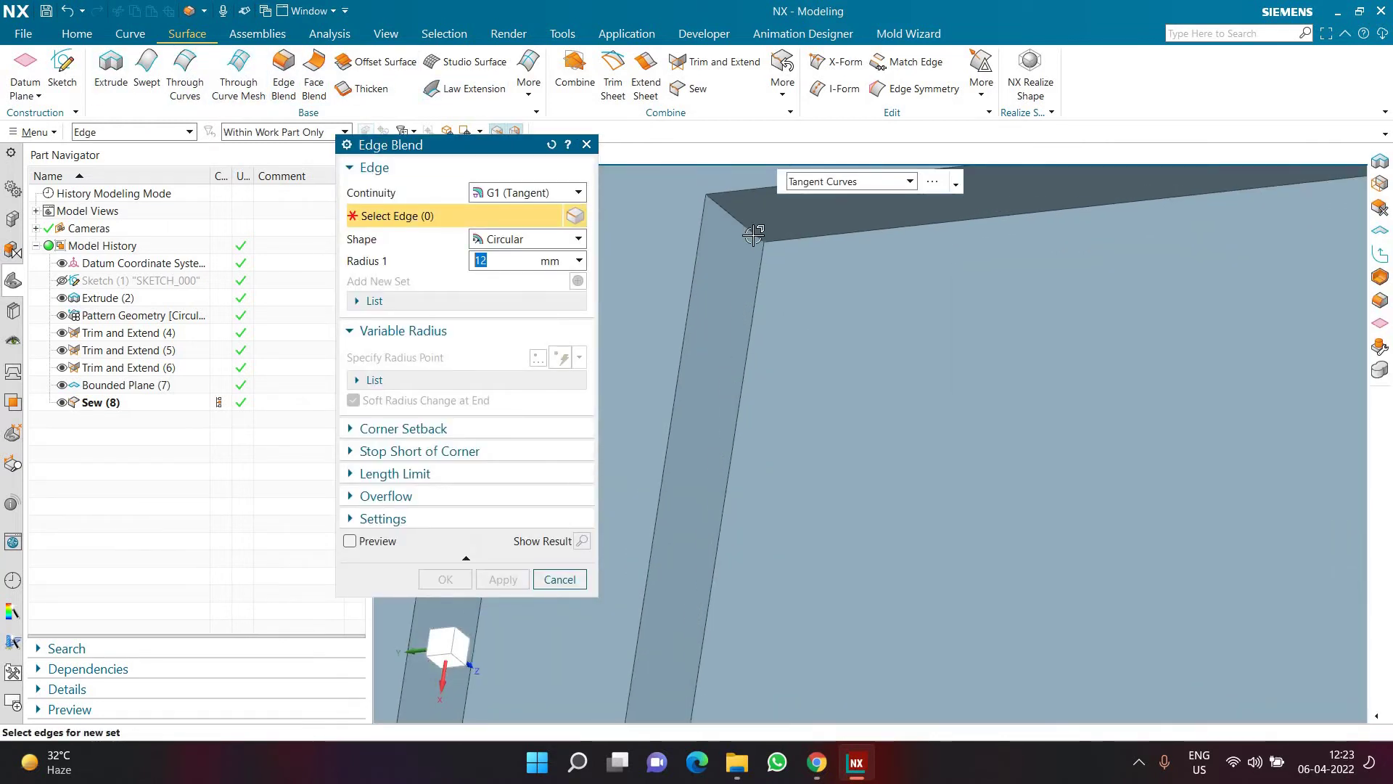
pyautogui.click(753, 235)
pyautogui.scroll(-1, 759, 325)
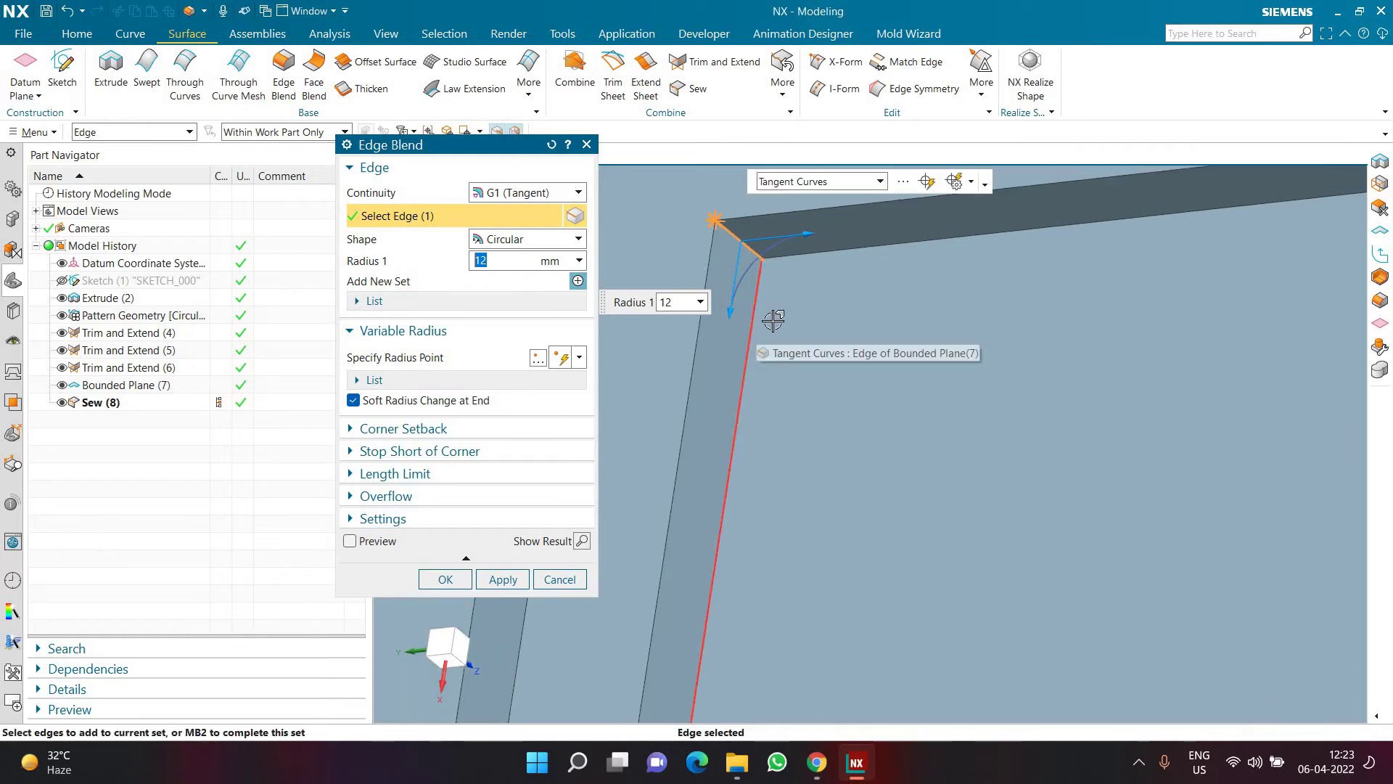
pyautogui.scroll(-1, 771, 320)
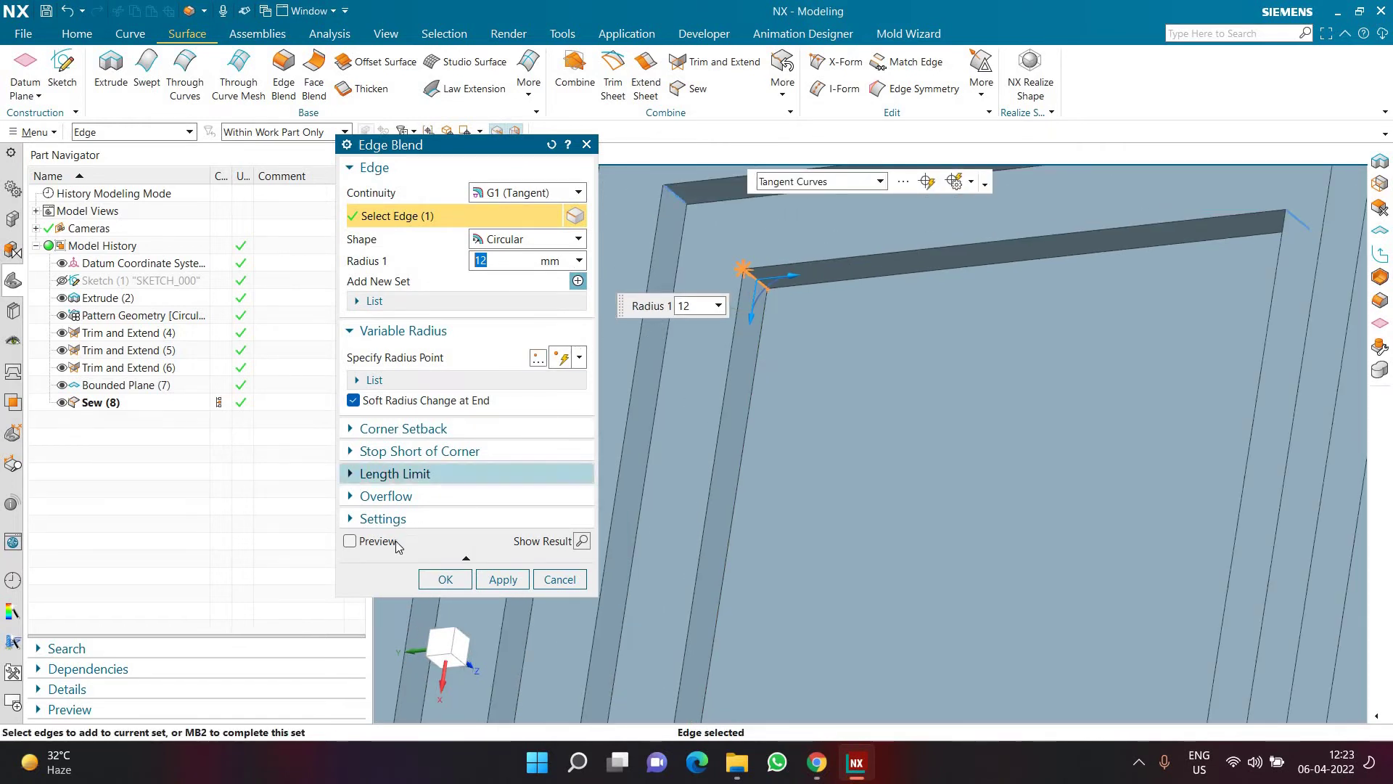
pyautogui.click(350, 540)
pyautogui.scroll(-3, 1011, 341)
pyautogui.moveTo(1011, 341); pyautogui.dragTo(1016, 280, button='middle')
pyautogui.scroll(4, 1016, 280)
pyautogui.click(986, 289)
pyautogui.scroll(-3, 1060, 480)
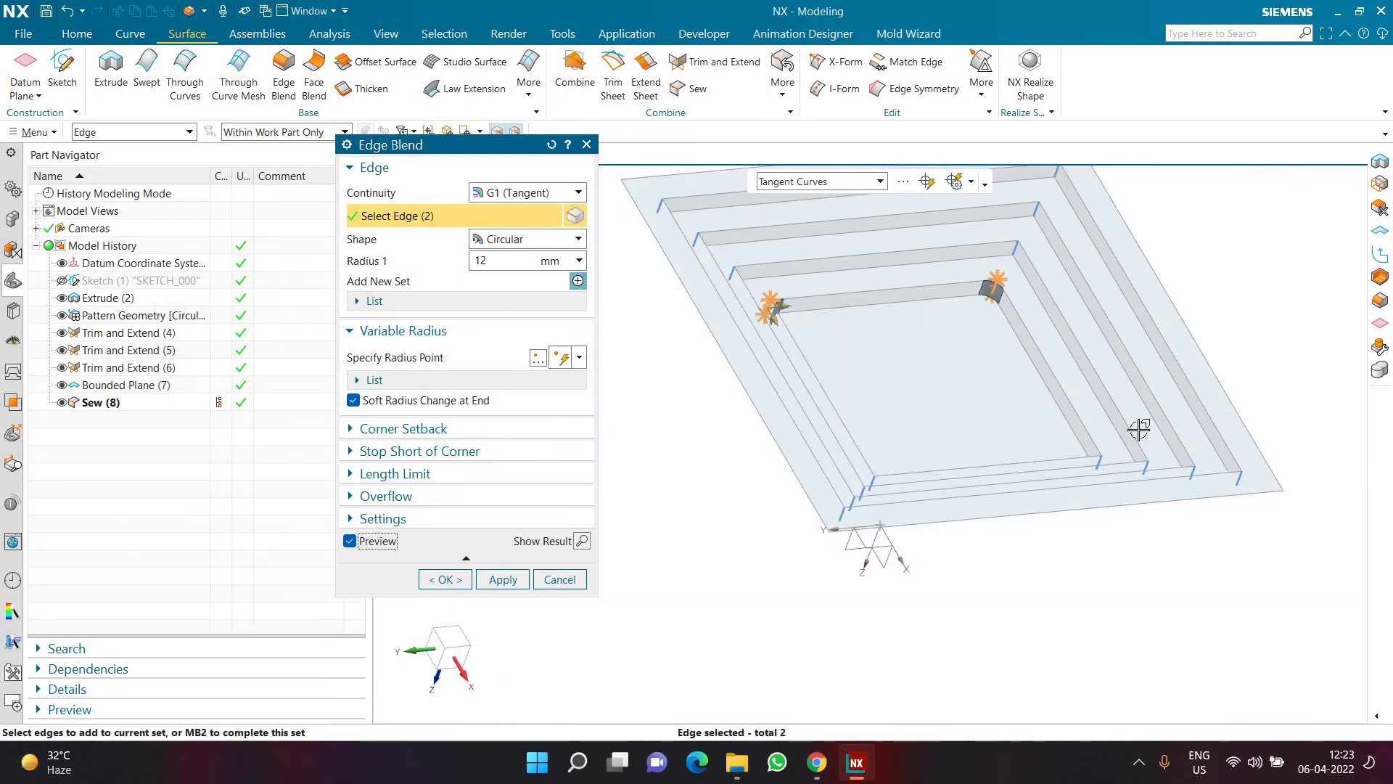
pyautogui.scroll(3, 1139, 426)
pyautogui.click(1125, 425)
pyautogui.scroll(-3, 1016, 429)
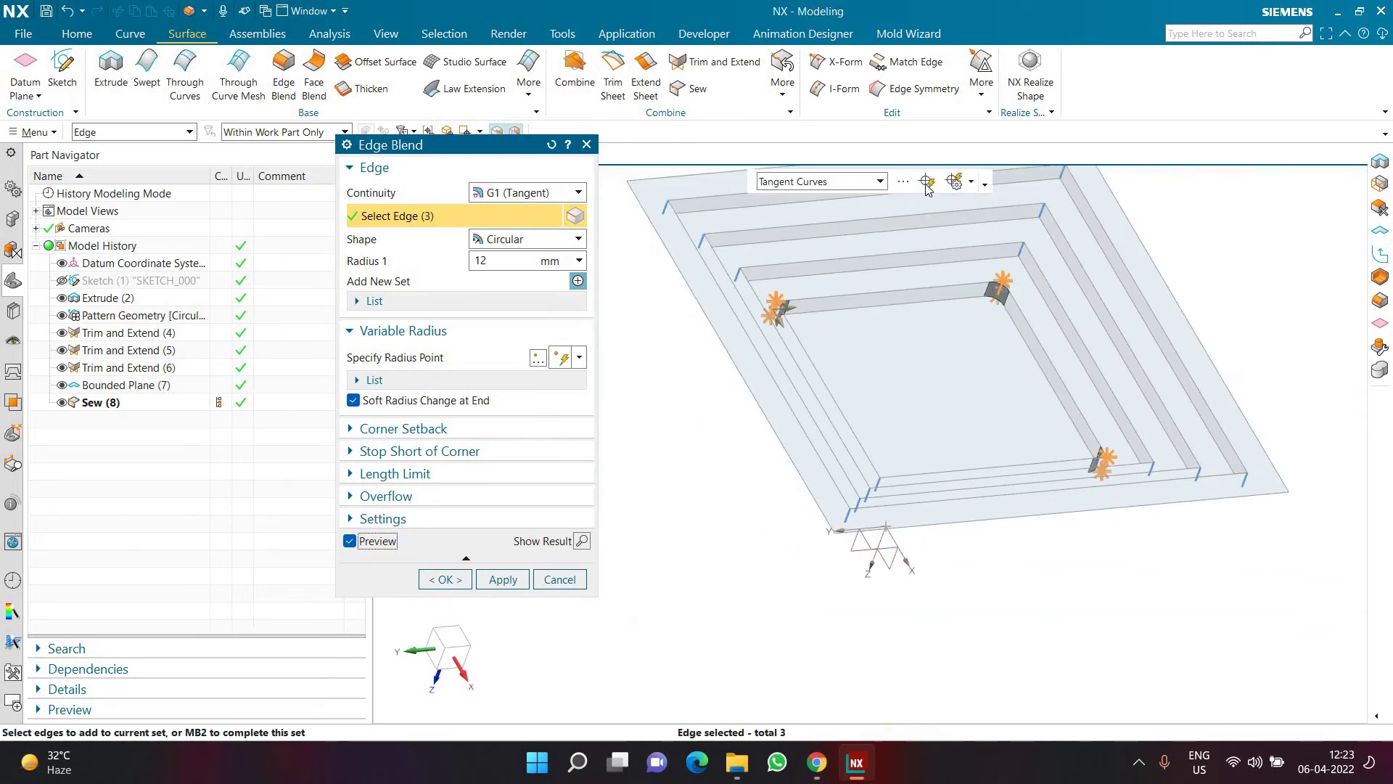
pyautogui.middleClick(876, 340)
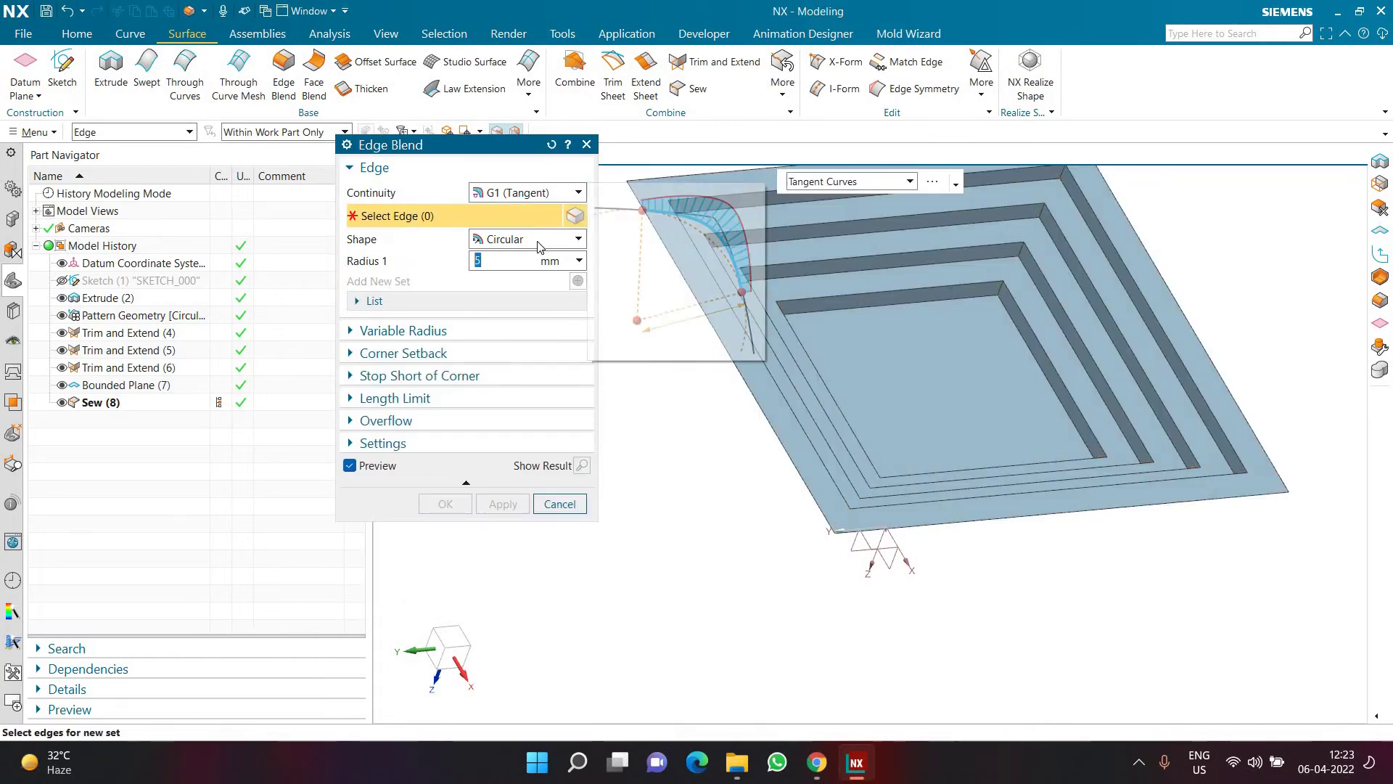
# - Select the four vertical corner edges around the bounded plane for the edge blend and set Radius 1 to 10 mm
pyautogui.moveTo(832, 350); pyautogui.dragTo(797, 302, button='middle')
pyautogui.scroll(3, 794, 298)
pyautogui.click(794, 298)
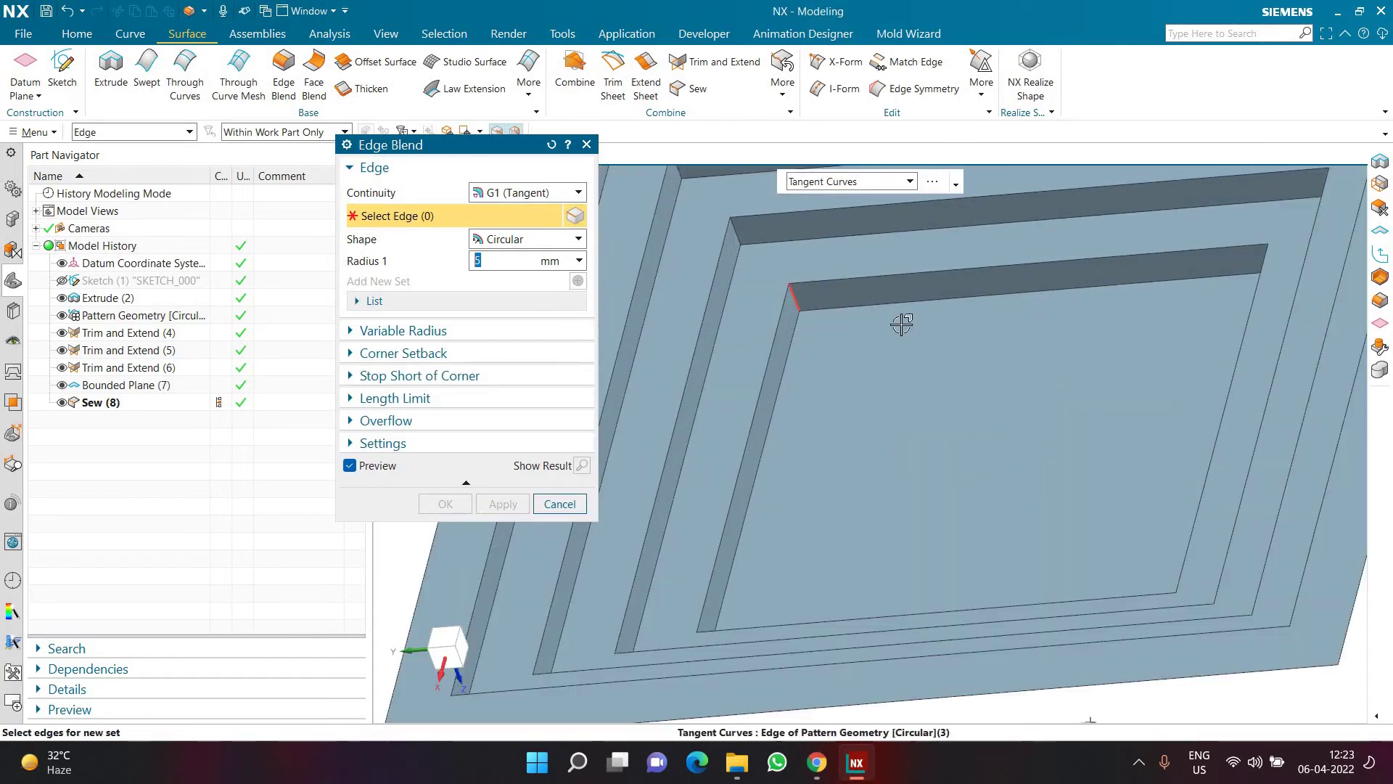
pyautogui.scroll(-2, 950, 361)
pyautogui.moveTo(1011, 368); pyautogui.dragTo(1079, 283, button='middle')
pyautogui.scroll(4, 1079, 283)
pyautogui.click(1079, 281)
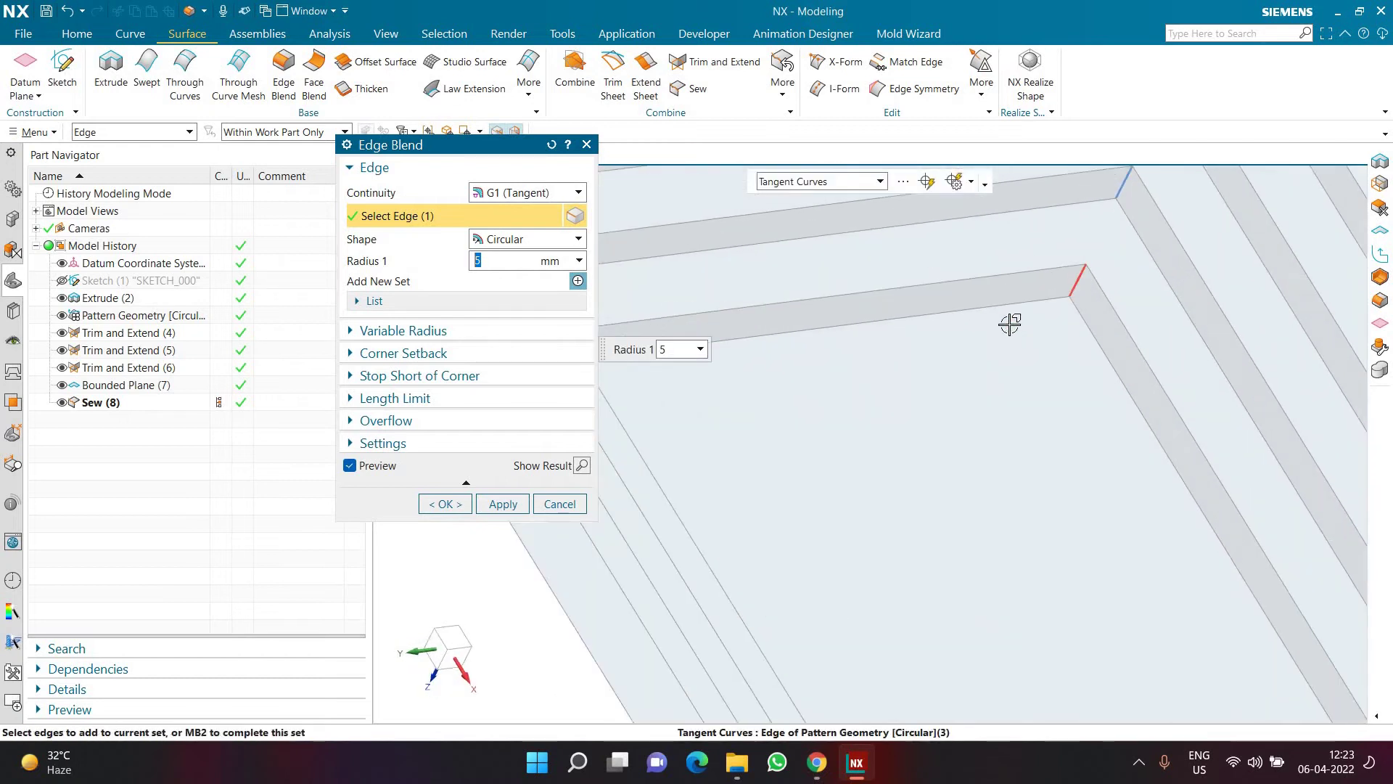
pyautogui.scroll(-3, 1012, 323)
pyautogui.scroll(3, 1272, 554)
pyautogui.click(1262, 553)
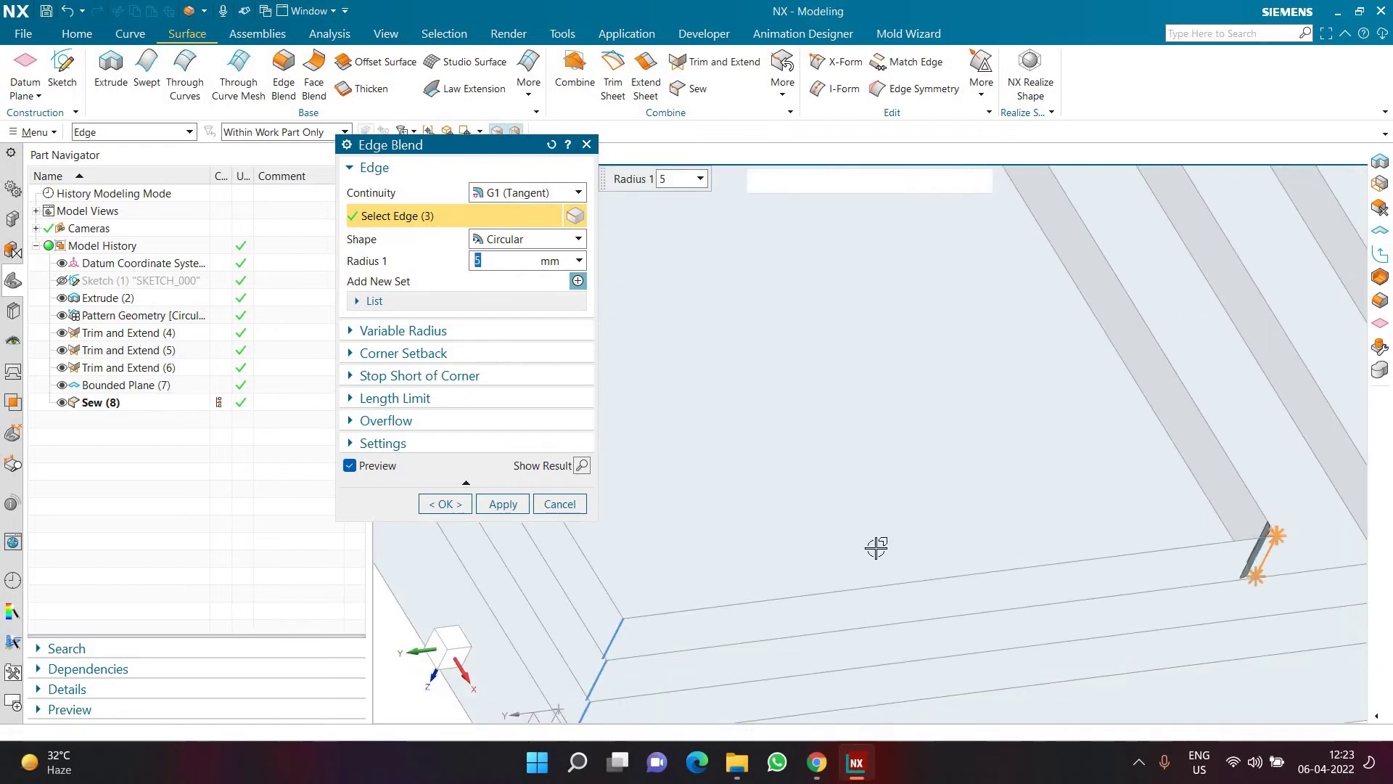
pyautogui.scroll(-3, 880, 566)
pyautogui.scroll(3, 882, 587)
pyautogui.click(915, 546)
pyautogui.scroll(-3, 914, 546)
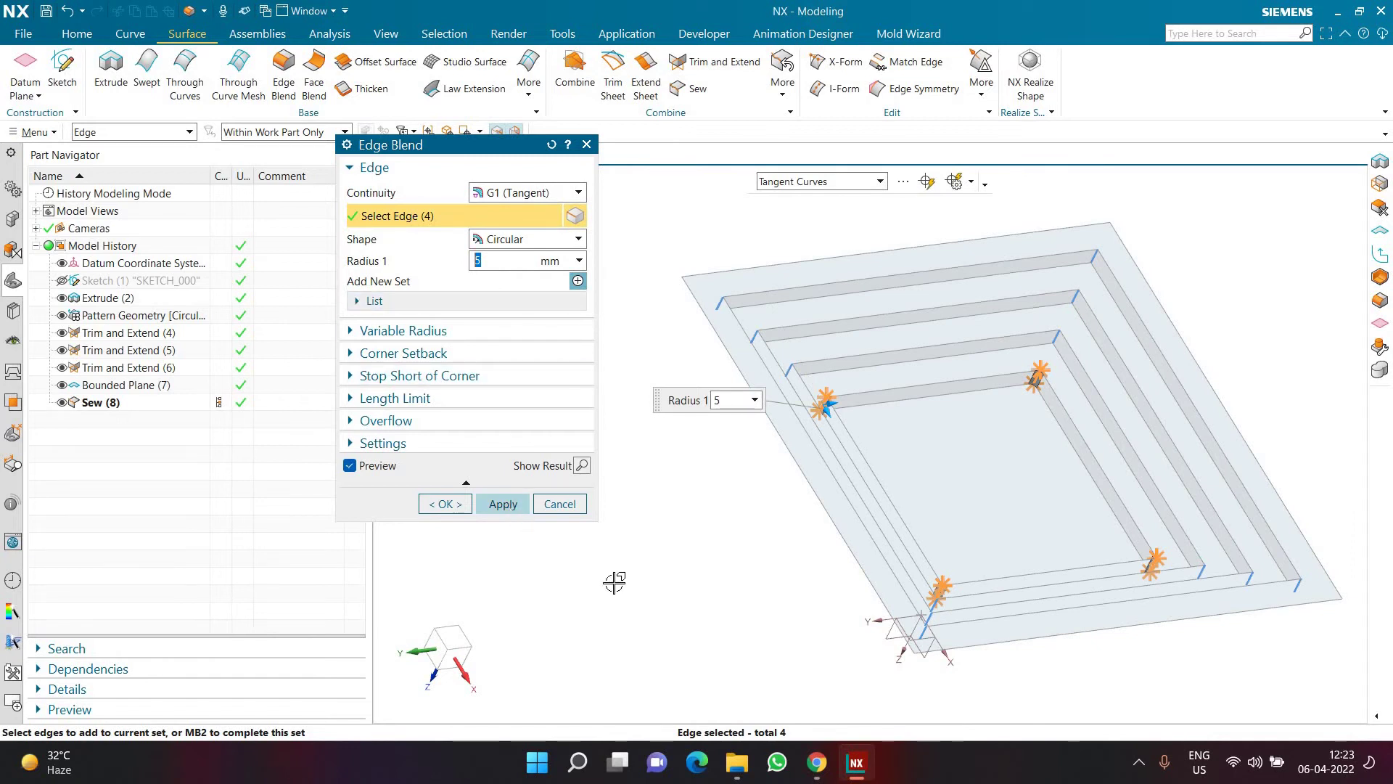
pyautogui.write('10')
pyautogui.press('Return')
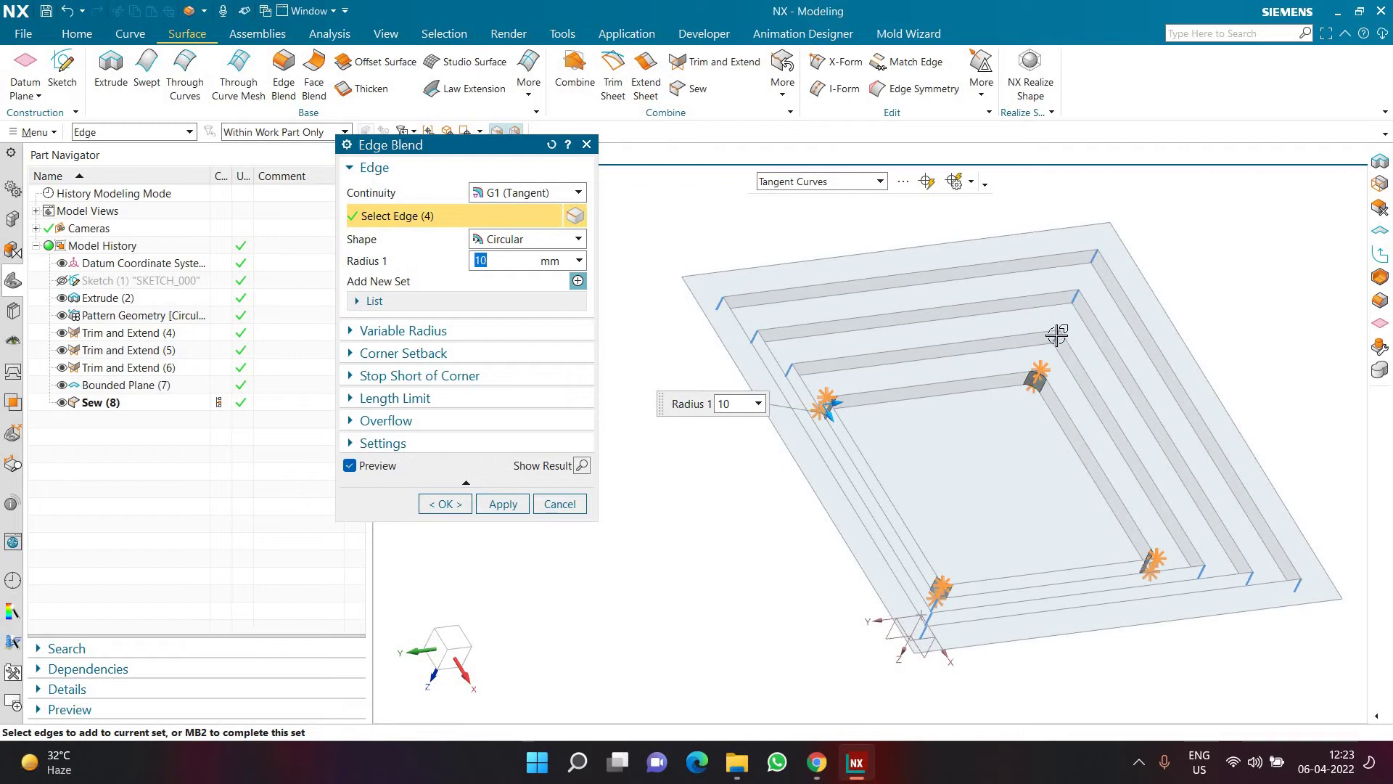
# - Add two vertical corner edges of the second step and one of the third step, counted from the bounded plane, to the blend
pyautogui.click(1057, 338)
pyautogui.scroll(2, 1212, 571)
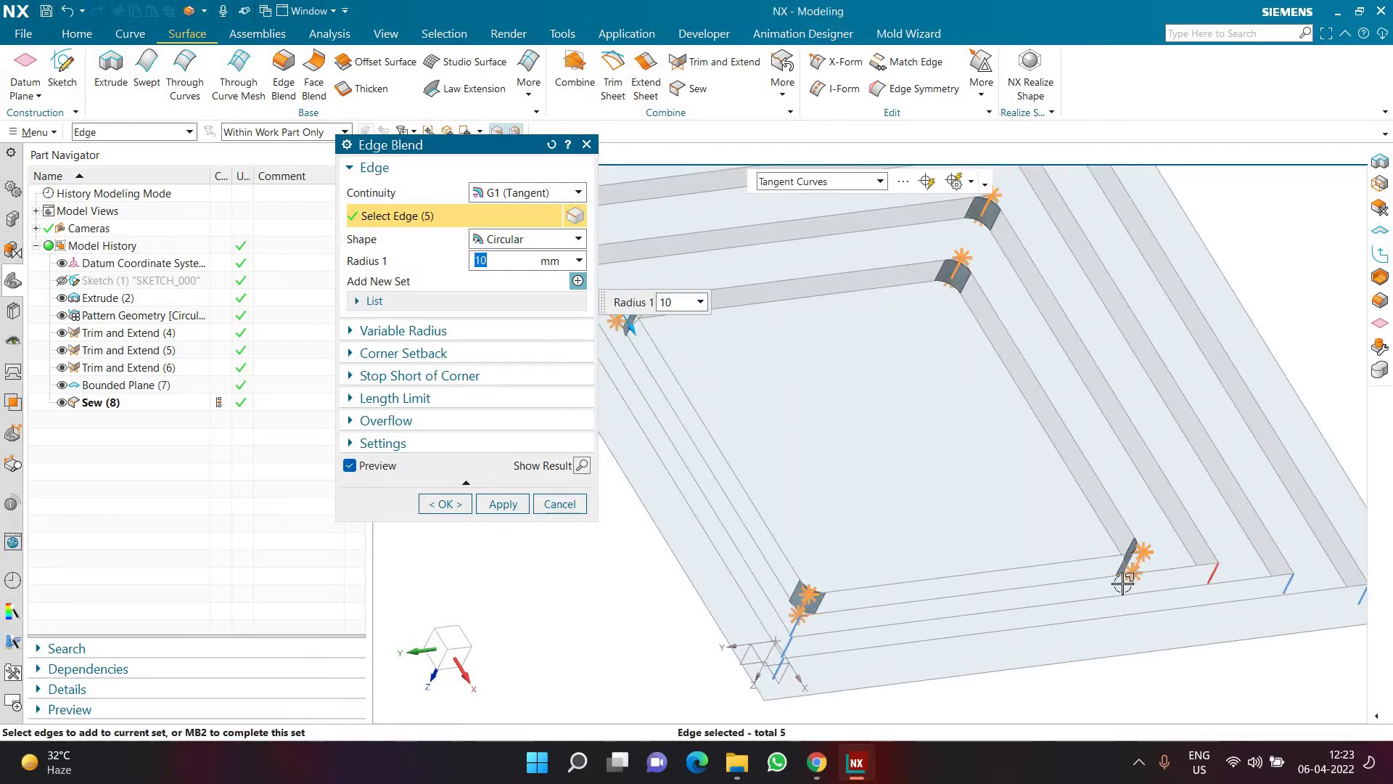
pyautogui.click(1197, 572)
pyautogui.scroll(-1, 1196, 571)
pyautogui.scroll(2, 1044, 214)
pyautogui.click(1051, 227)
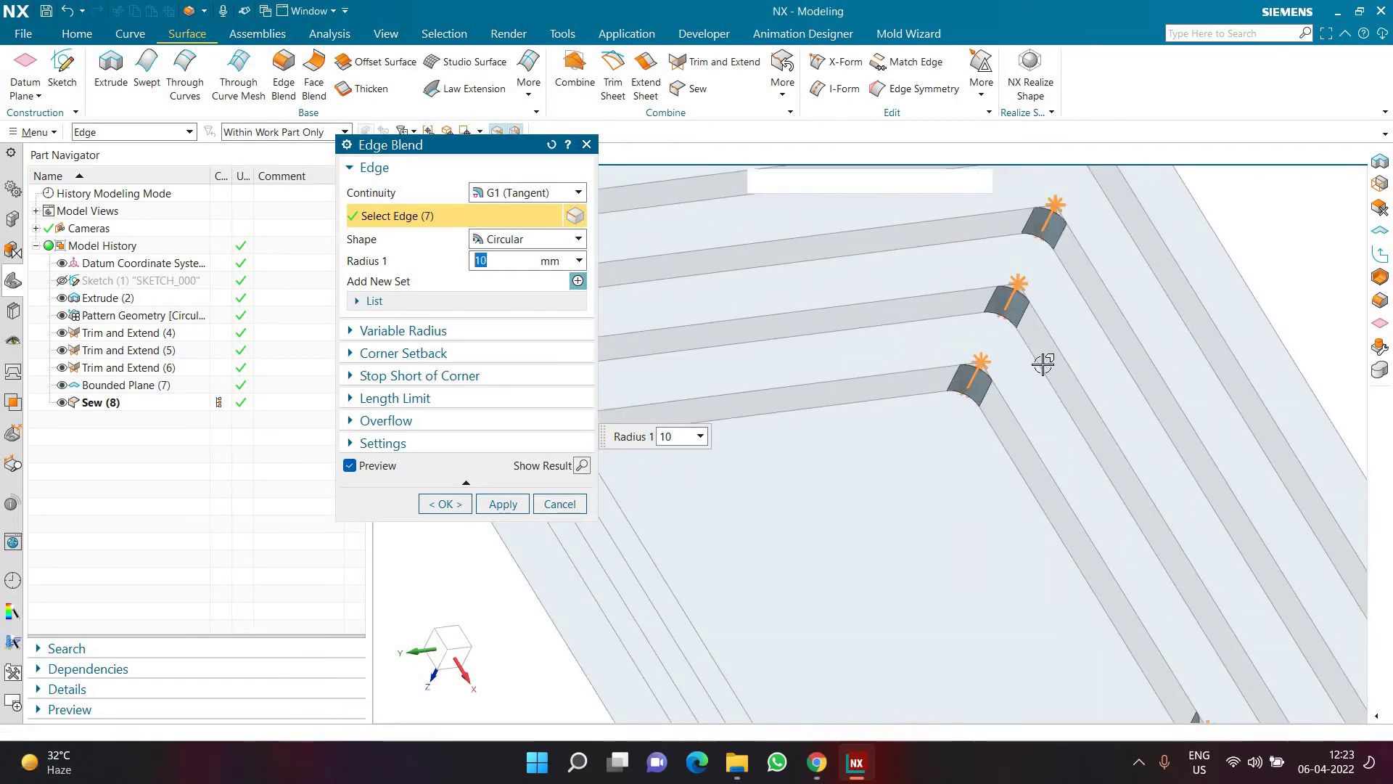
pyautogui.scroll(-2, 1045, 364)
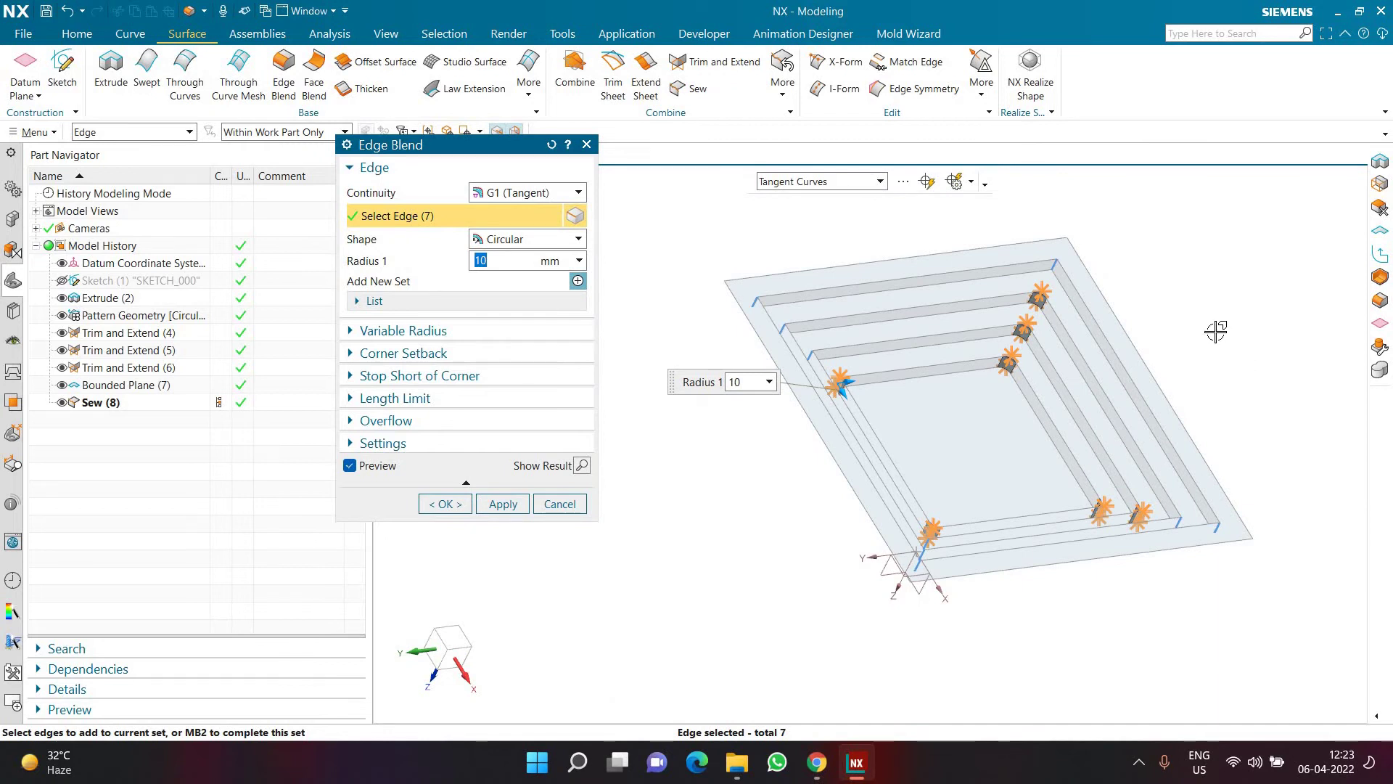
# - Box-select the remaining vertical corner edges at all four staircase corners in plan view, adding them to the 10 mm blend
pyautogui.moveTo(1187, 328); pyautogui.dragTo(1175, 433, button='middle')
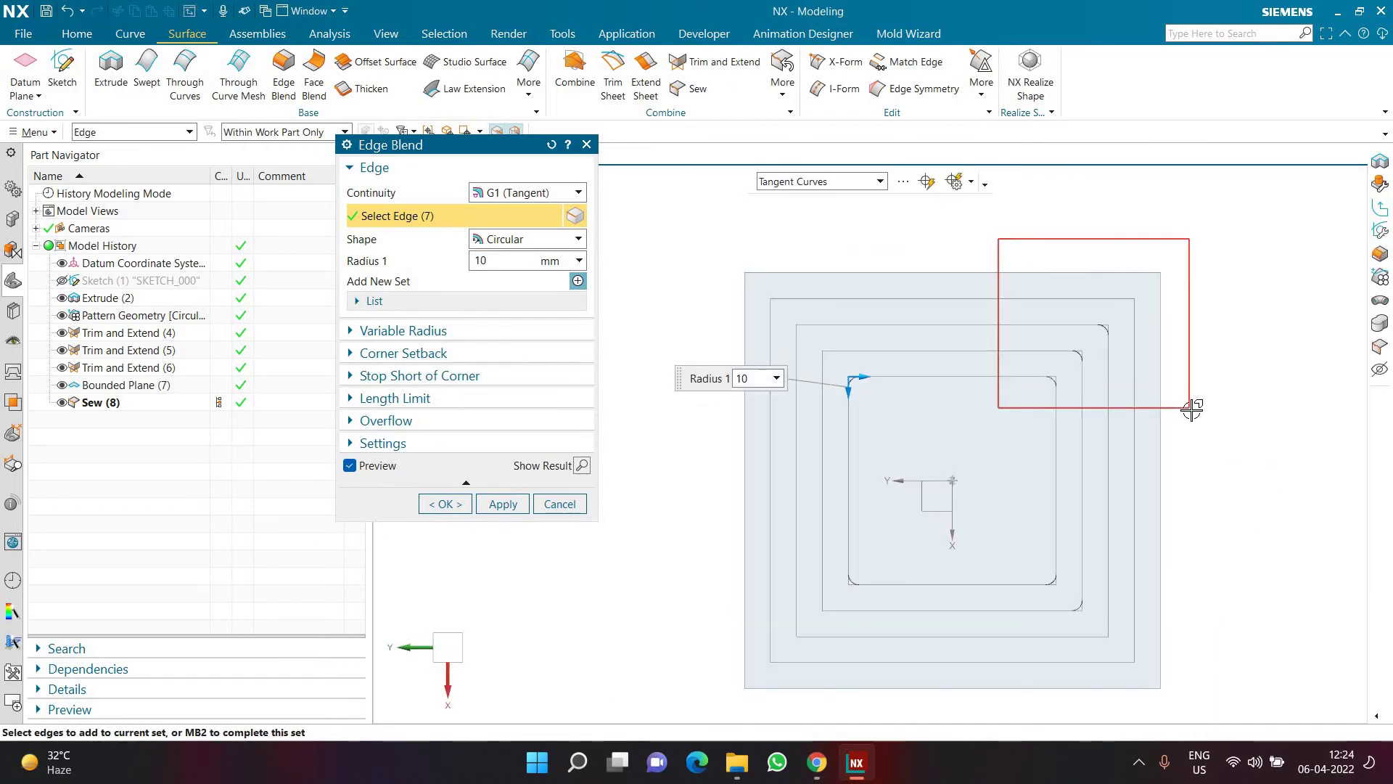
pyautogui.moveTo(1191, 410); pyautogui.dragTo(1192, 407)
pyautogui.scroll(-2, 1191, 401)
pyautogui.scroll(1, 1010, 413)
pyautogui.moveTo(856, 278); pyautogui.dragTo(991, 407)
pyautogui.scroll(3, 866, 426)
pyautogui.moveTo(1097, 642); pyautogui.dragTo(763, 432)
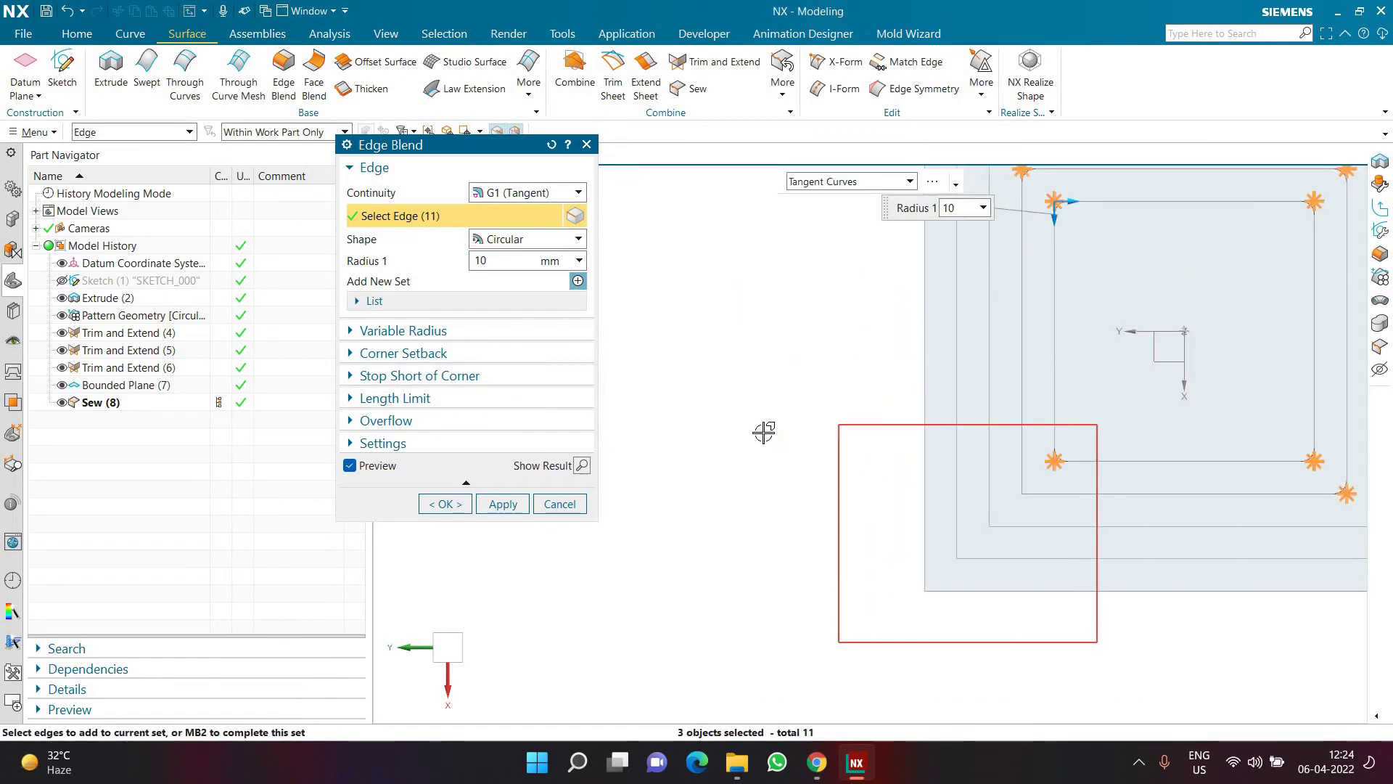
pyautogui.scroll(-1, 764, 432)
pyautogui.moveTo(1166, 428); pyautogui.dragTo(1339, 611)
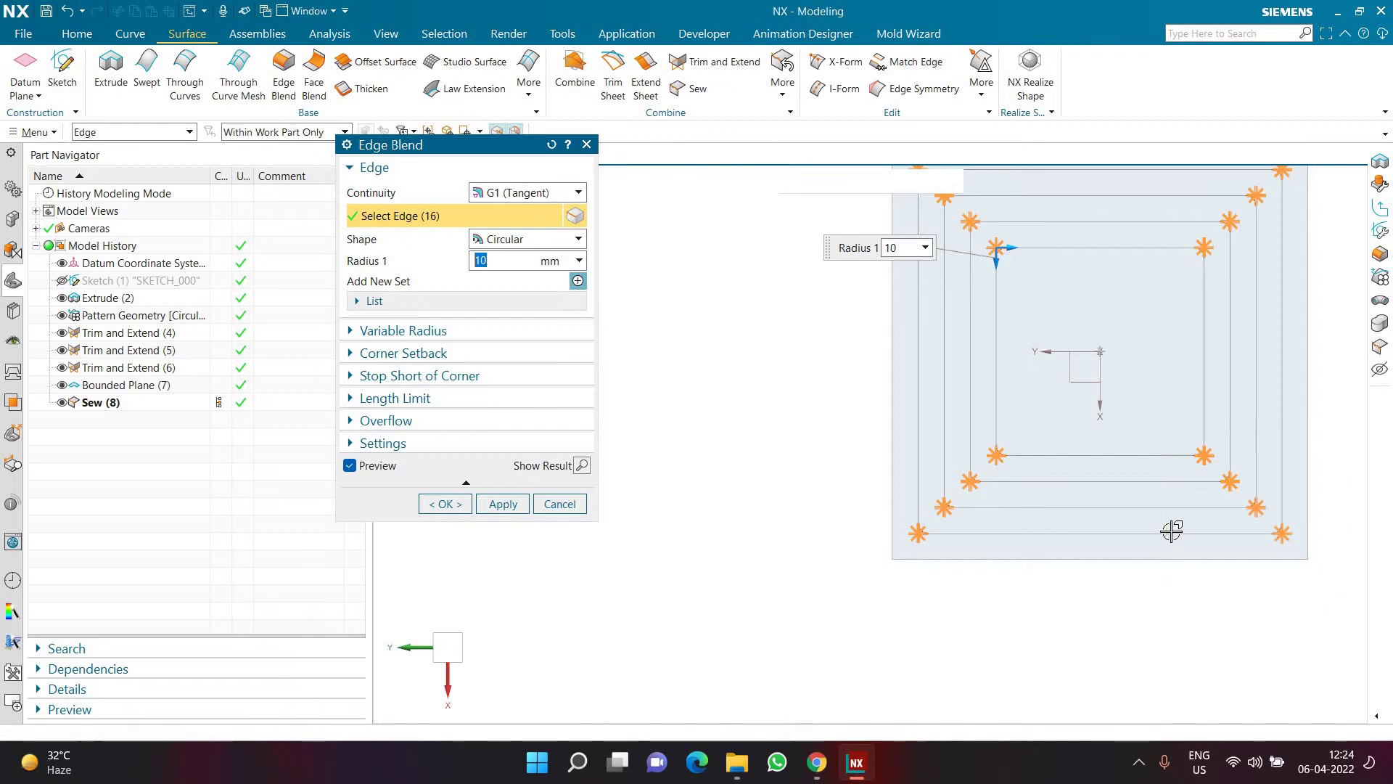
pyautogui.moveTo(1172, 532); pyautogui.dragTo(1247, 324, button='middle')
pyautogui.scroll(4, 1213, 377)
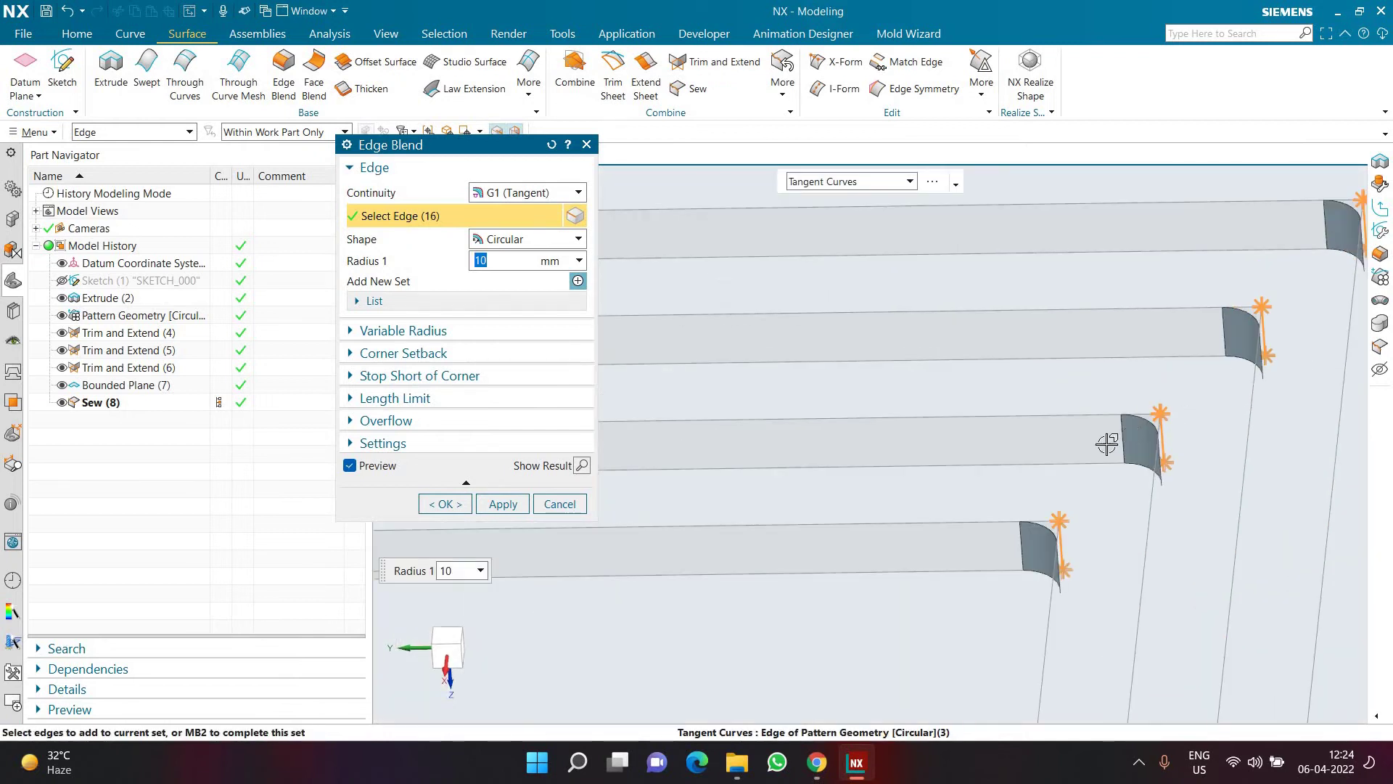
# - Apply the 10 mm edge blend to the vertical corner edges of the whole staircase
pyautogui.scroll(-6, 1106, 444)
pyautogui.scroll(3, 905, 522)
pyautogui.scroll(-2, 1049, 466)
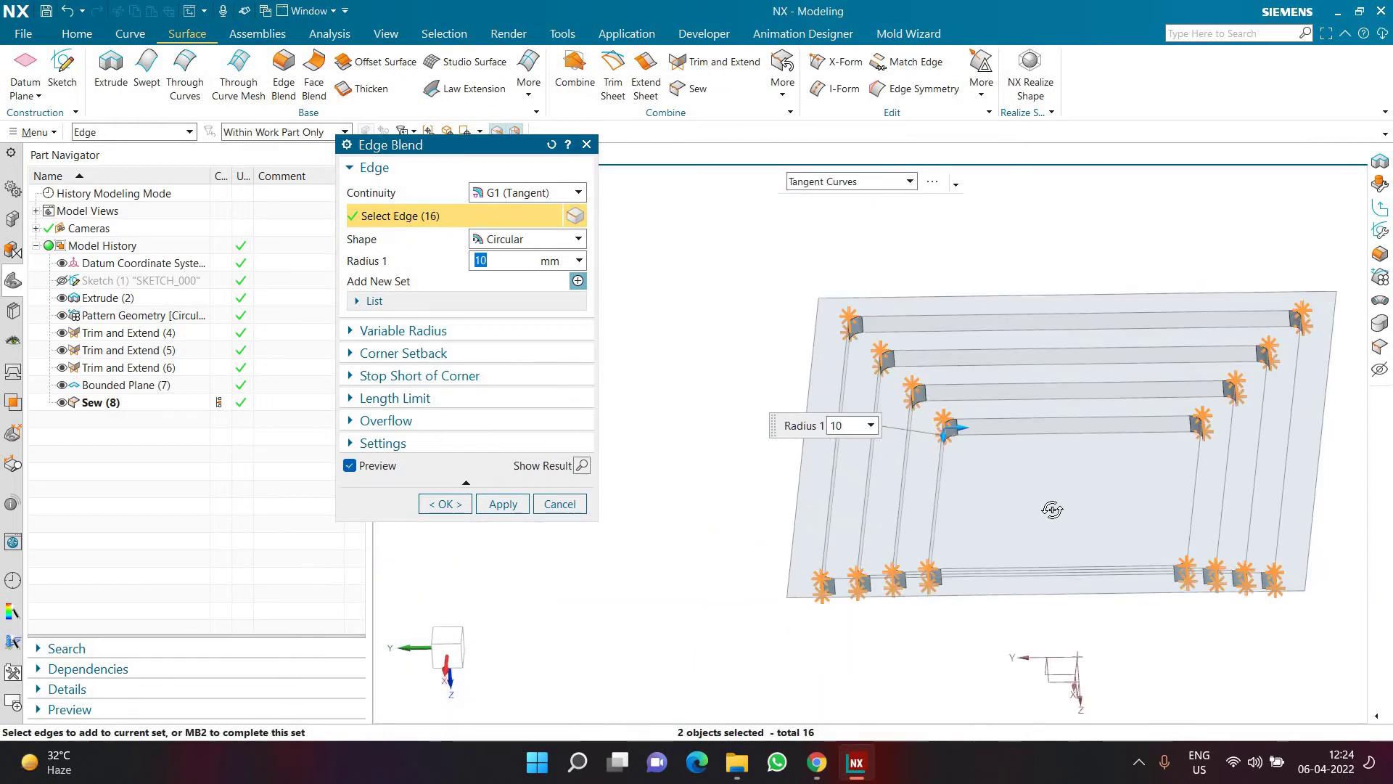
pyautogui.moveTo(1052, 510); pyautogui.dragTo(545, 519, button='middle')
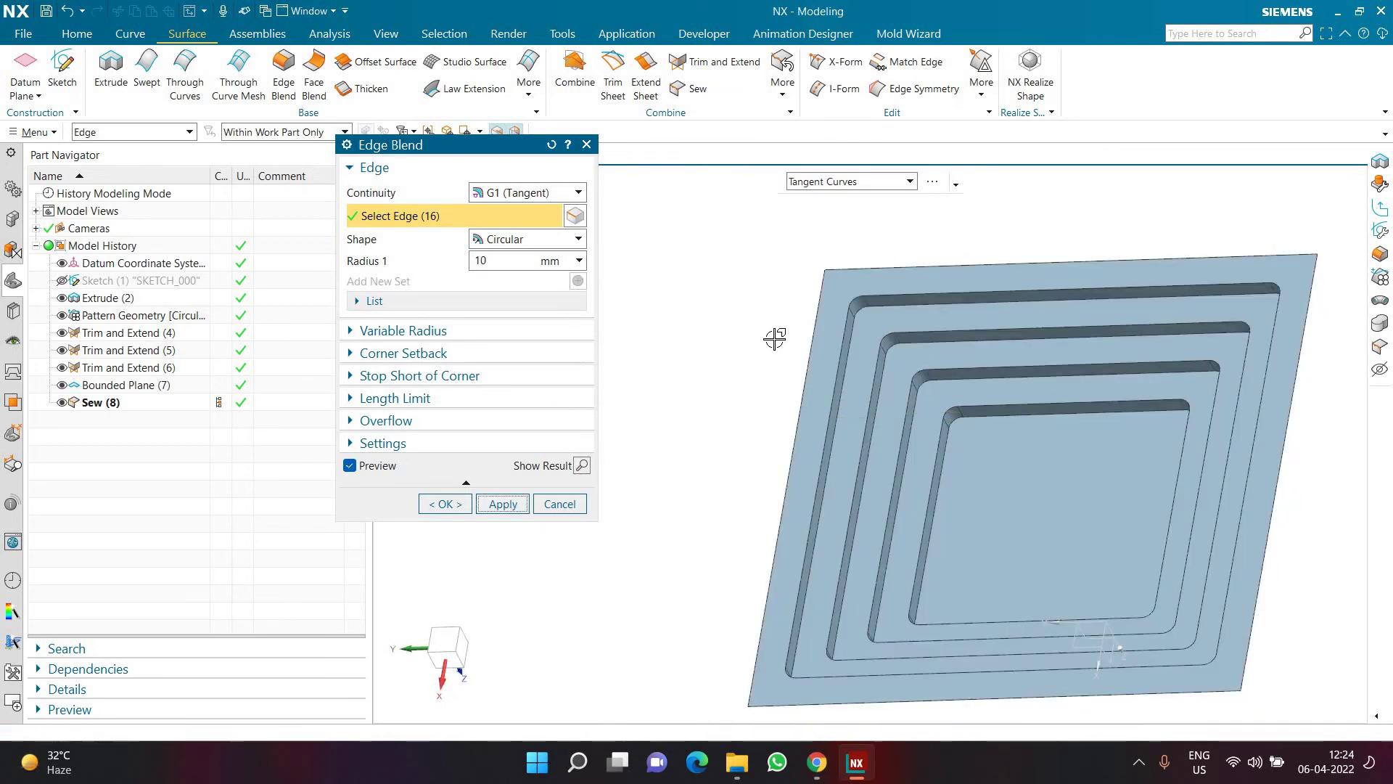
pyautogui.moveTo(771, 348)
pyautogui.mouseDown(button='middle')
pyautogui.moveTo(780, 389)
pyautogui.moveTo(773, 371)
pyautogui.mouseUp(button='middle')
pyautogui.scroll(3, 771, 376)
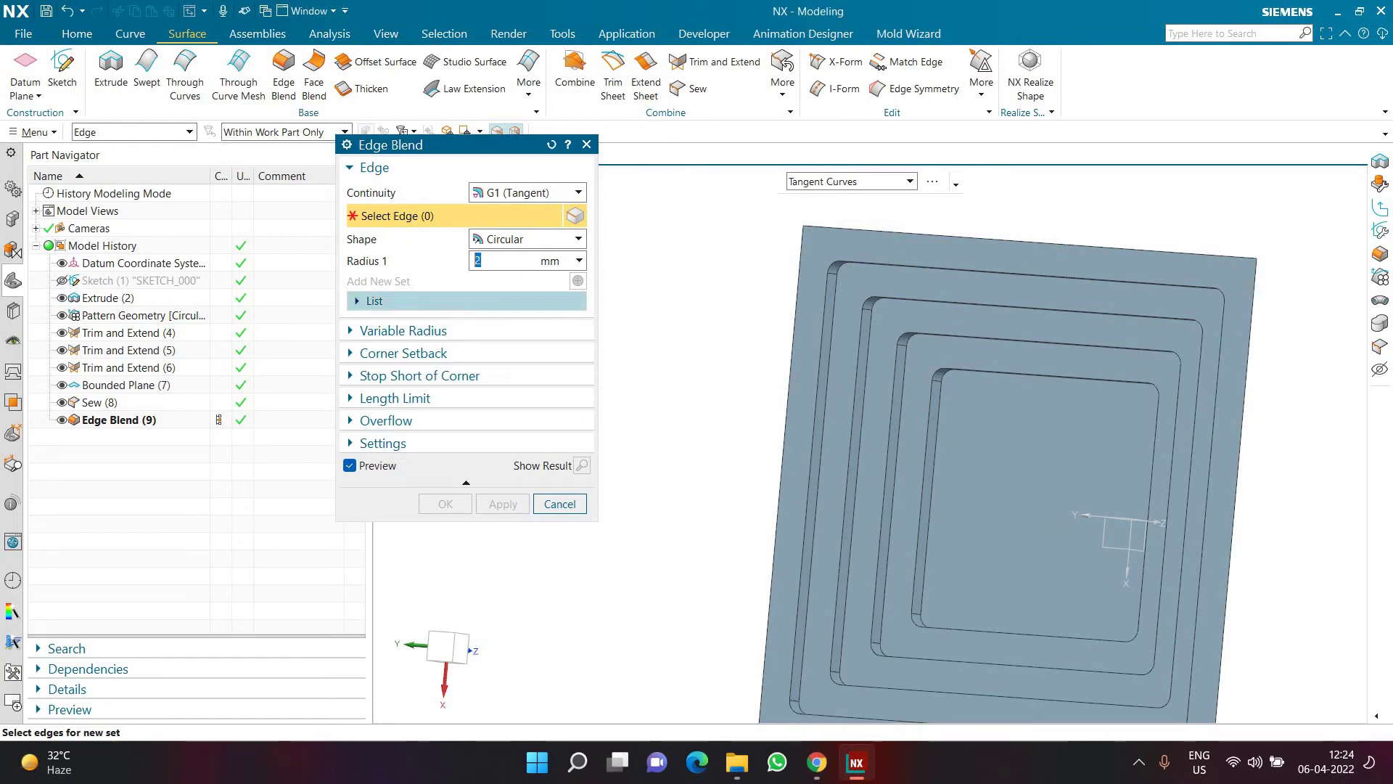
# - Box-select all edges of the four stair steps in a side view for a second edge blend
pyautogui.scroll(-3, 824, 404)
pyautogui.moveTo(824, 404); pyautogui.dragTo(816, 305, button='middle')
pyautogui.press('F8')
pyautogui.moveTo(787, 320); pyautogui.dragTo(1145, 480)
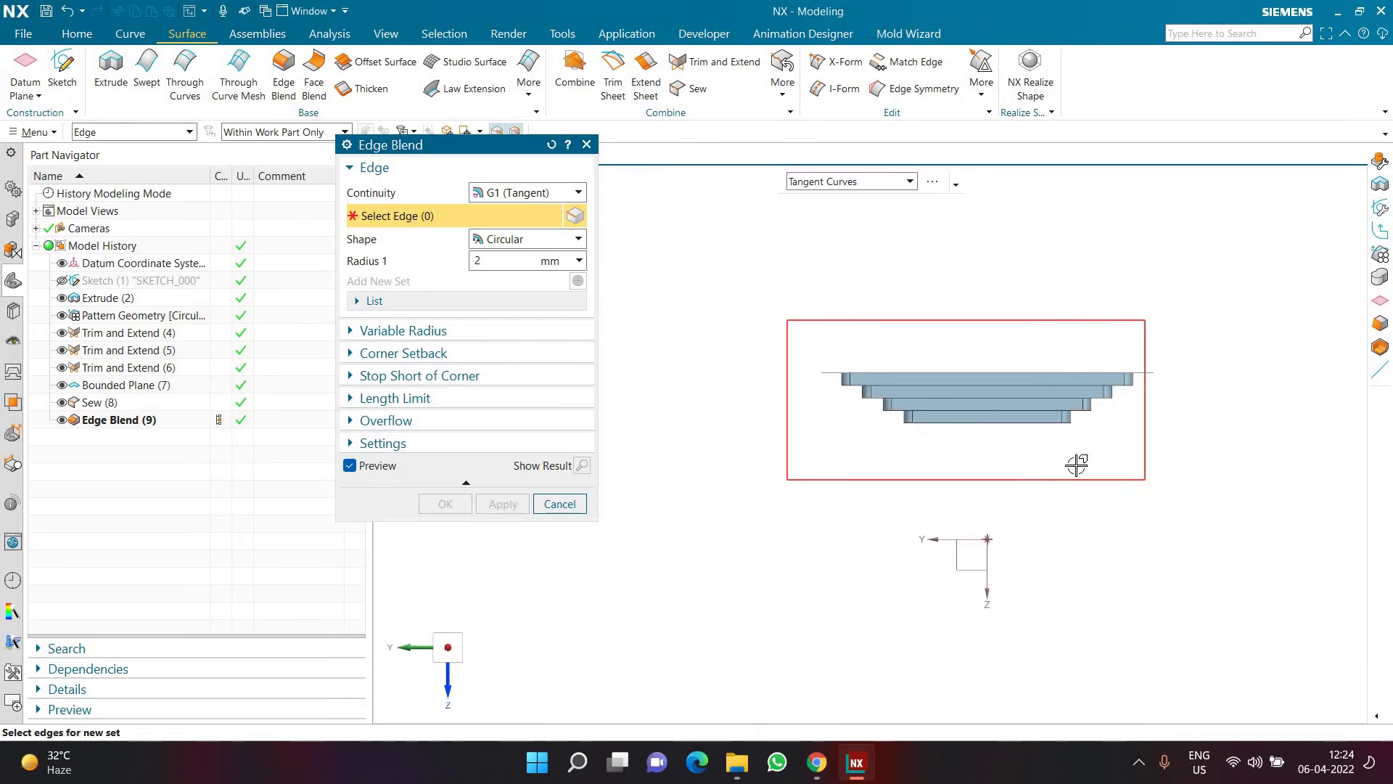
pyautogui.scroll(3, 1069, 410)
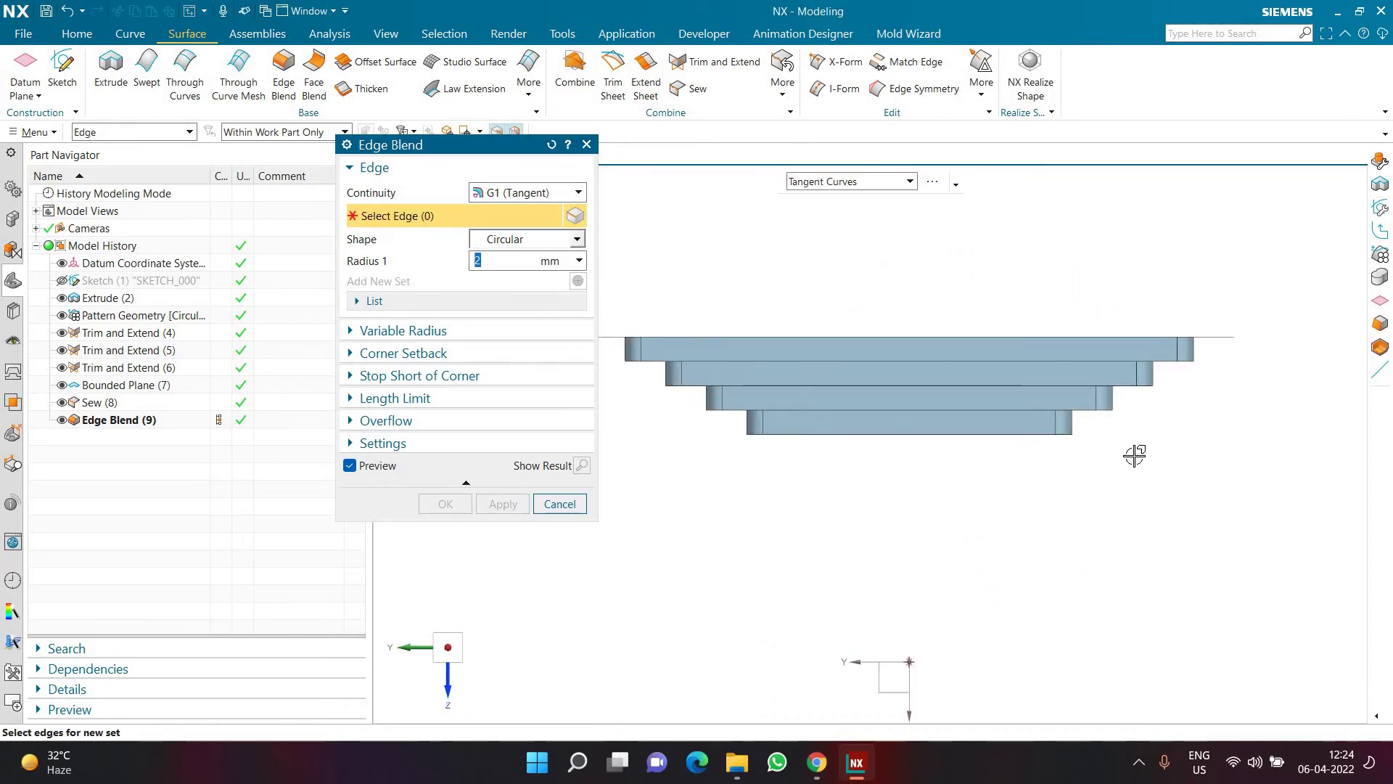
pyautogui.moveTo(614, 305); pyautogui.dragTo(1156, 464)
pyautogui.moveTo(948, 308); pyautogui.dragTo(929, 331, button='middle')
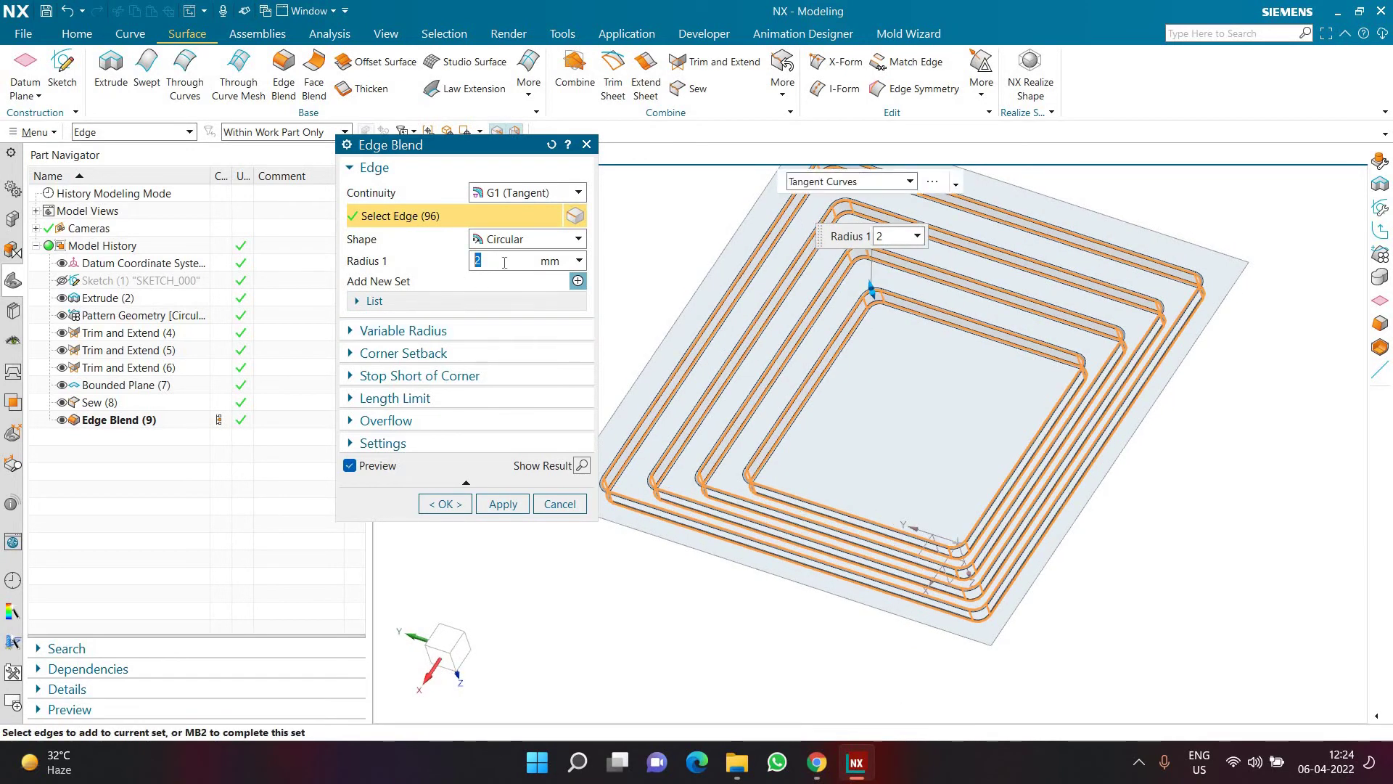
# - Set Radius 1 to 4 mm and create the blend along the selected step edges
pyautogui.press('Return')
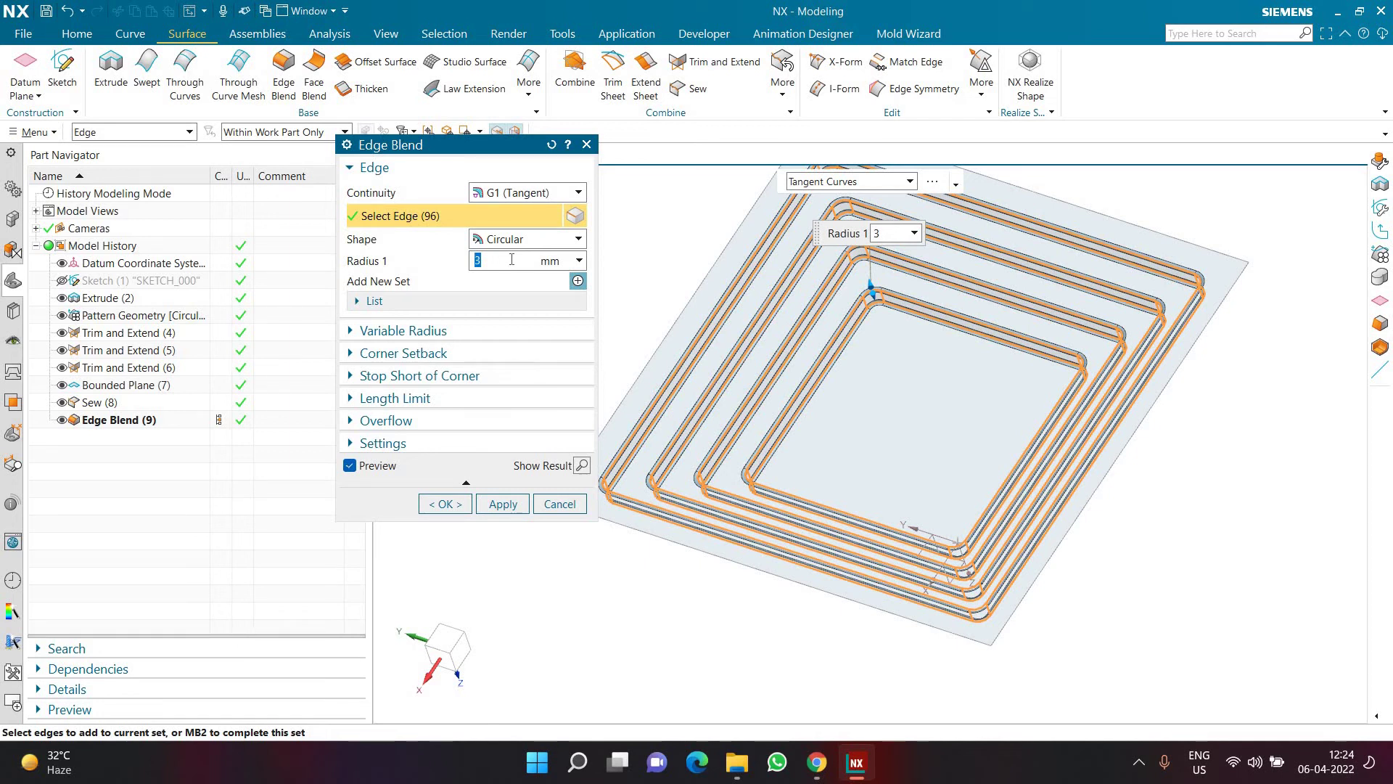
pyautogui.write('4')
pyautogui.press('Return')
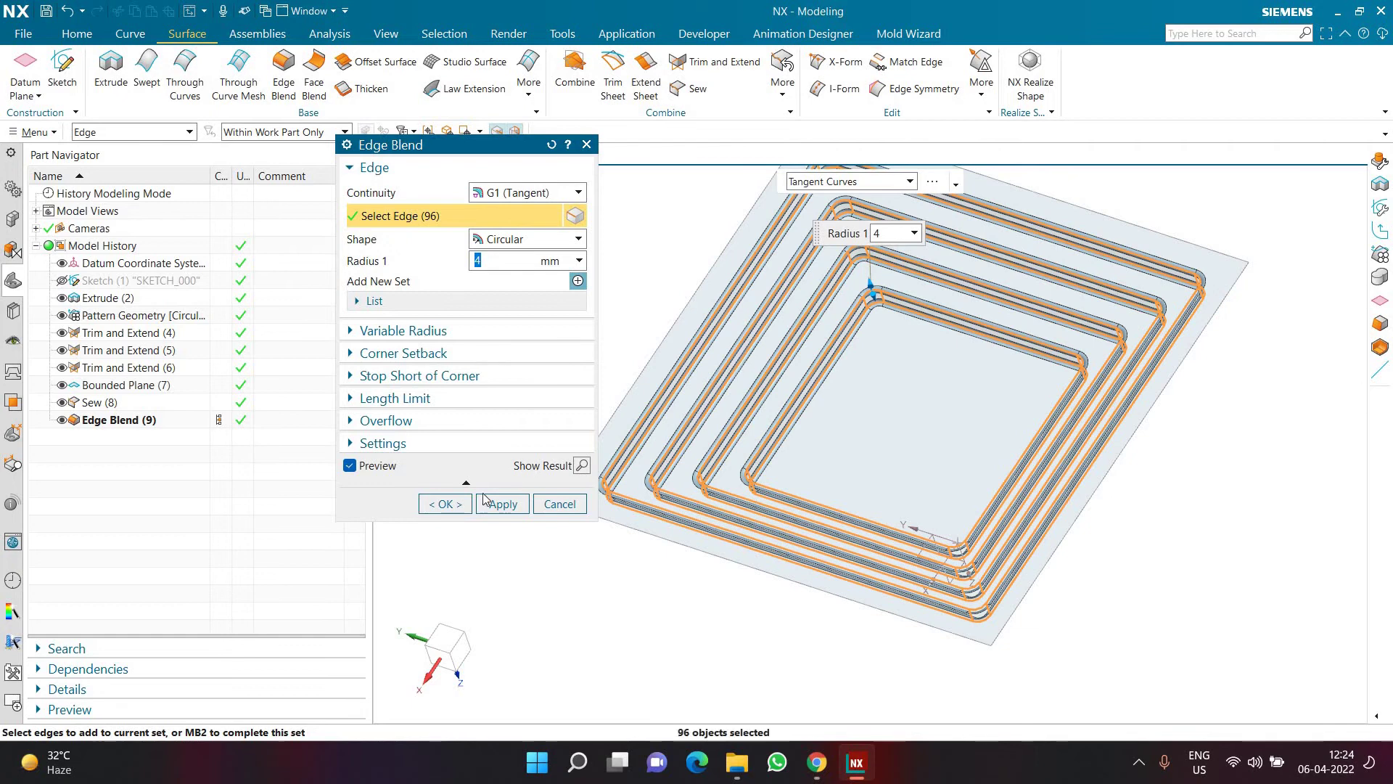
pyautogui.click(445, 504)
pyautogui.moveTo(781, 417); pyautogui.dragTo(465, 218, button='middle')
# - Pattern the blended staircase sheet body with a circular Pattern Geometry about the datum Y axis, count 4 over a 360° span
pyautogui.click(77, 33)
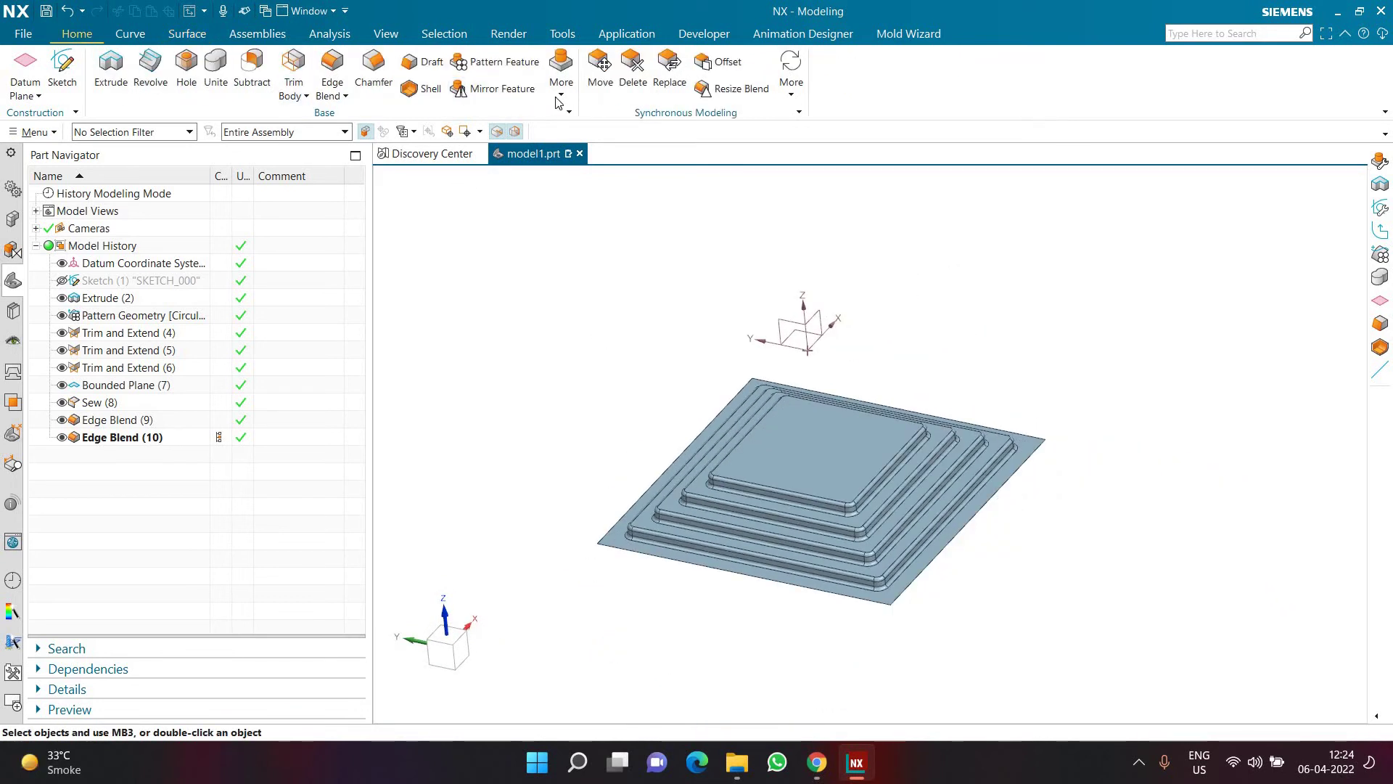
pyautogui.click(561, 73)
pyautogui.click(615, 314)
pyautogui.click(903, 436)
pyautogui.click(443, 347)
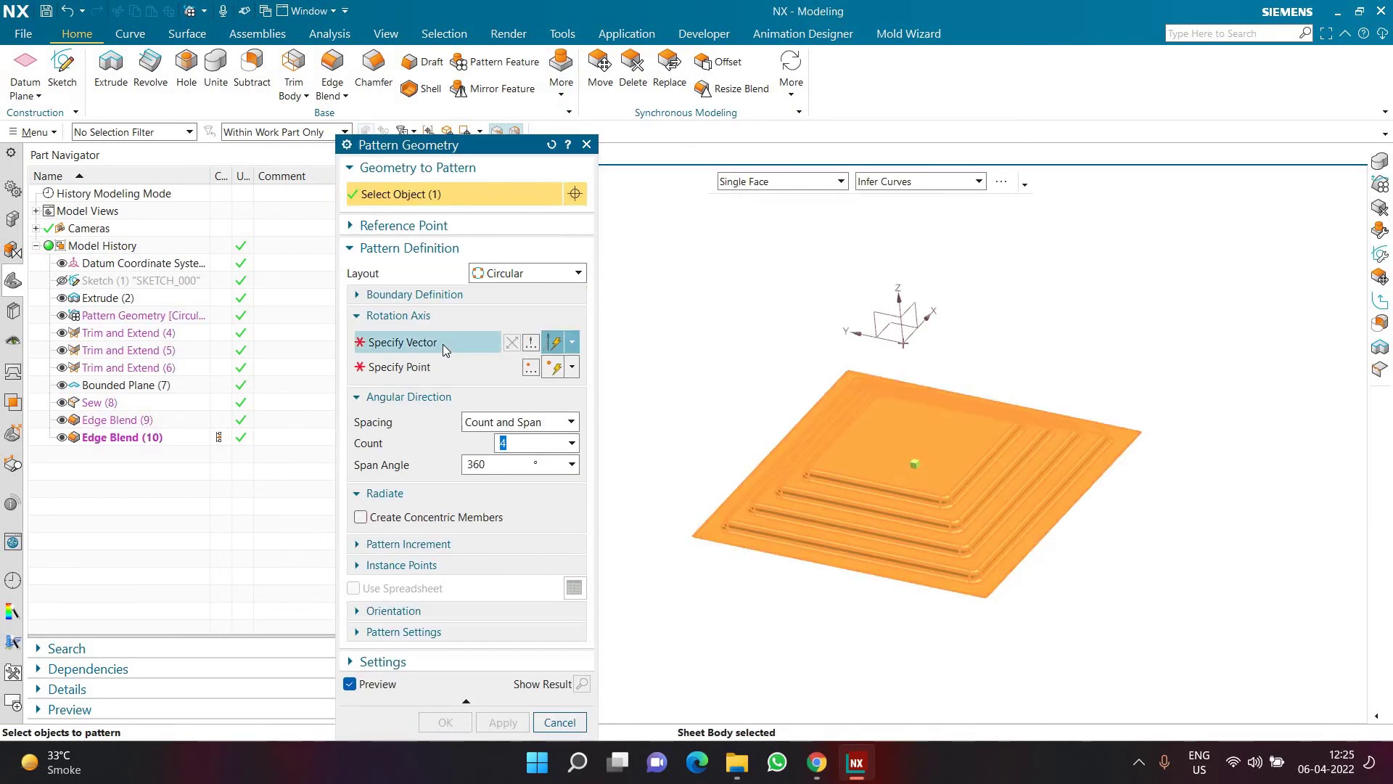
pyautogui.click(814, 332)
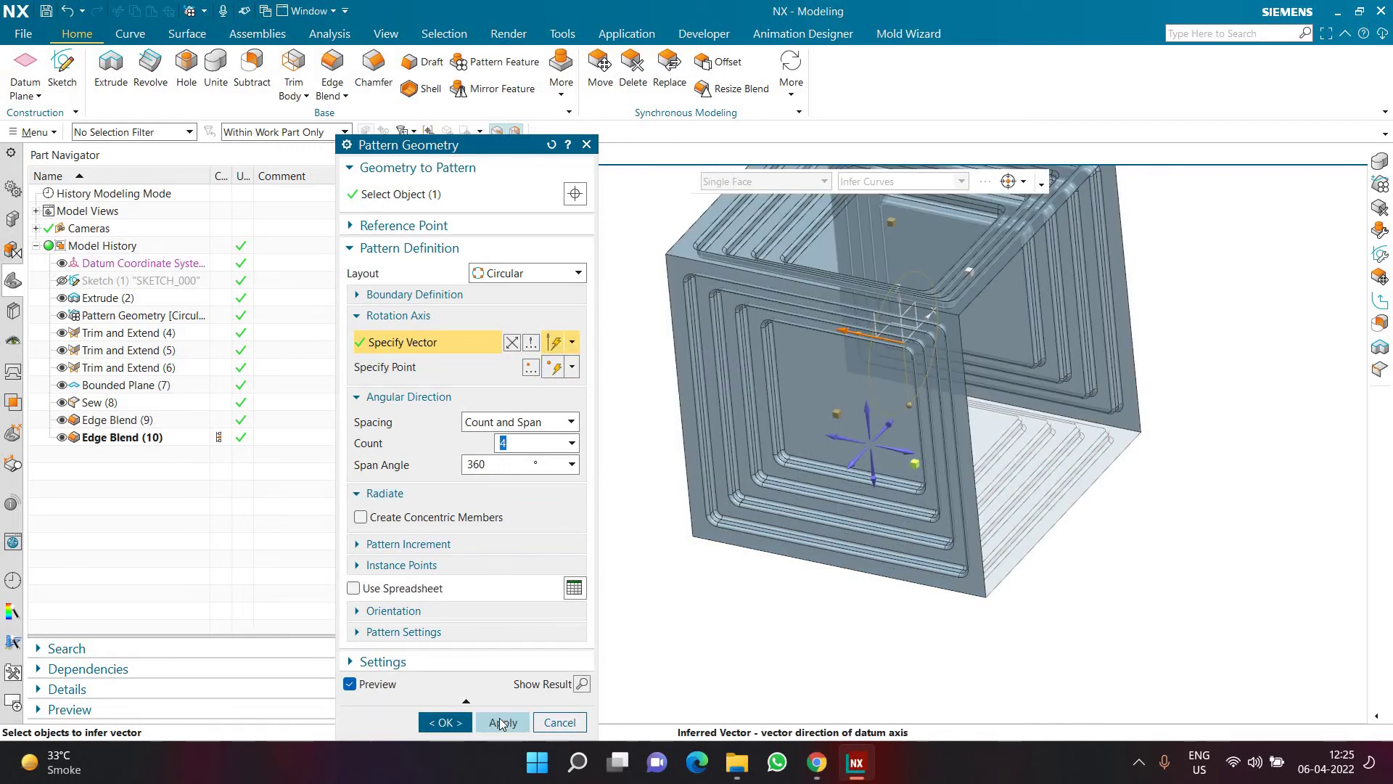
pyautogui.click(461, 722)
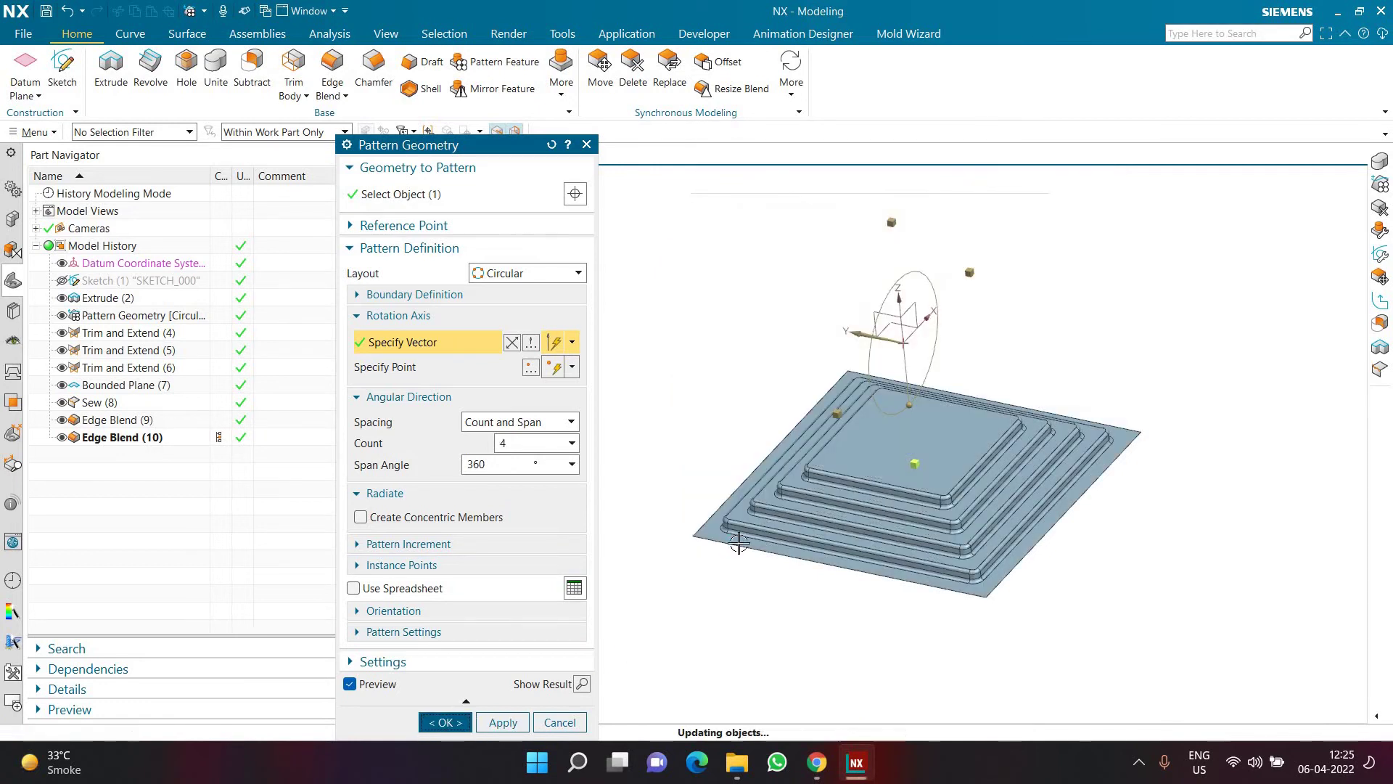
pyautogui.moveTo(707, 495); pyautogui.dragTo(798, 443, button='middle')
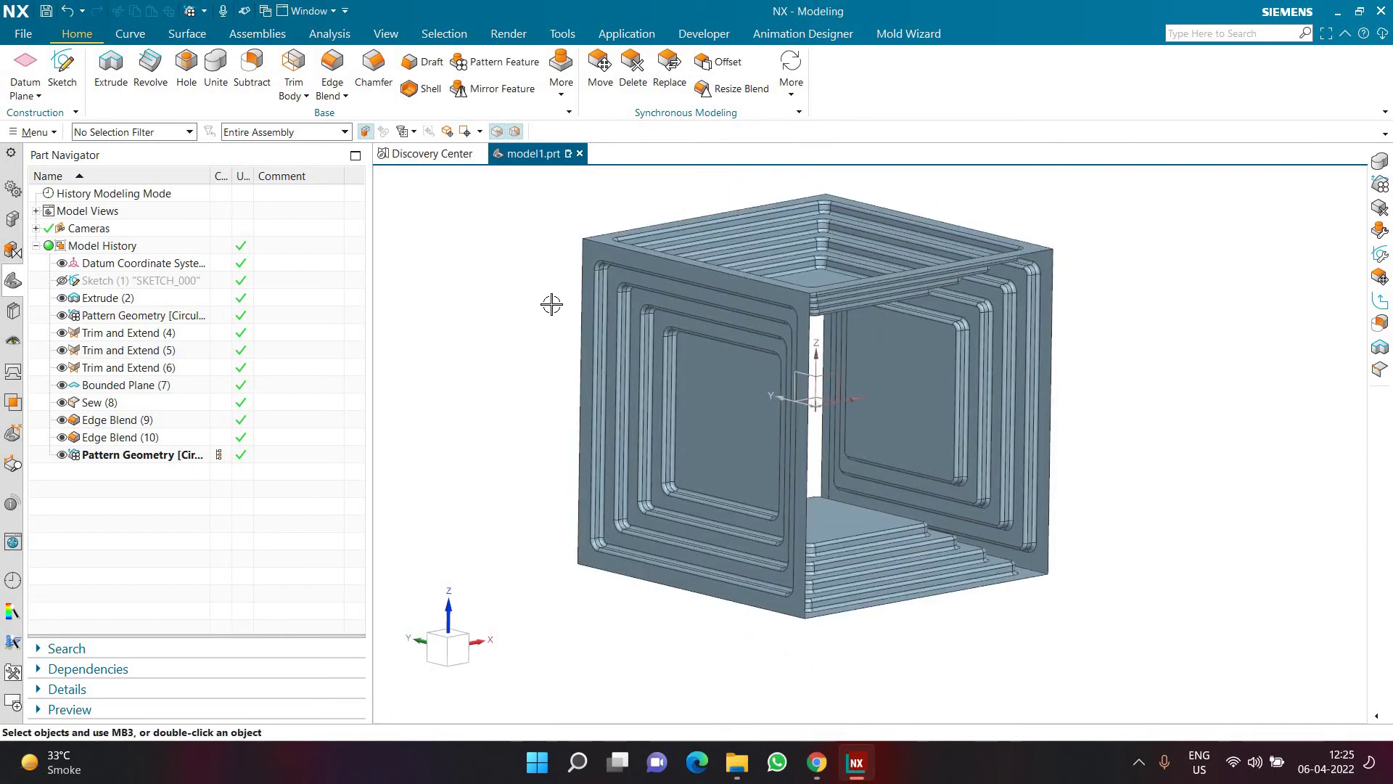
# - Select the two opposite vertical staircase bodies for Move Object and choose Angle as the motion
pyautogui.click(564, 86)
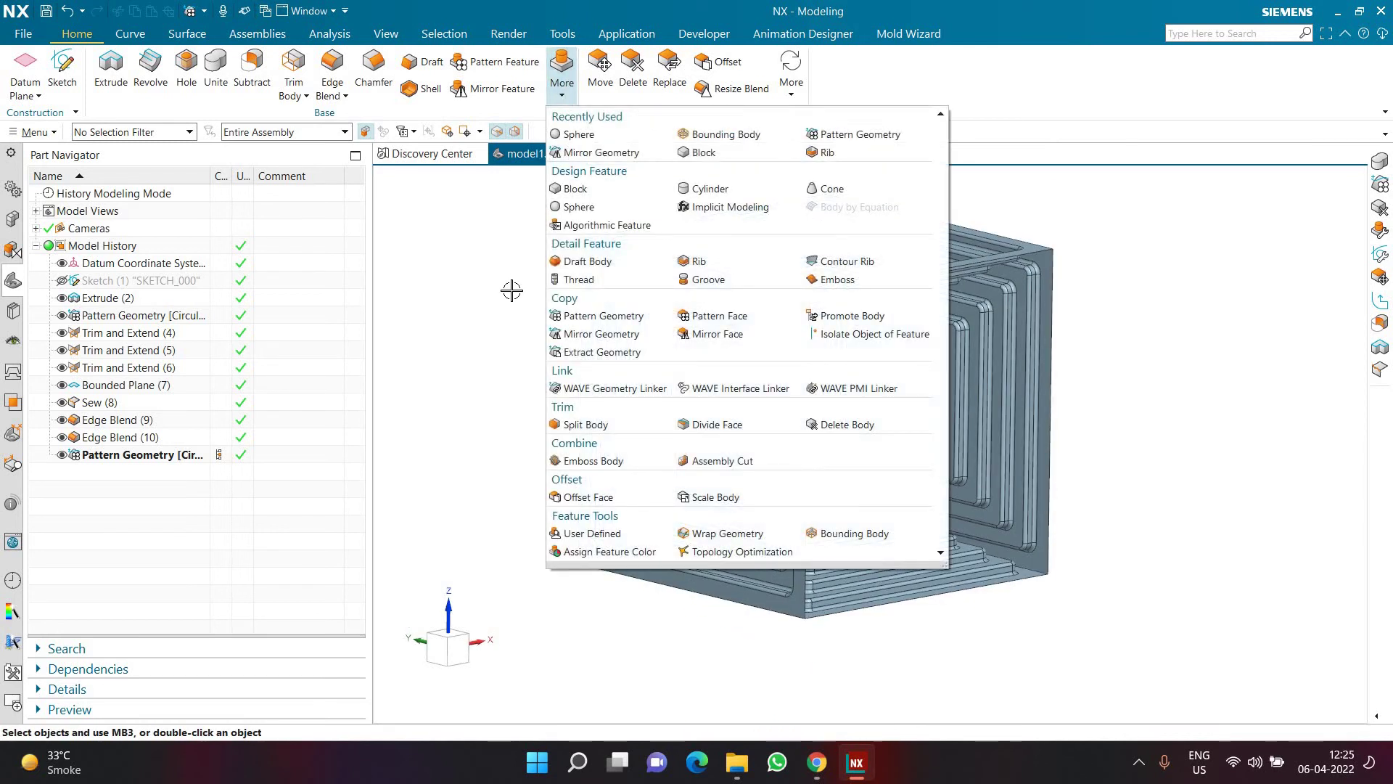
pyautogui.click(506, 300)
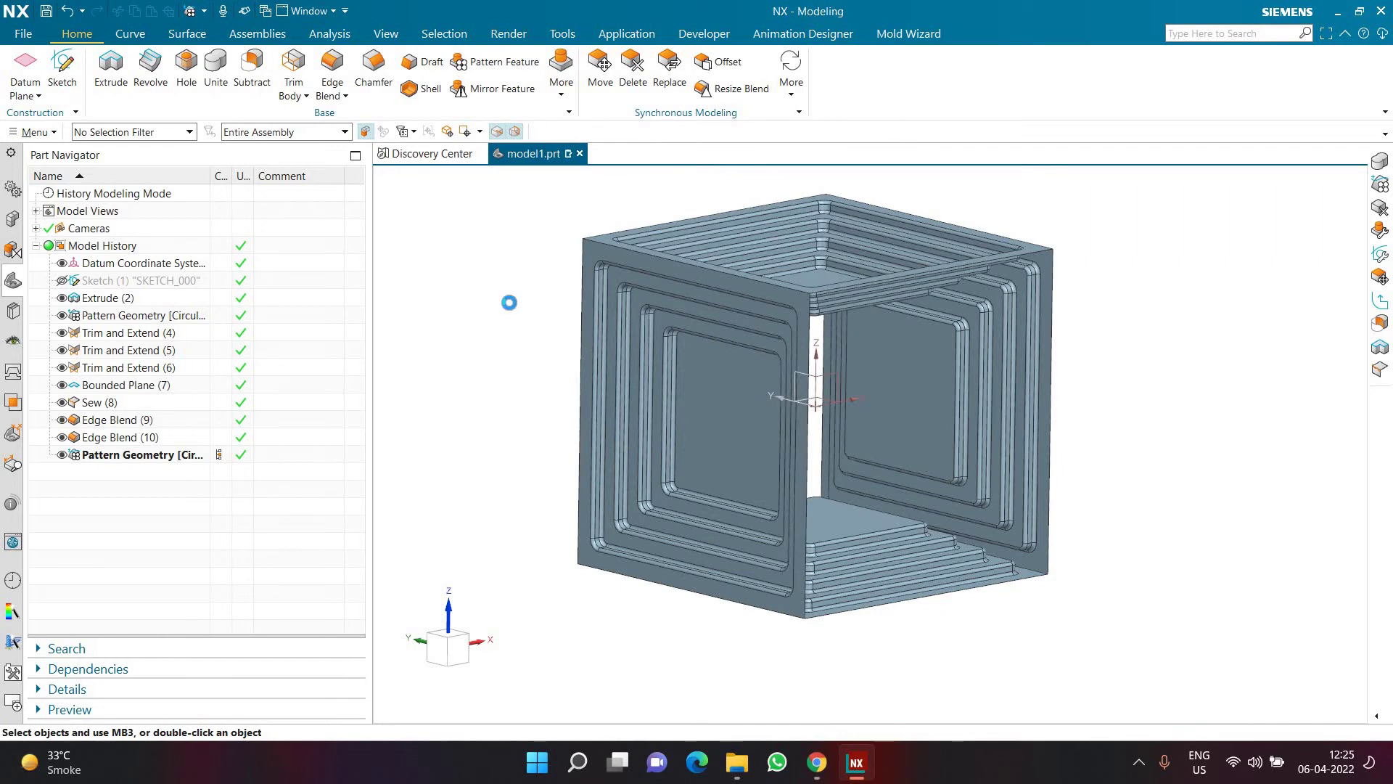
pyautogui.hotkey('ctrl', 't')
pyautogui.moveTo(440, 147); pyautogui.dragTo(398, 238)
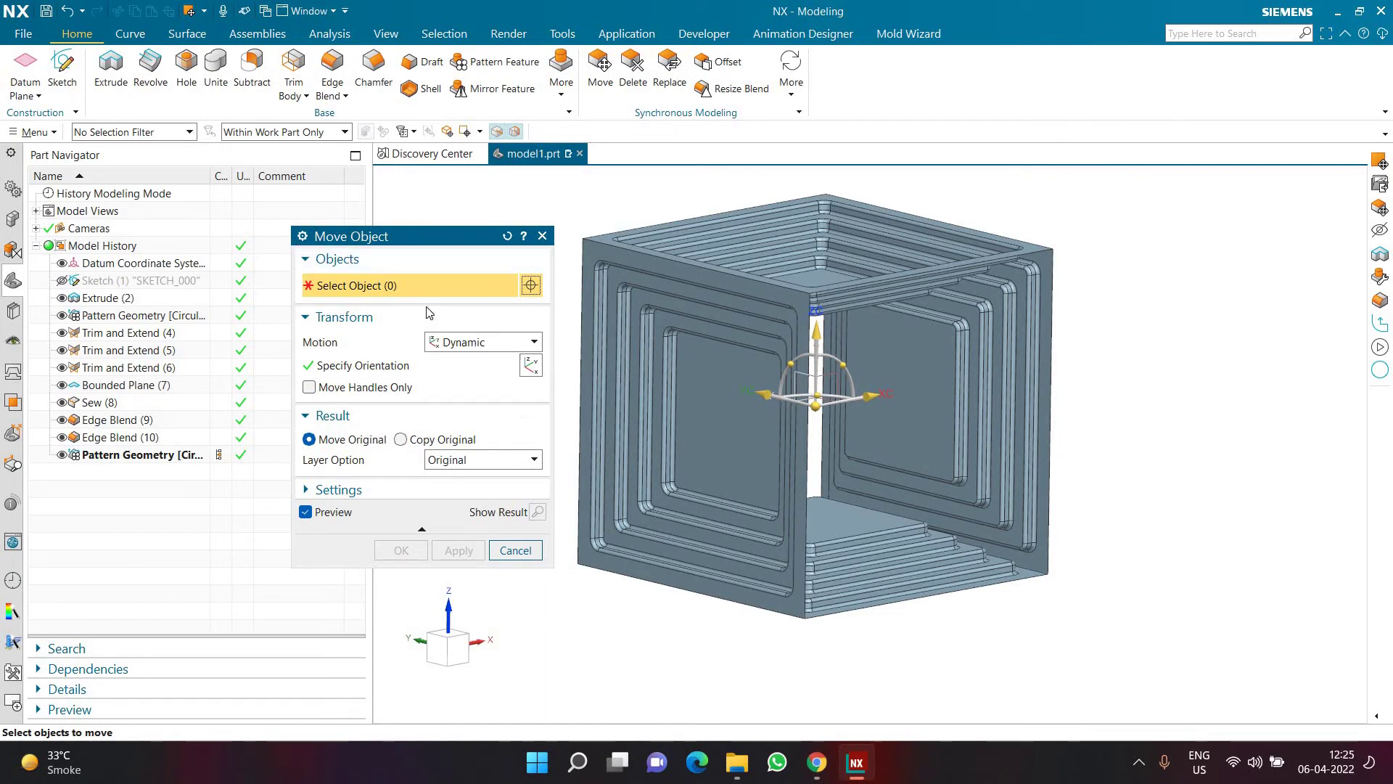
pyautogui.click(656, 527)
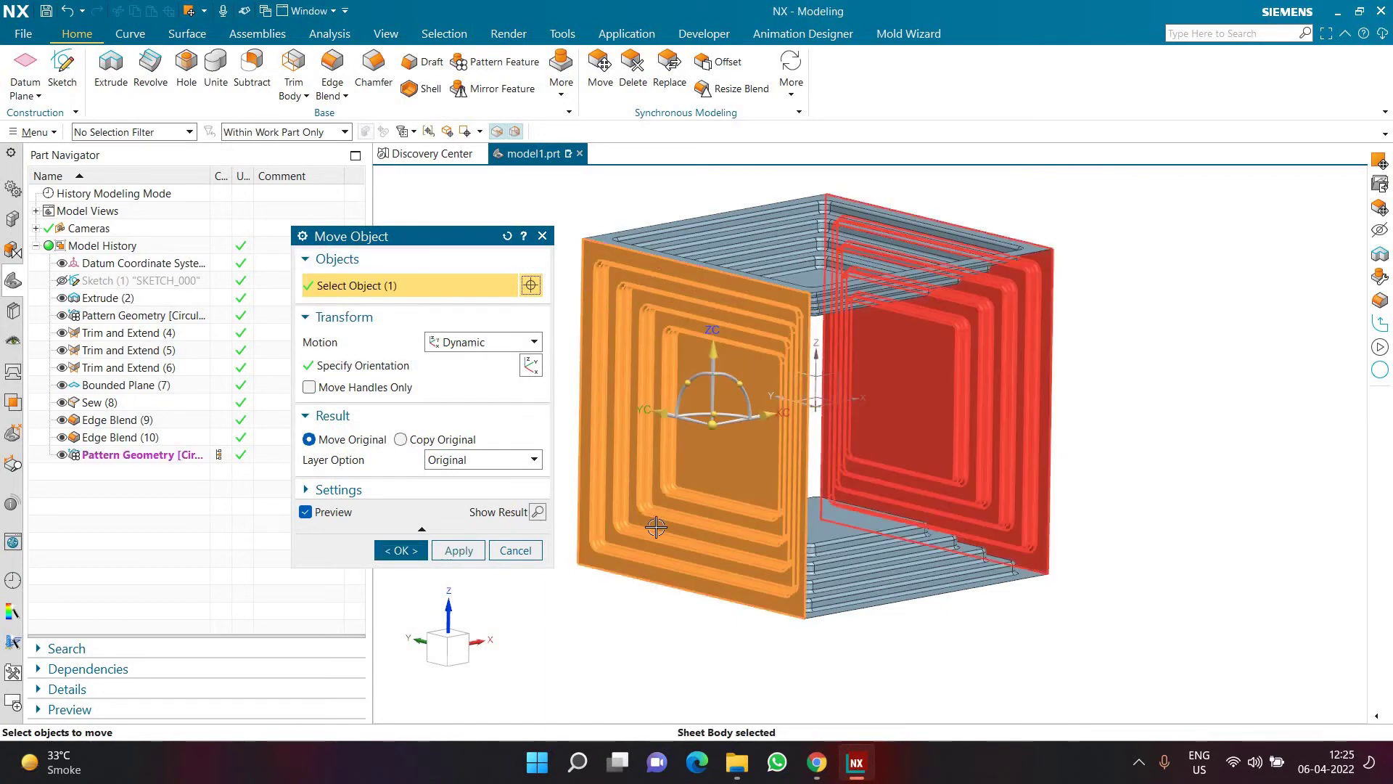
pyautogui.click(455, 344)
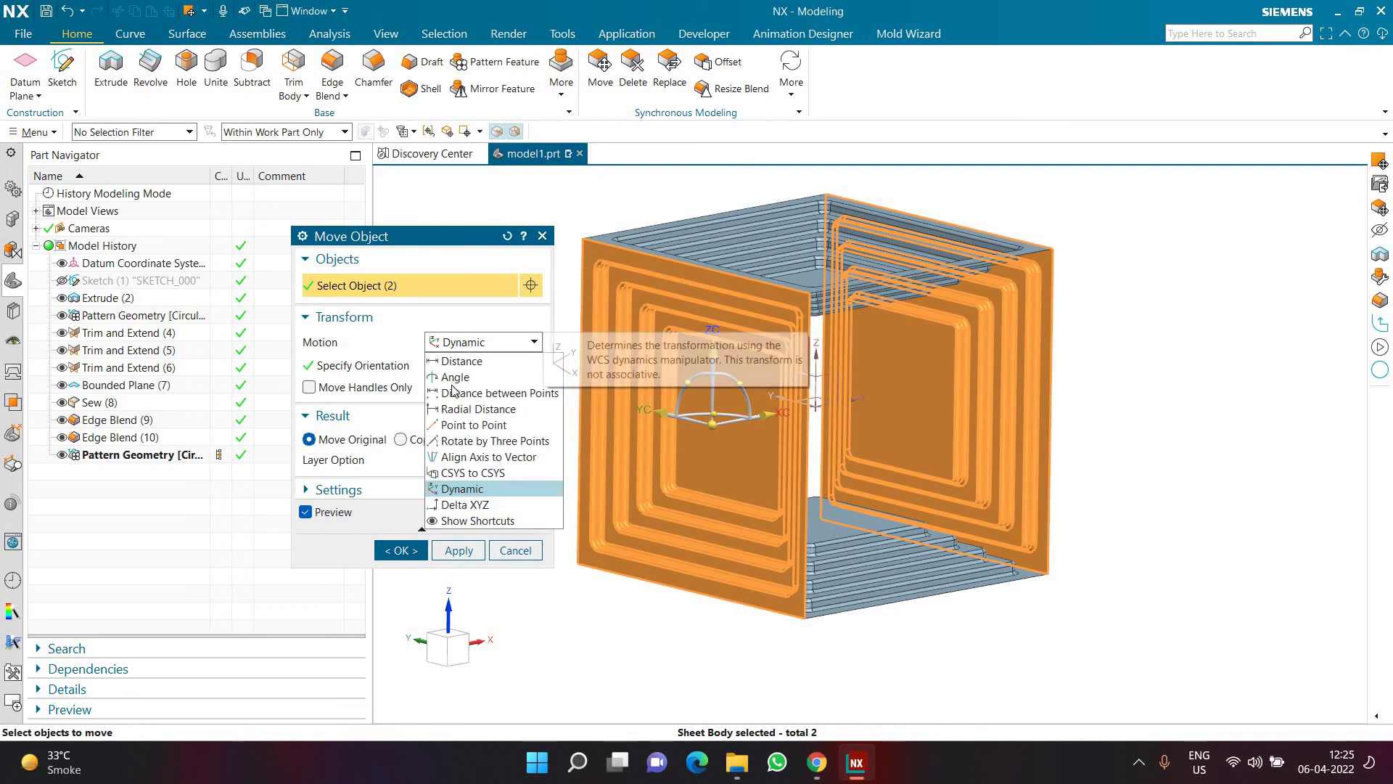
pyautogui.click(455, 378)
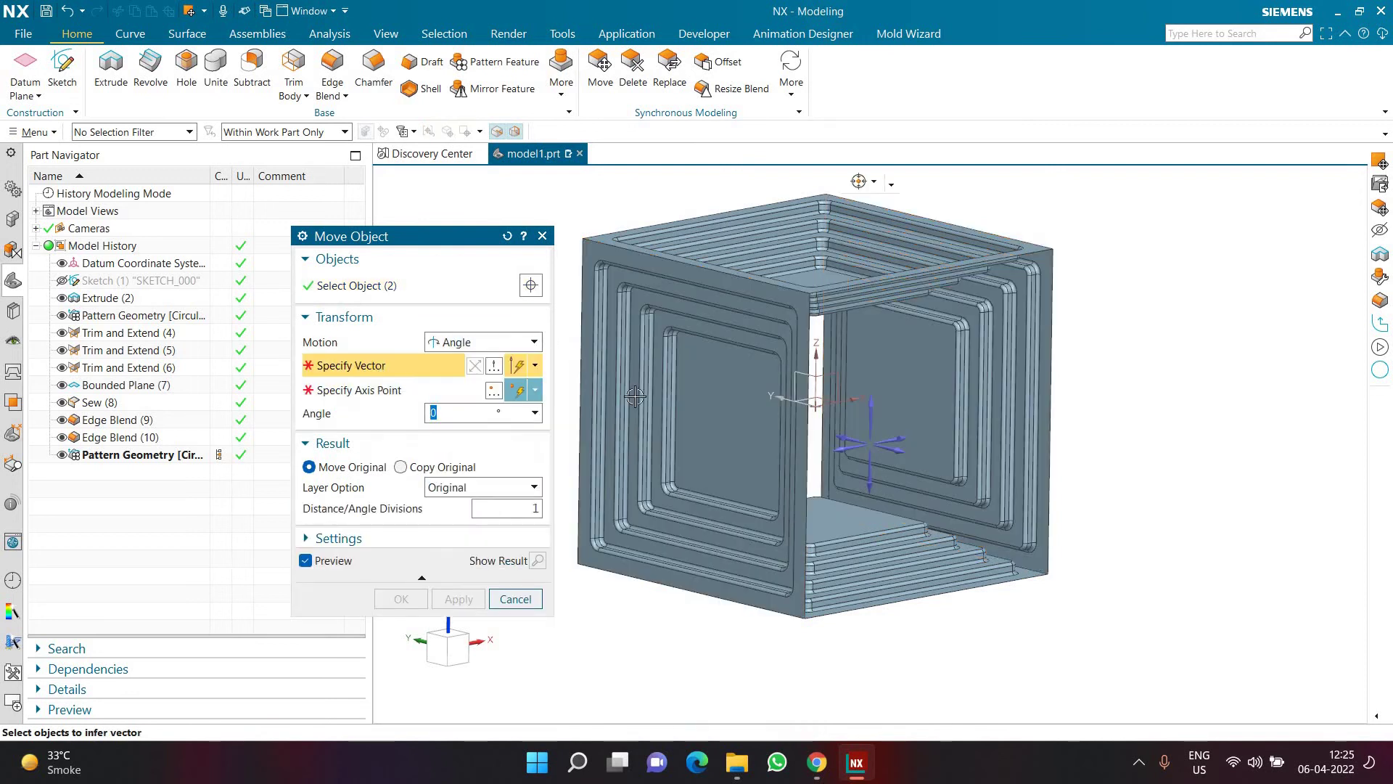
# - Copy the two selected bodies by rotating them 90° about the datum Z axis, closing the cube's open sides
pyautogui.click(818, 360)
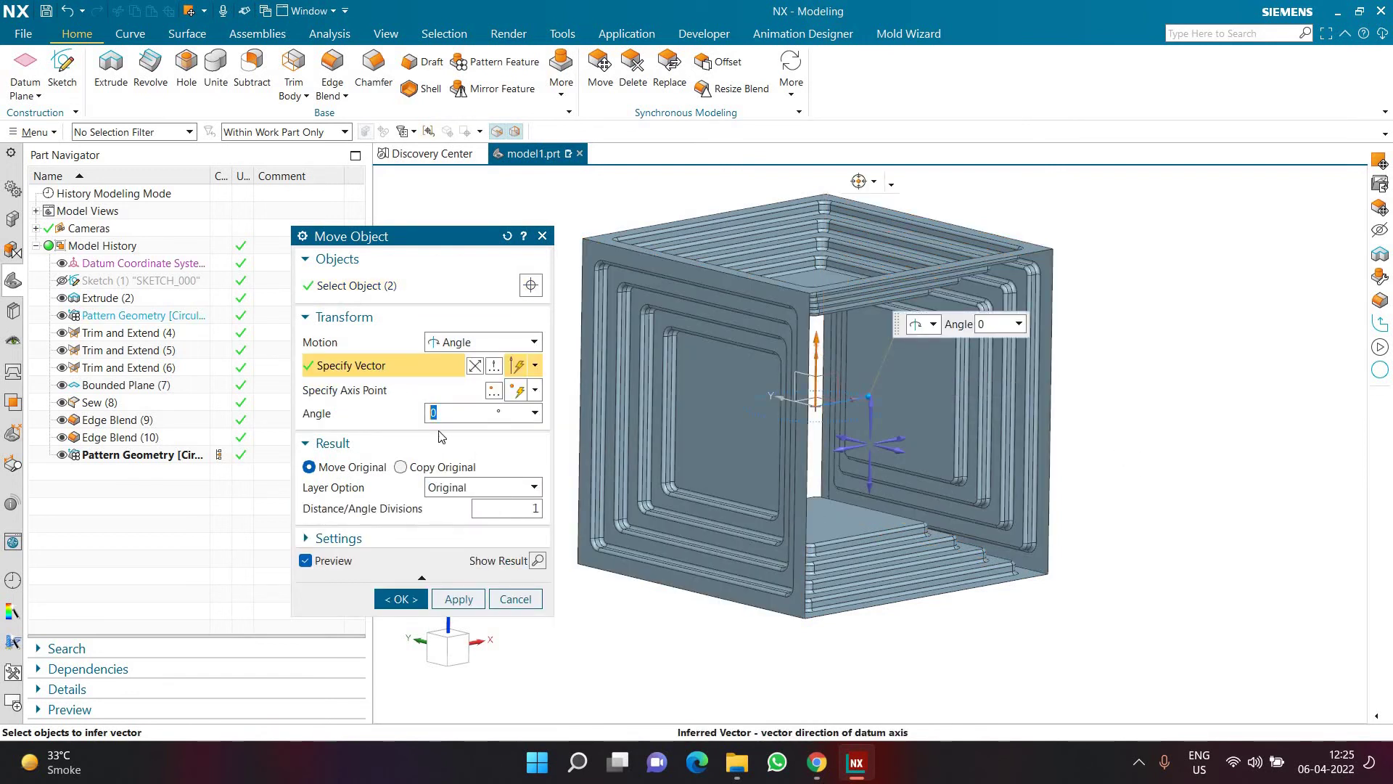
pyautogui.press('Return')
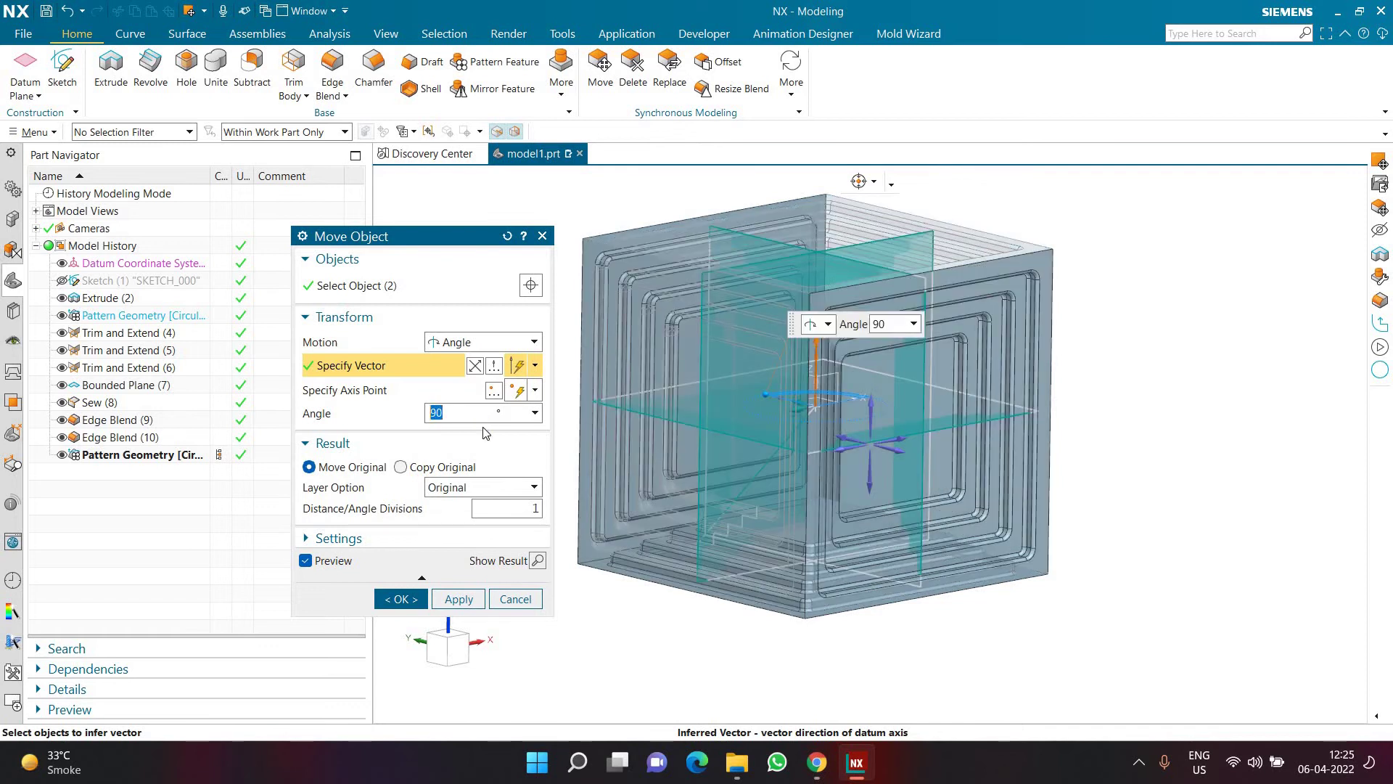
pyautogui.click(401, 466)
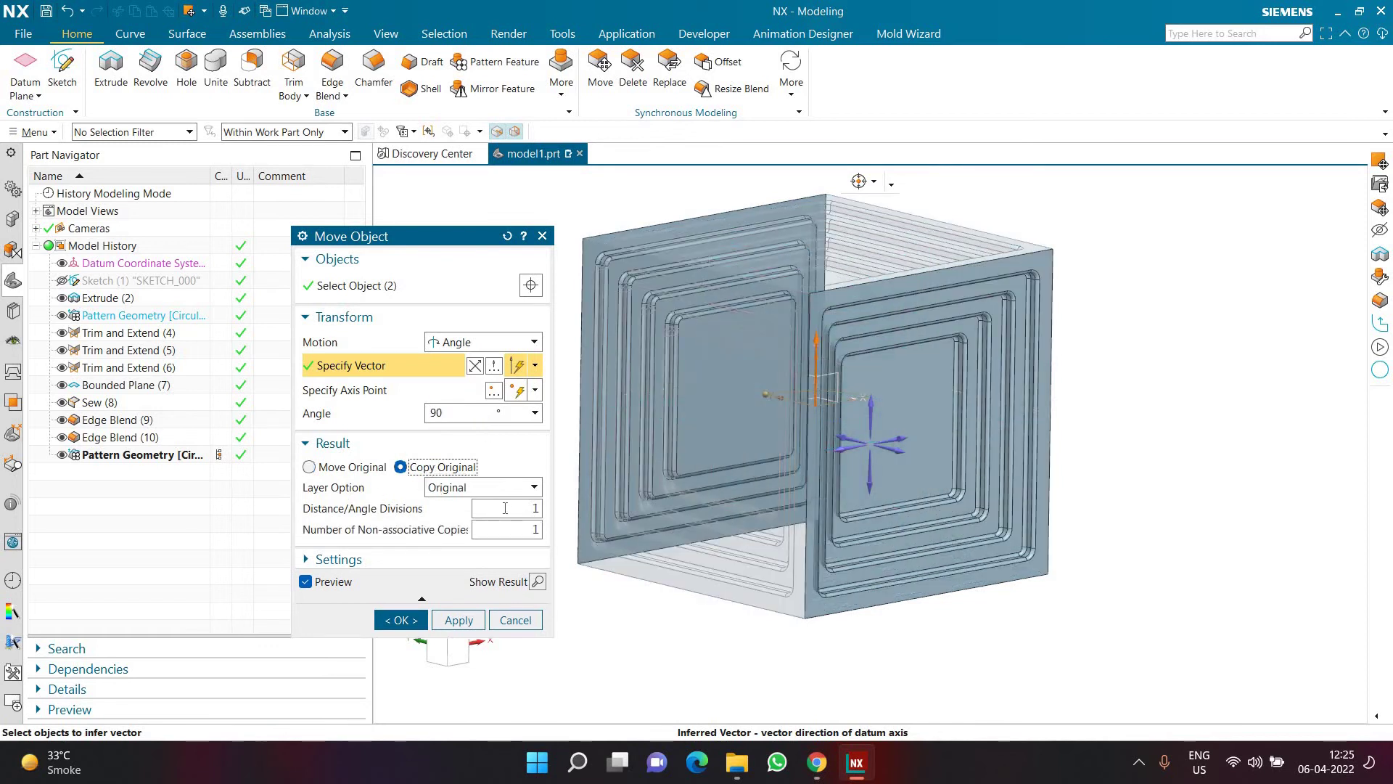
pyautogui.click(403, 618)
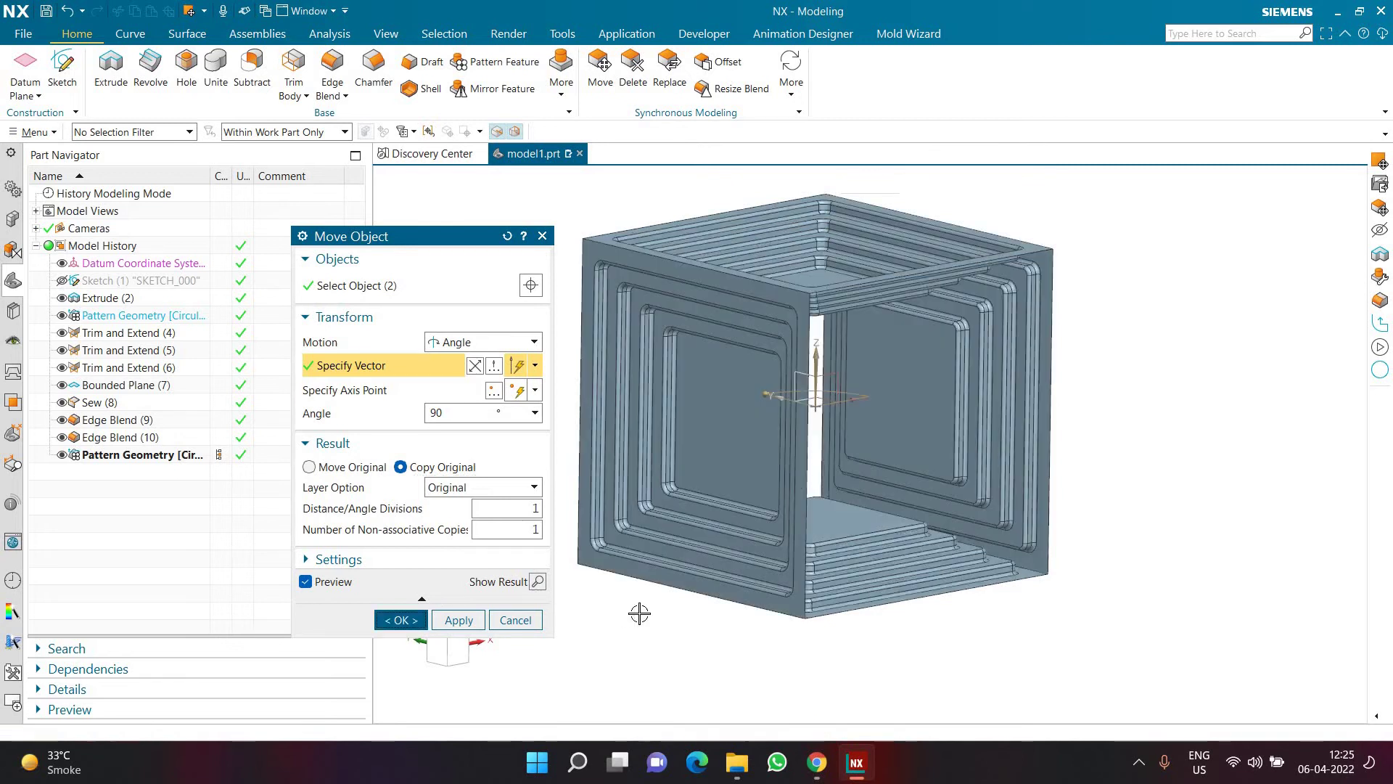
pyautogui.moveTo(585, 584); pyautogui.dragTo(522, 607, button='middle')
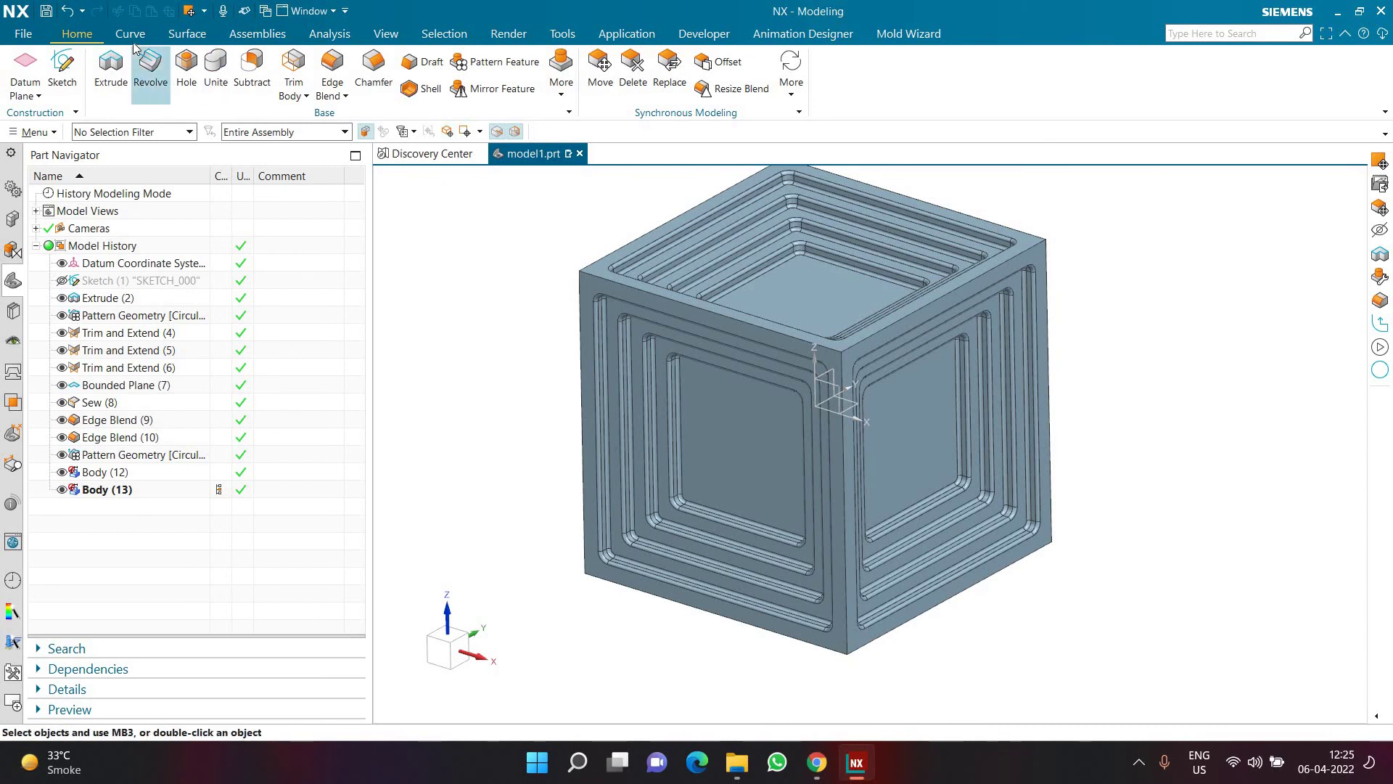
pyautogui.scroll(-3, 207, 44)
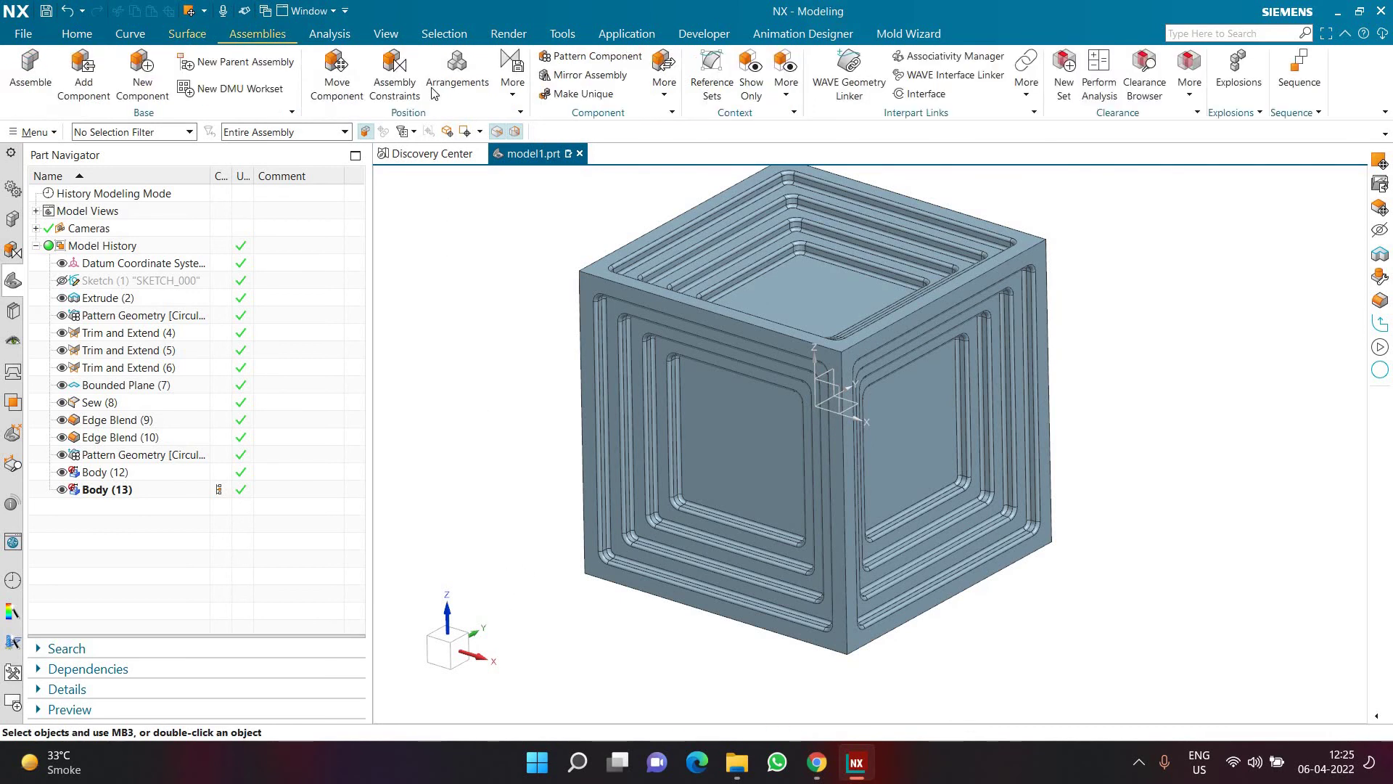
pyautogui.scroll(1, 435, 86)
pyautogui.click(691, 92)
pyautogui.click(770, 266)
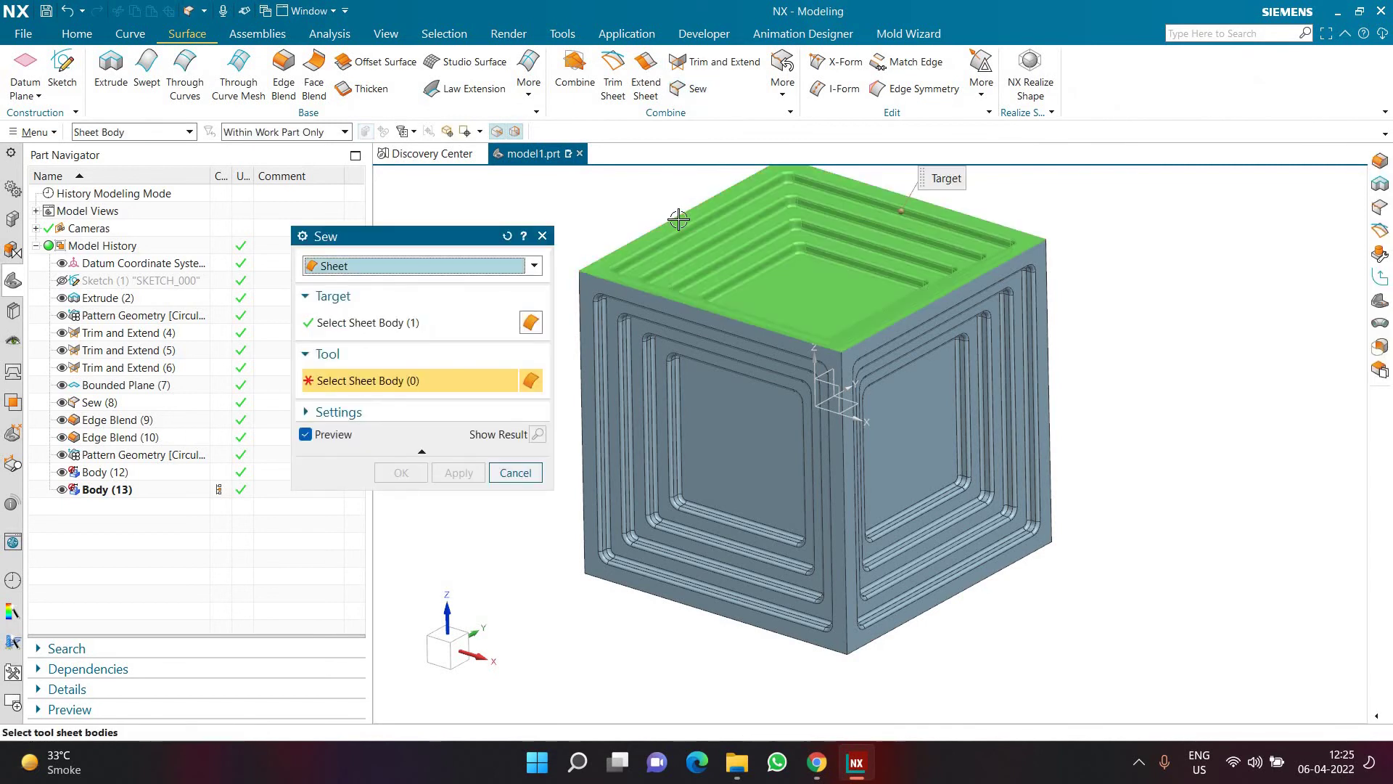
pyautogui.hotkey('ctrl', 's')
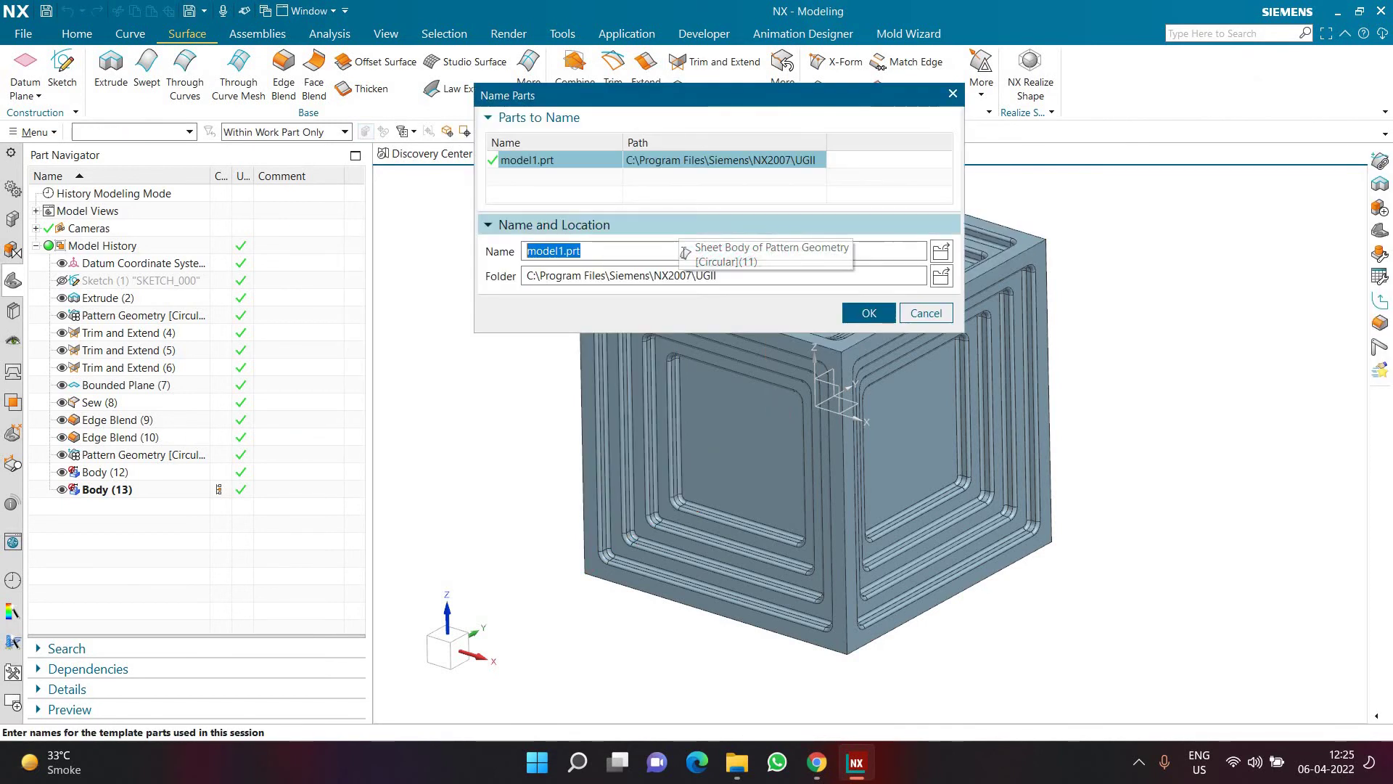
pyautogui.click(921, 311)
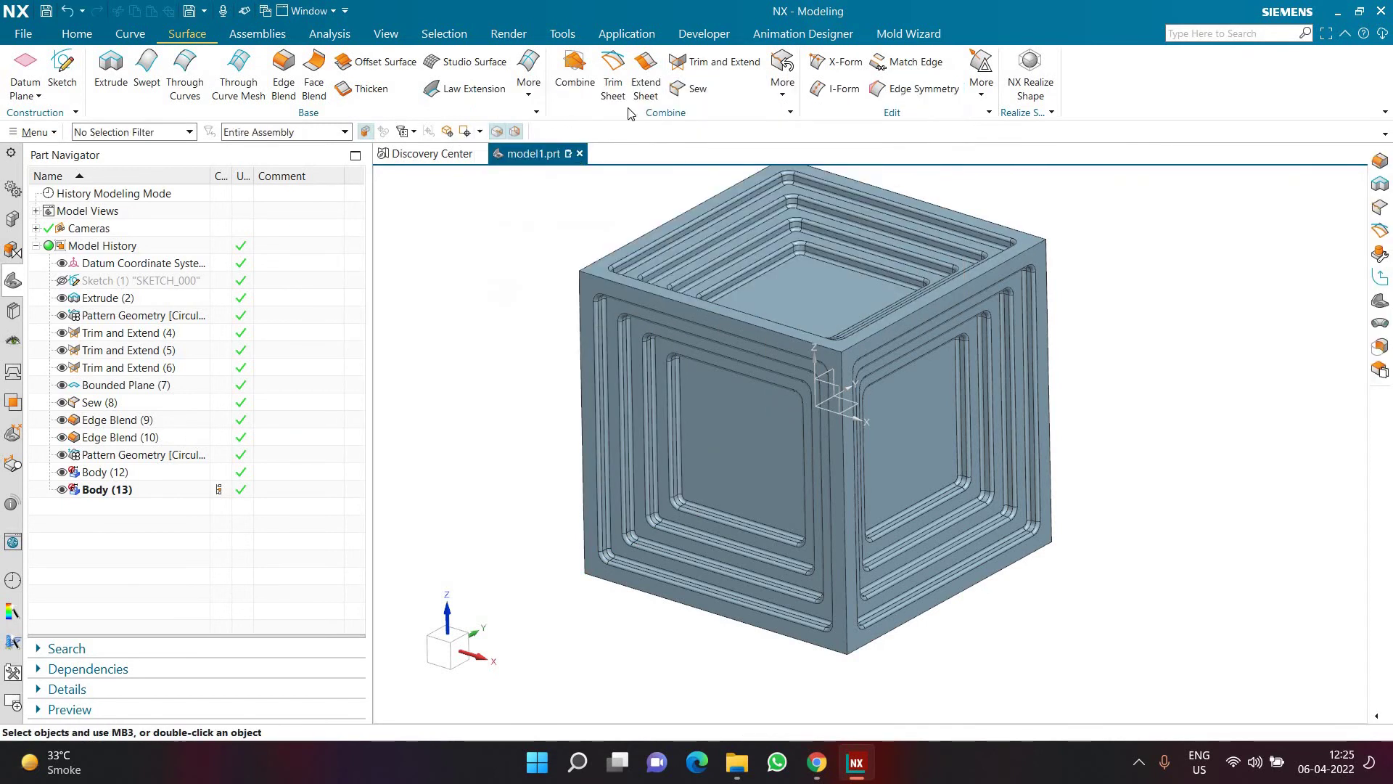
# - Sew the cube together with the upper sheet body as target and the other five sheet bodies as tools
pyautogui.click(691, 93)
pyautogui.click(781, 266)
pyautogui.hotkey('ctrl', 'a')
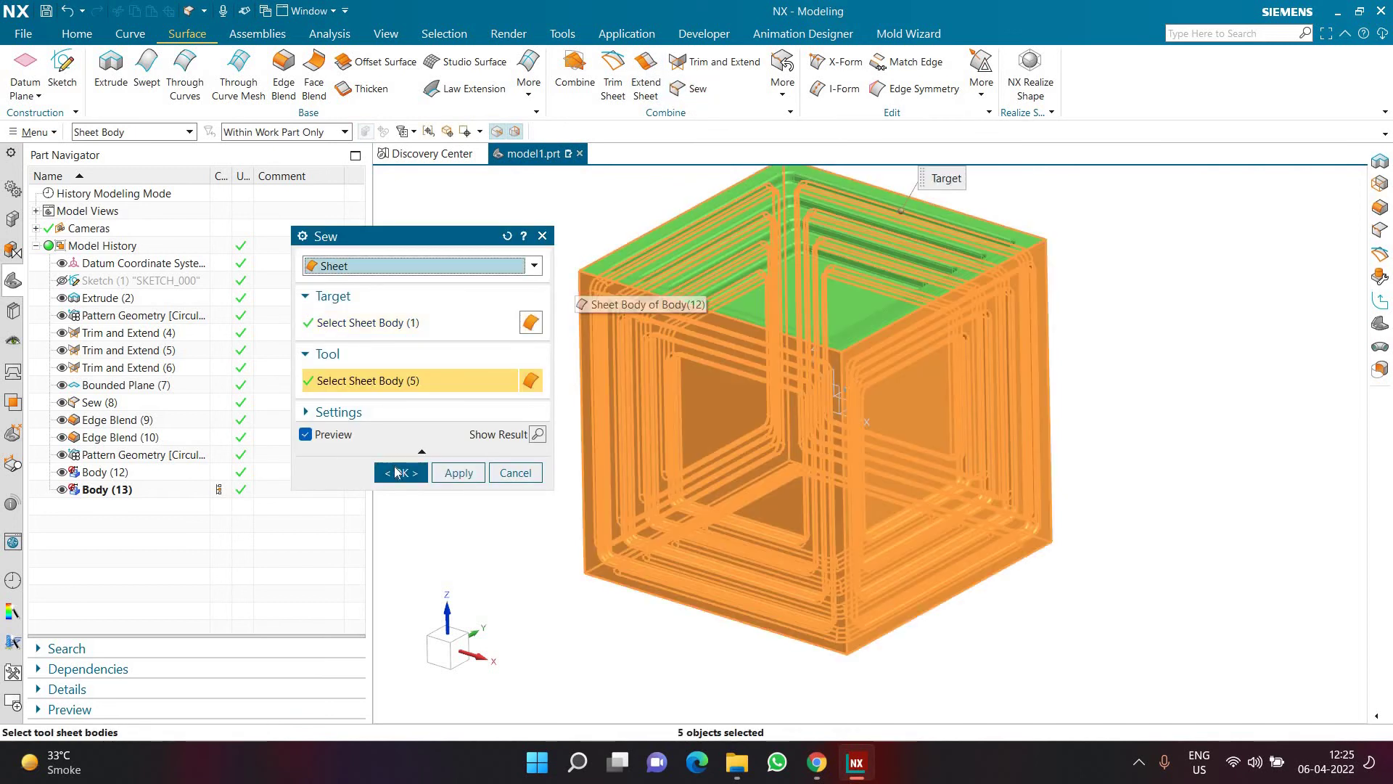
pyautogui.click(398, 472)
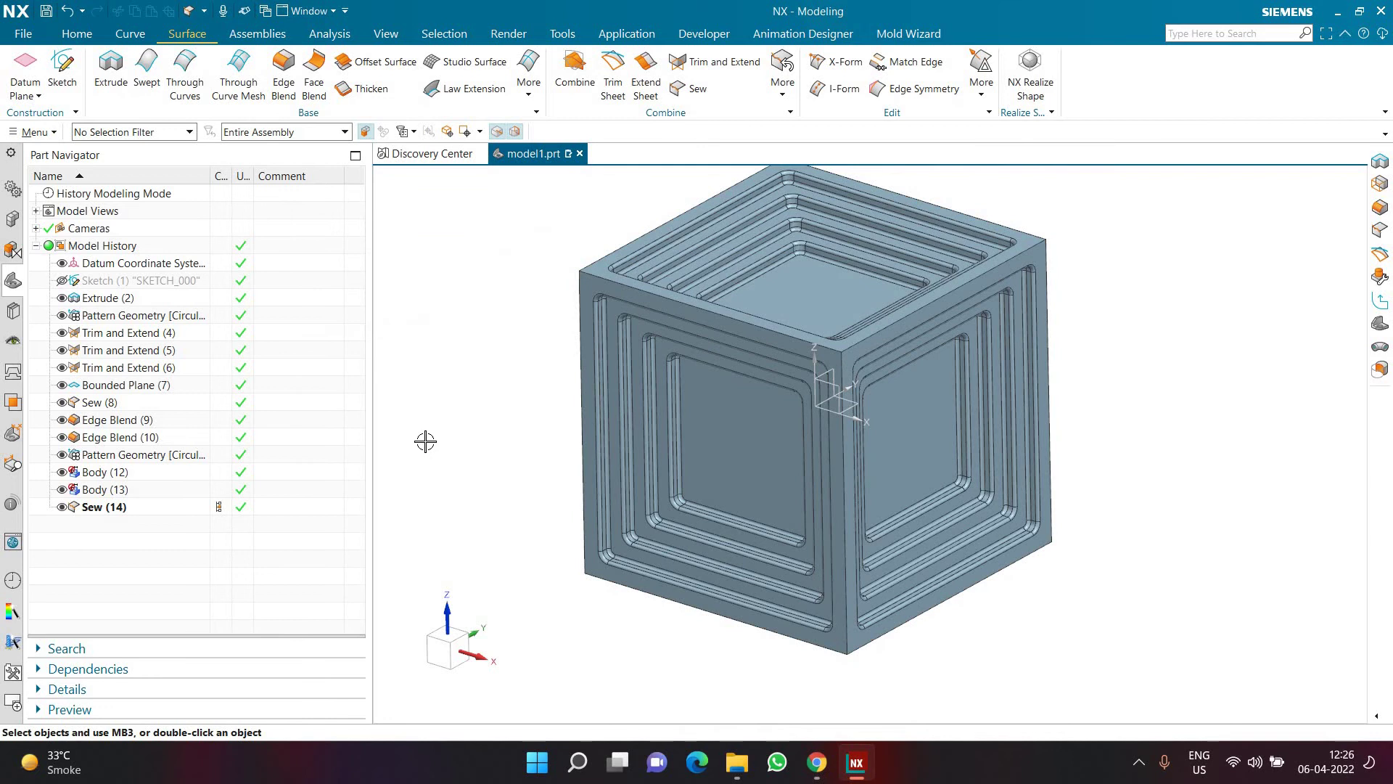
# - Examine the sewn cube's interior in a one-plane section view and inspect its outer faces
pyautogui.hotkey('ctrl', 'h')
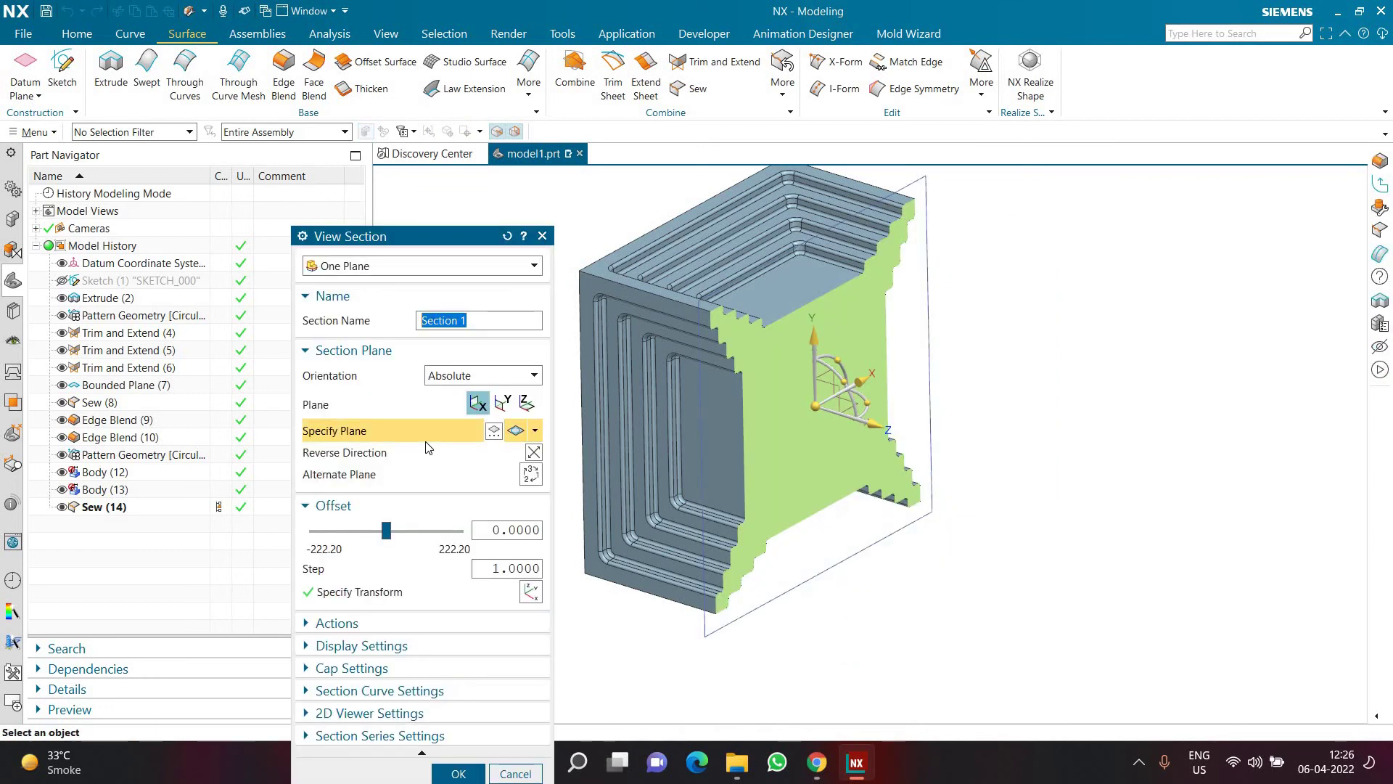
pyautogui.press('Escape')
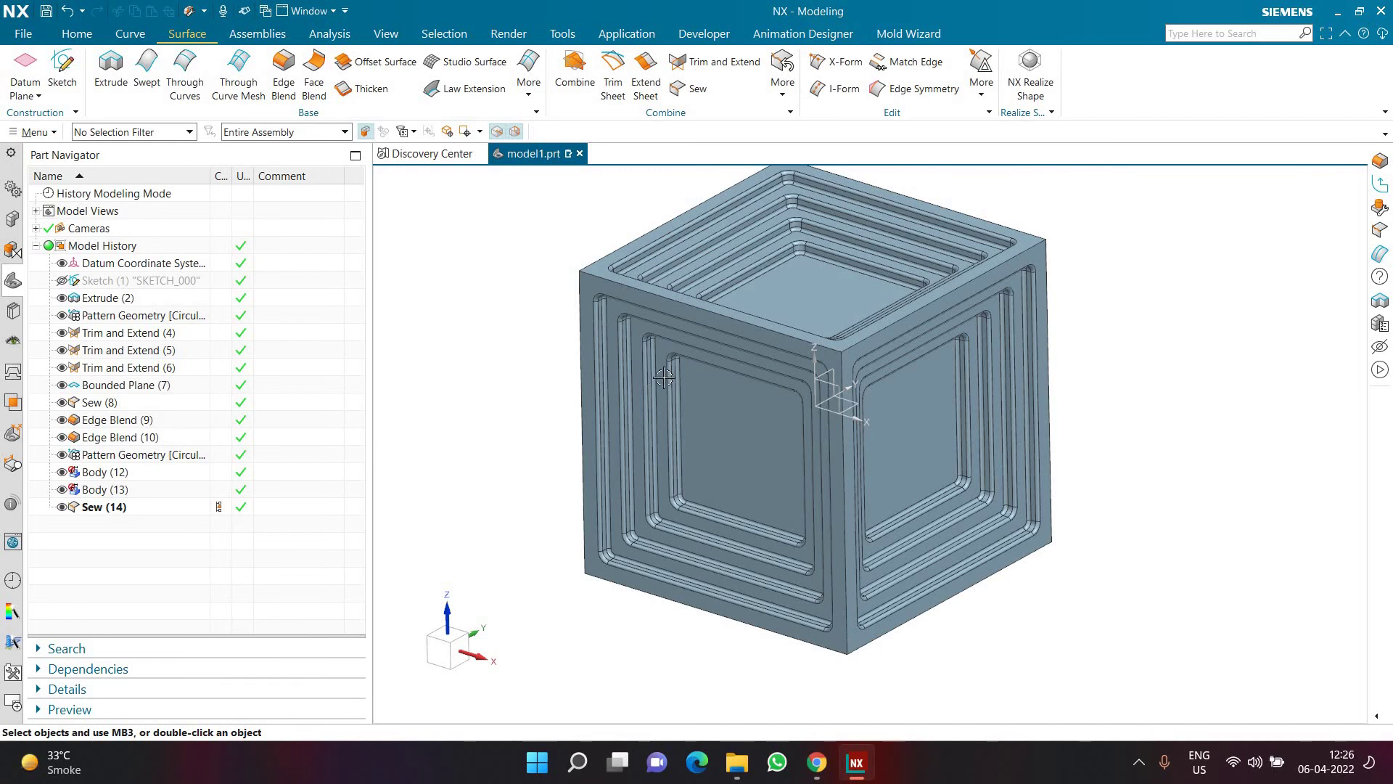
pyautogui.scroll(4, 680, 376)
pyautogui.scroll(-3, 678, 381)
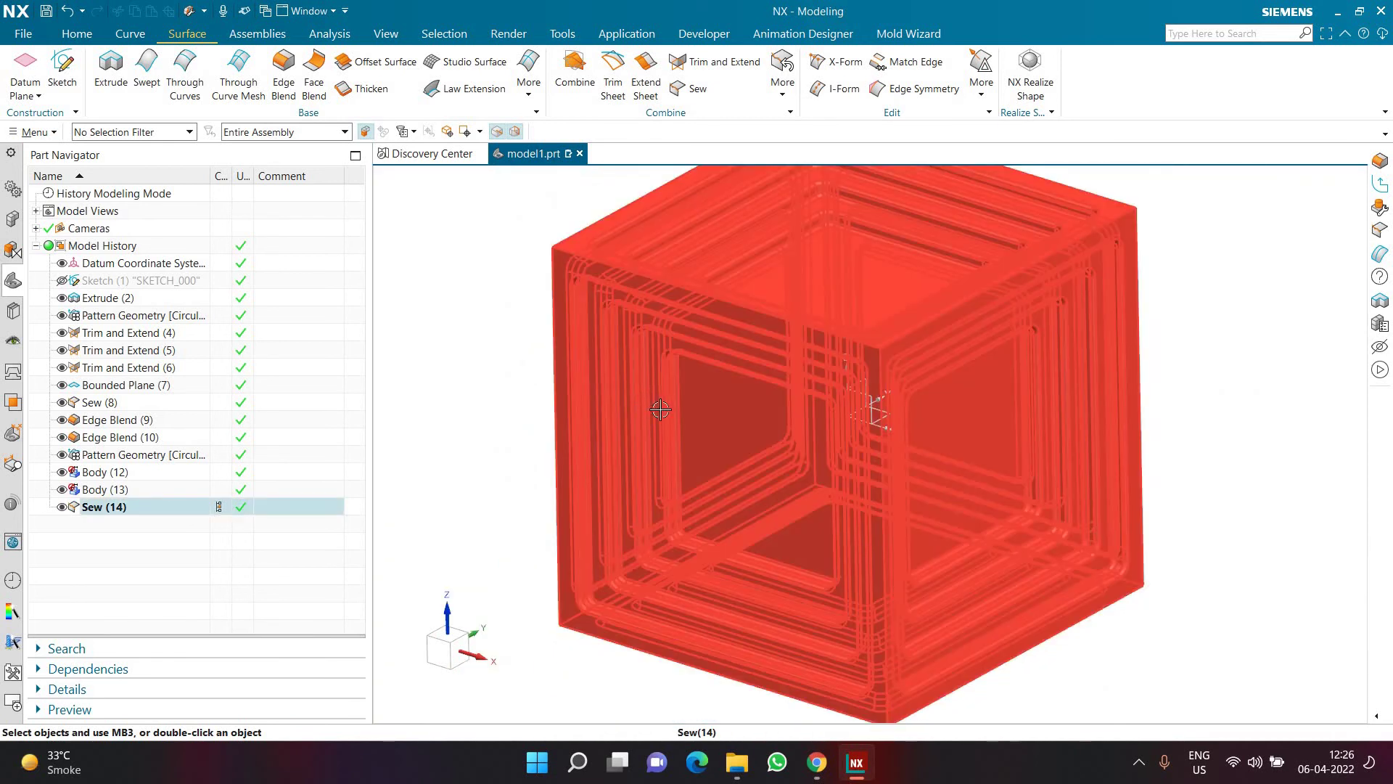
pyautogui.scroll(2, 667, 411)
pyautogui.scroll(-3, 494, 370)
pyautogui.scroll(1, 479, 363)
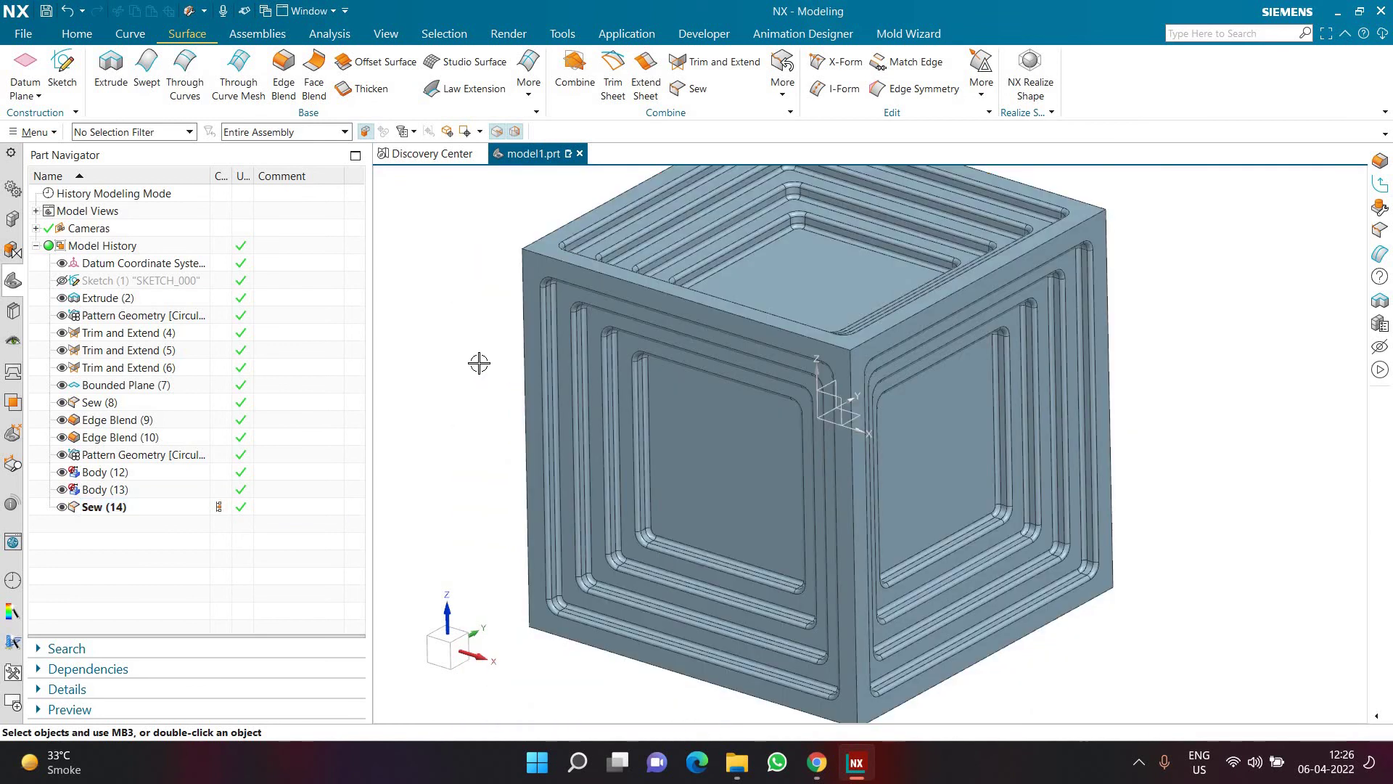
# - Change the sewn cube body's display color to olive yellow through Edit Object Display
pyautogui.hotkey('ctrl', 'j')
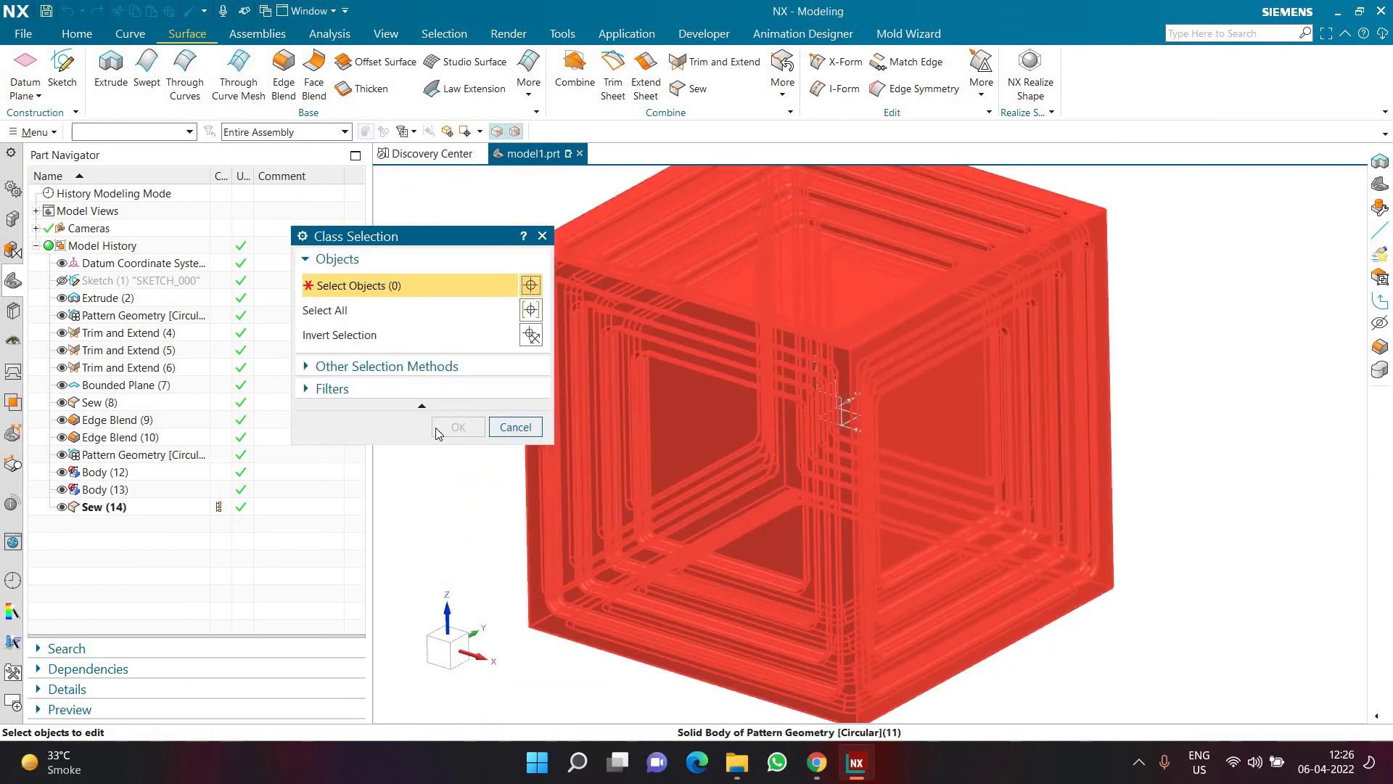
pyautogui.click(639, 373)
pyautogui.click(442, 426)
pyautogui.click(508, 336)
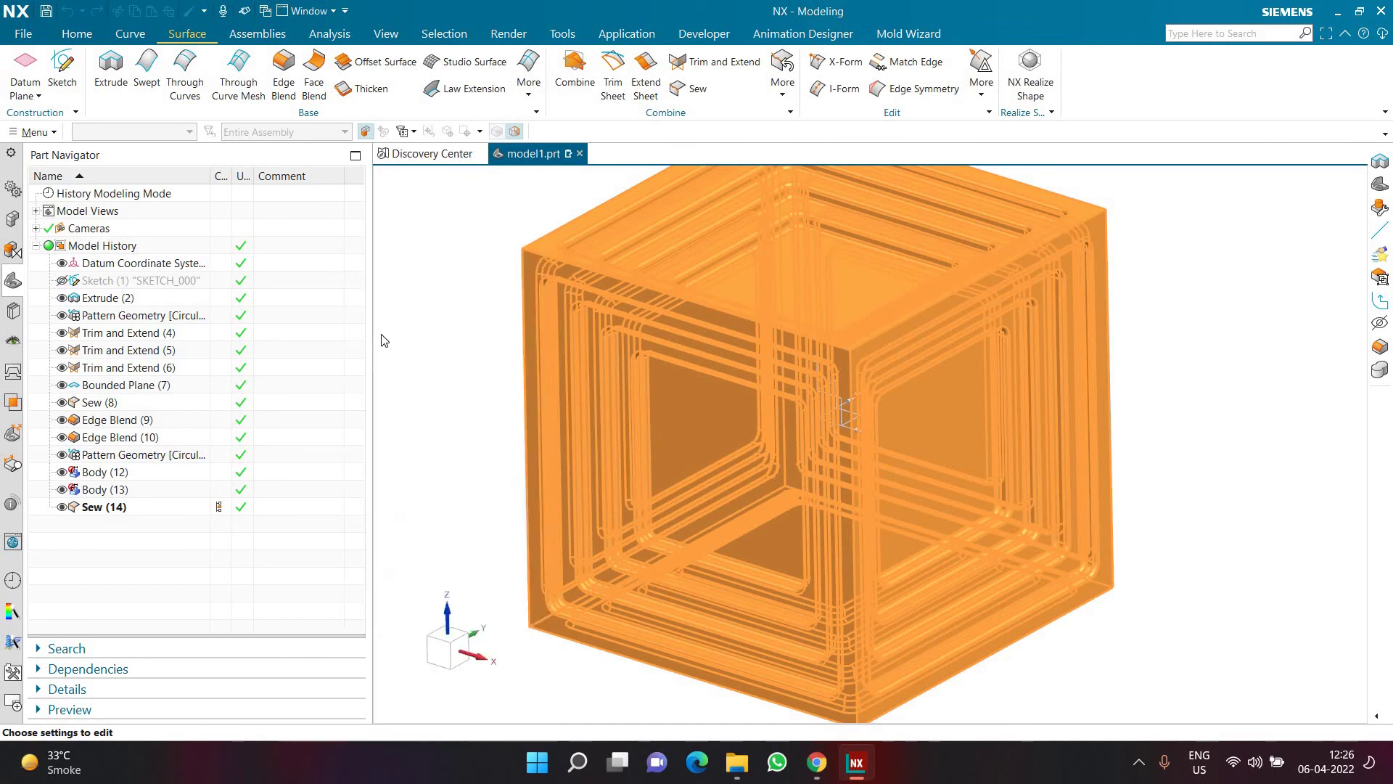
pyautogui.click(375, 363)
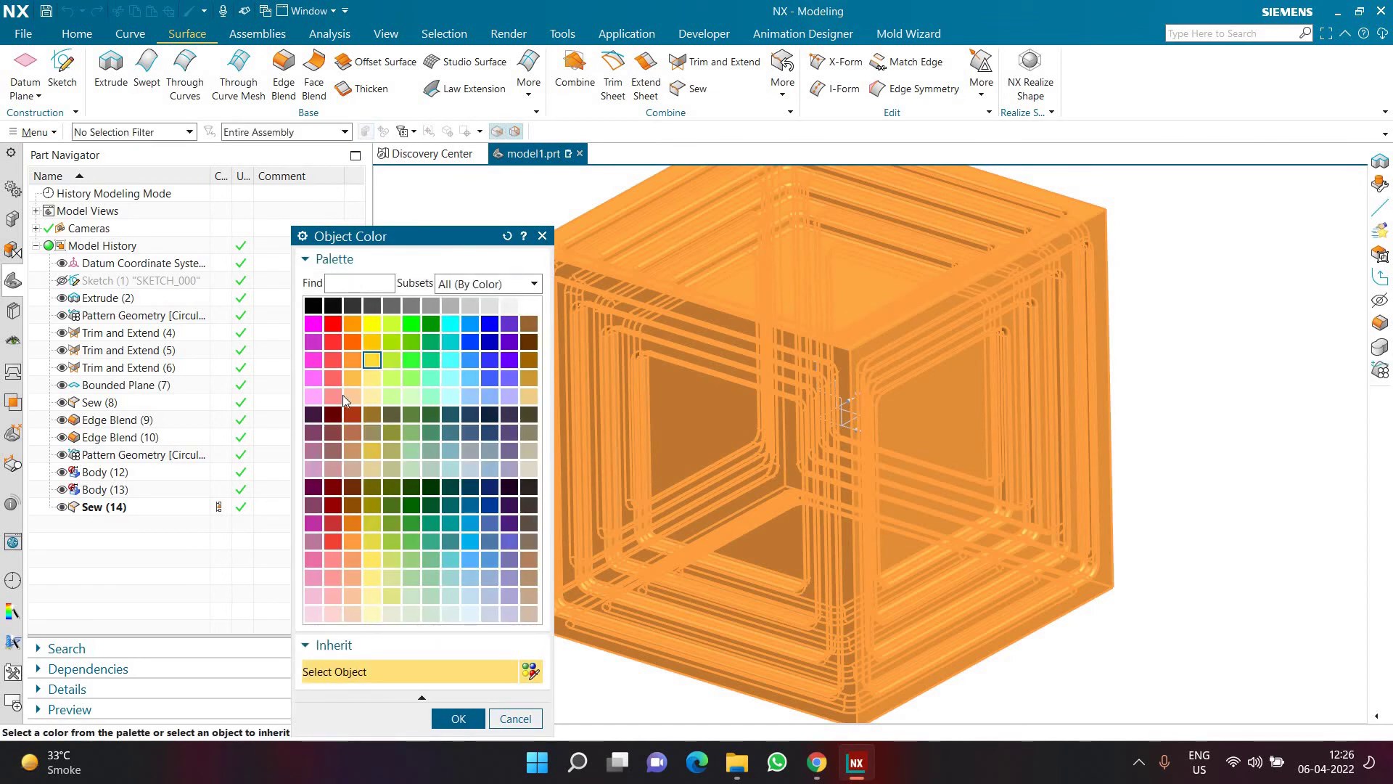
pyautogui.click(351, 397)
pyautogui.click(352, 541)
pyautogui.click(458, 719)
pyautogui.click(406, 734)
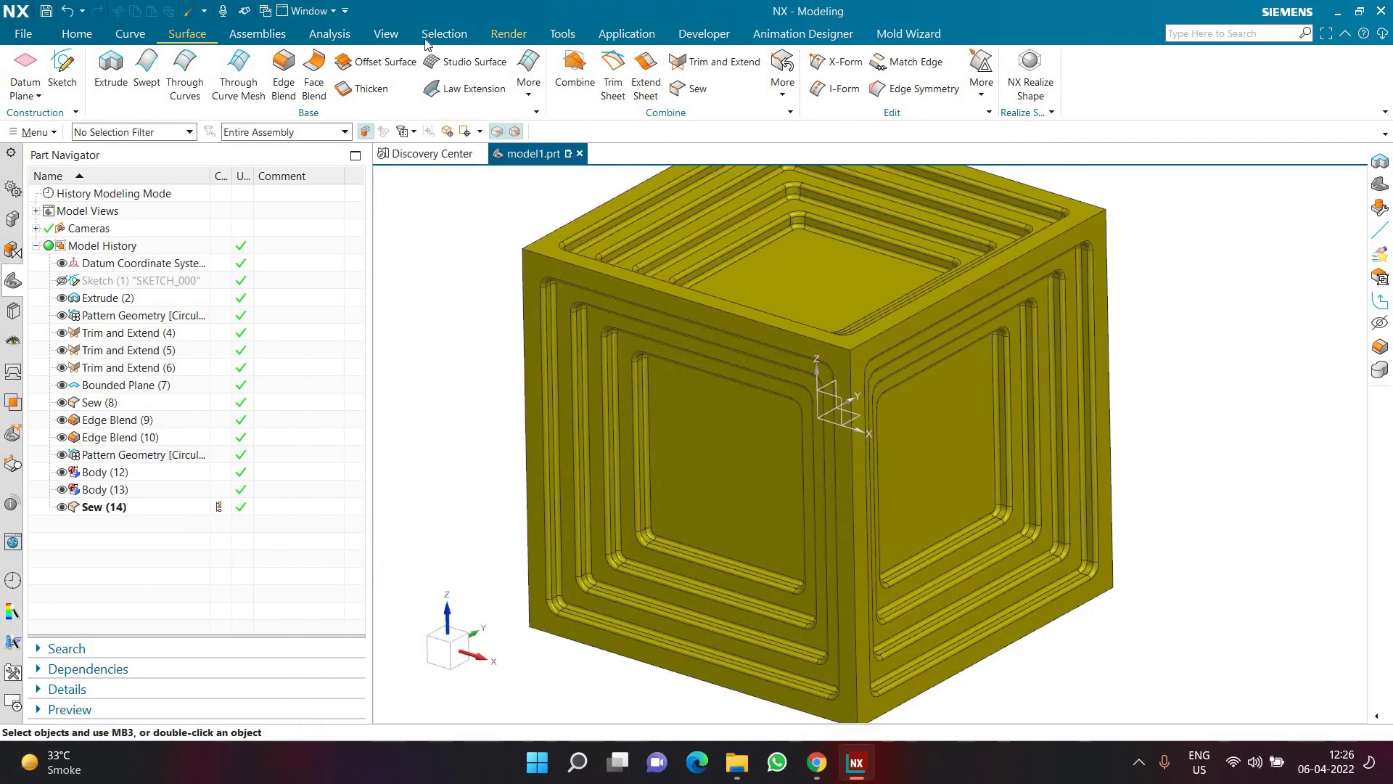
# - Display the cube shaded without edges, then apply the Studio rendering style with a perspective view
pyautogui.click(383, 34)
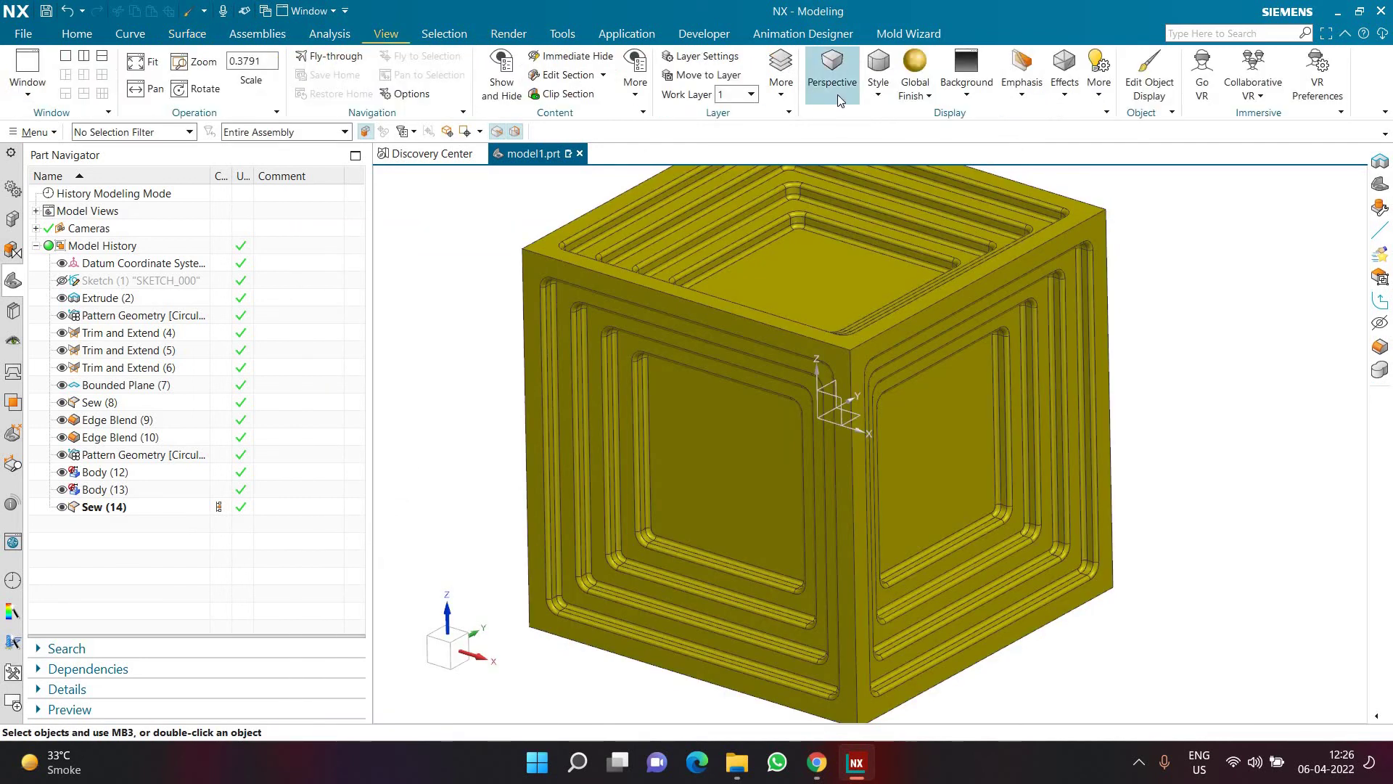
pyautogui.click(878, 80)
pyautogui.click(934, 146)
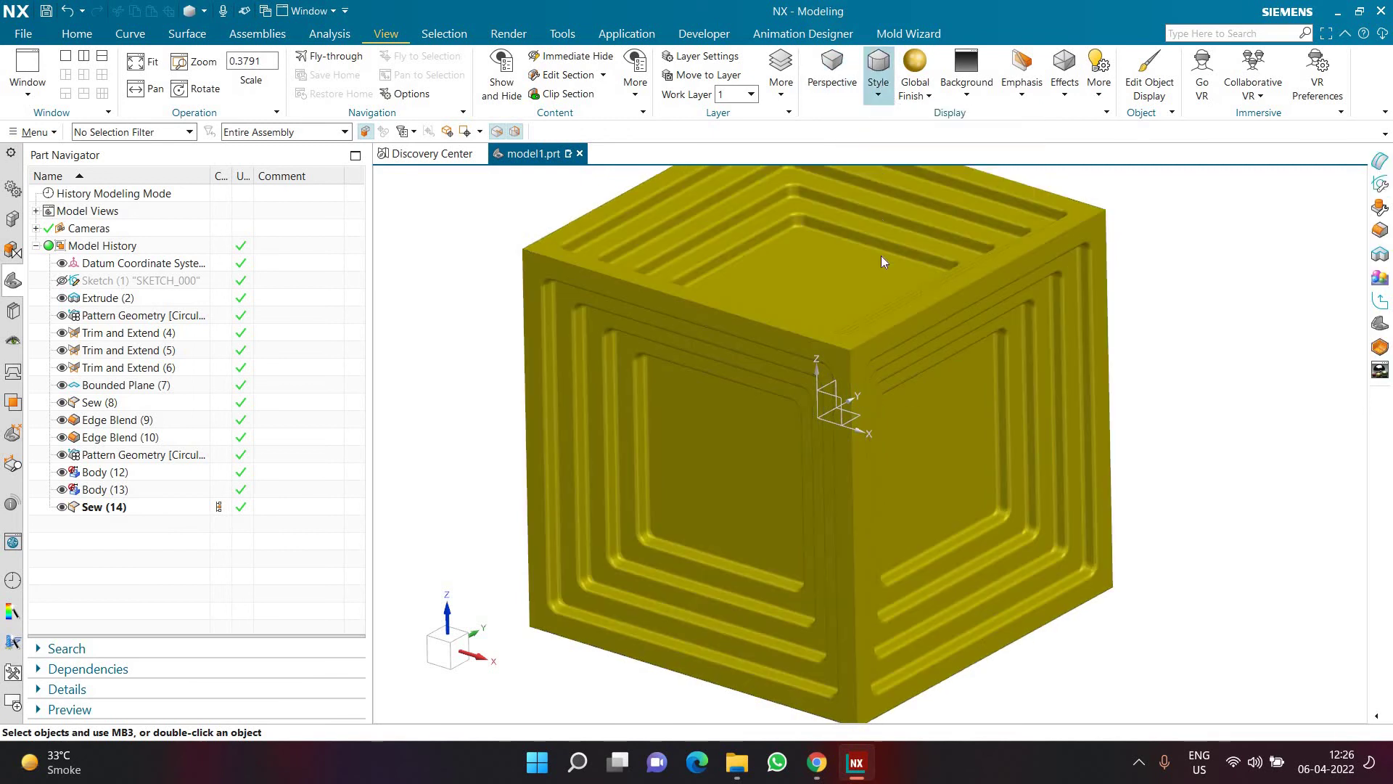
pyautogui.click(878, 76)
pyautogui.click(932, 282)
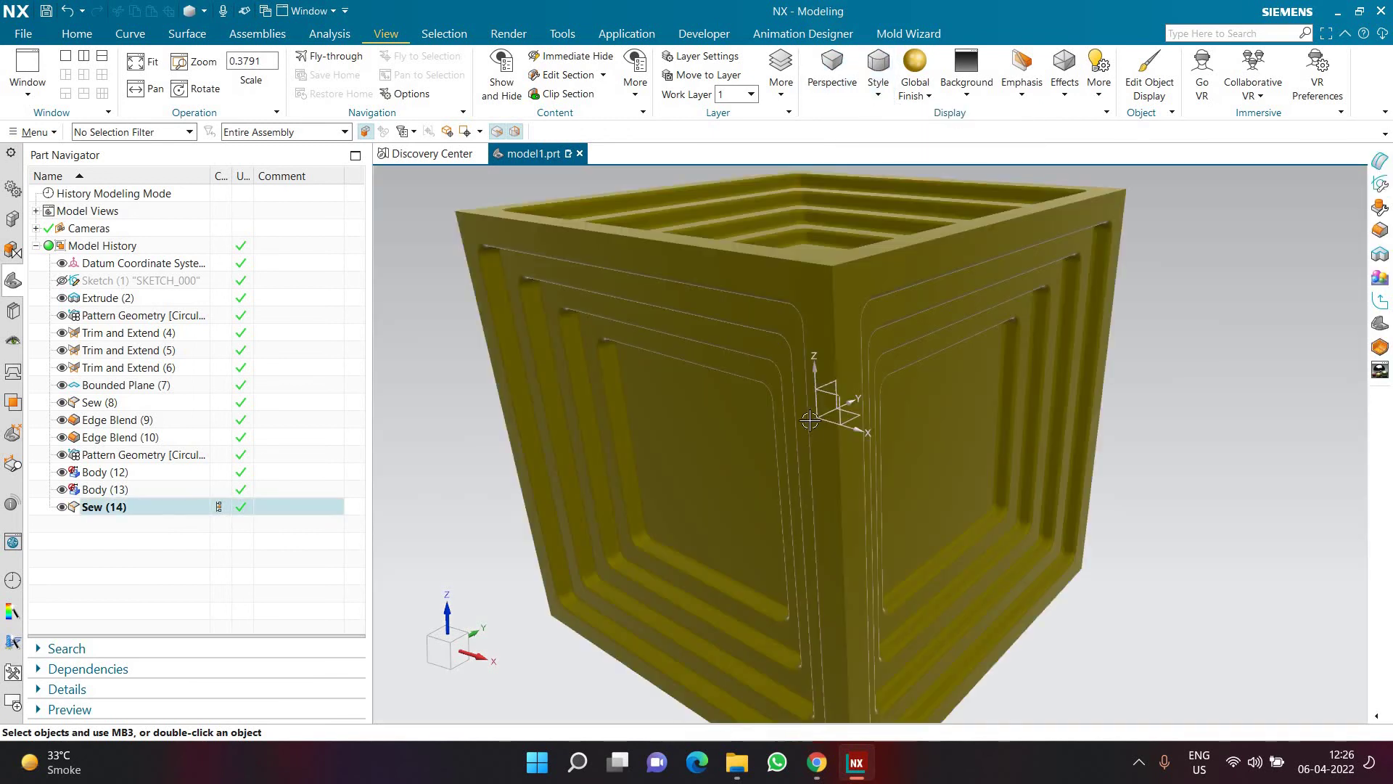
# - Hide the datum coordinate system and view the finished cube from below
pyautogui.scroll(-3, 810, 421)
pyautogui.moveTo(749, 389); pyautogui.dragTo(834, 395, button='middle')
pyautogui.scroll(2, 834, 395)
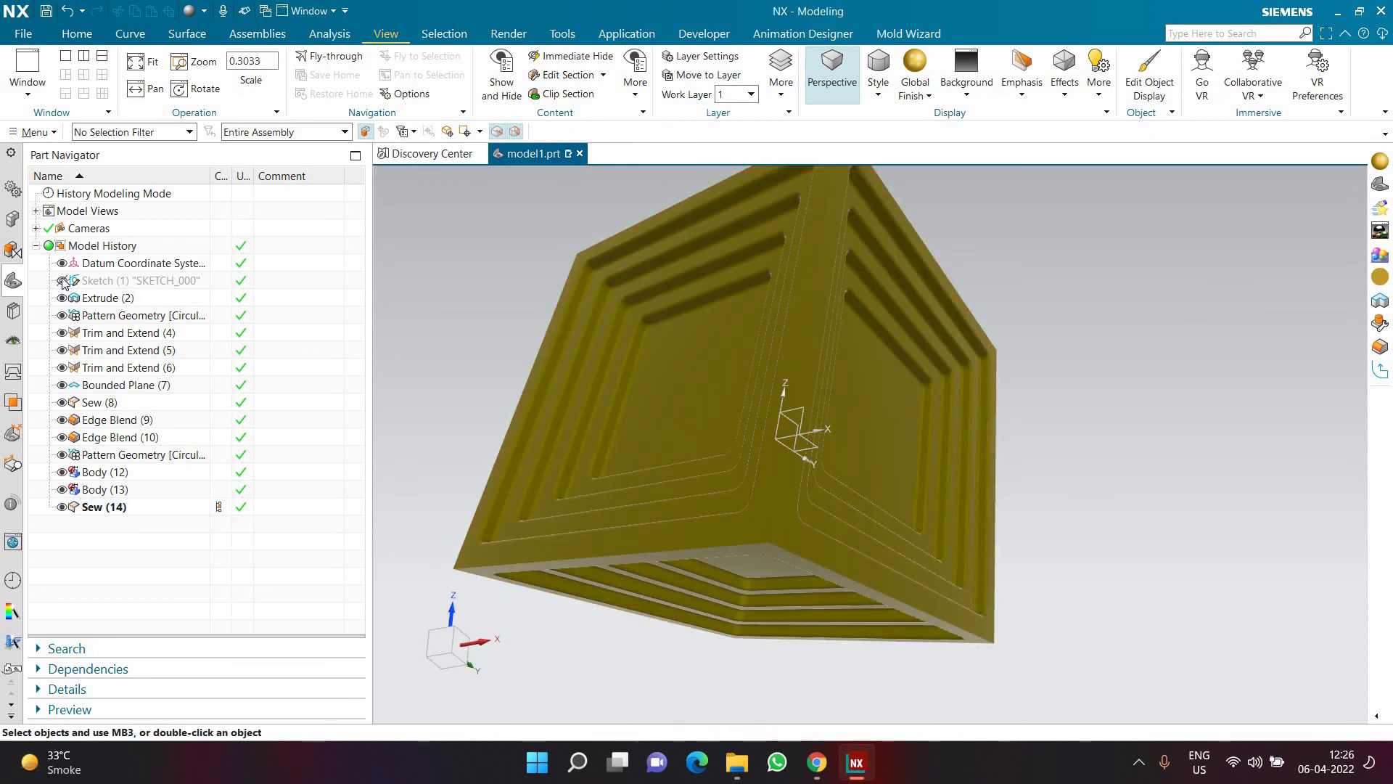
pyautogui.click(61, 264)
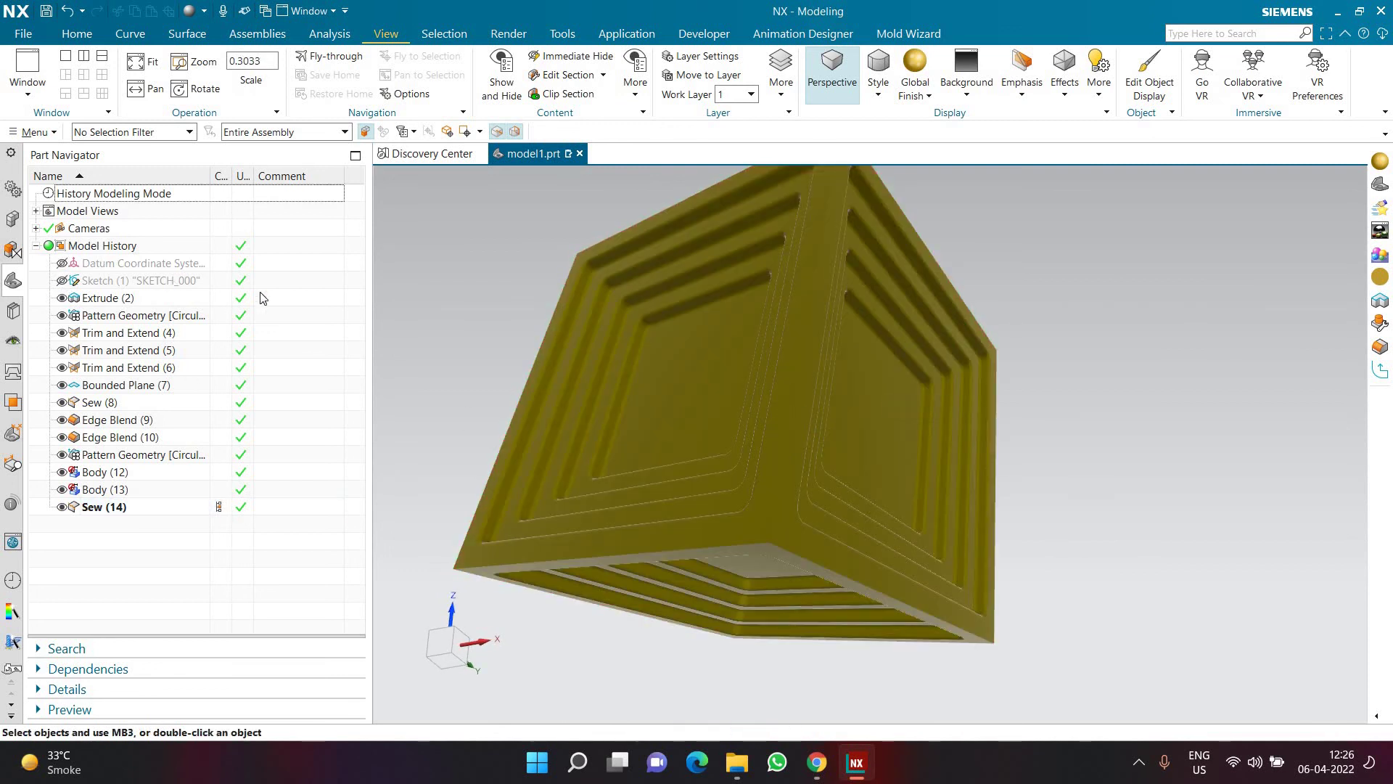
pyautogui.moveTo(466, 273); pyautogui.dragTo(413, 317, button='middle')
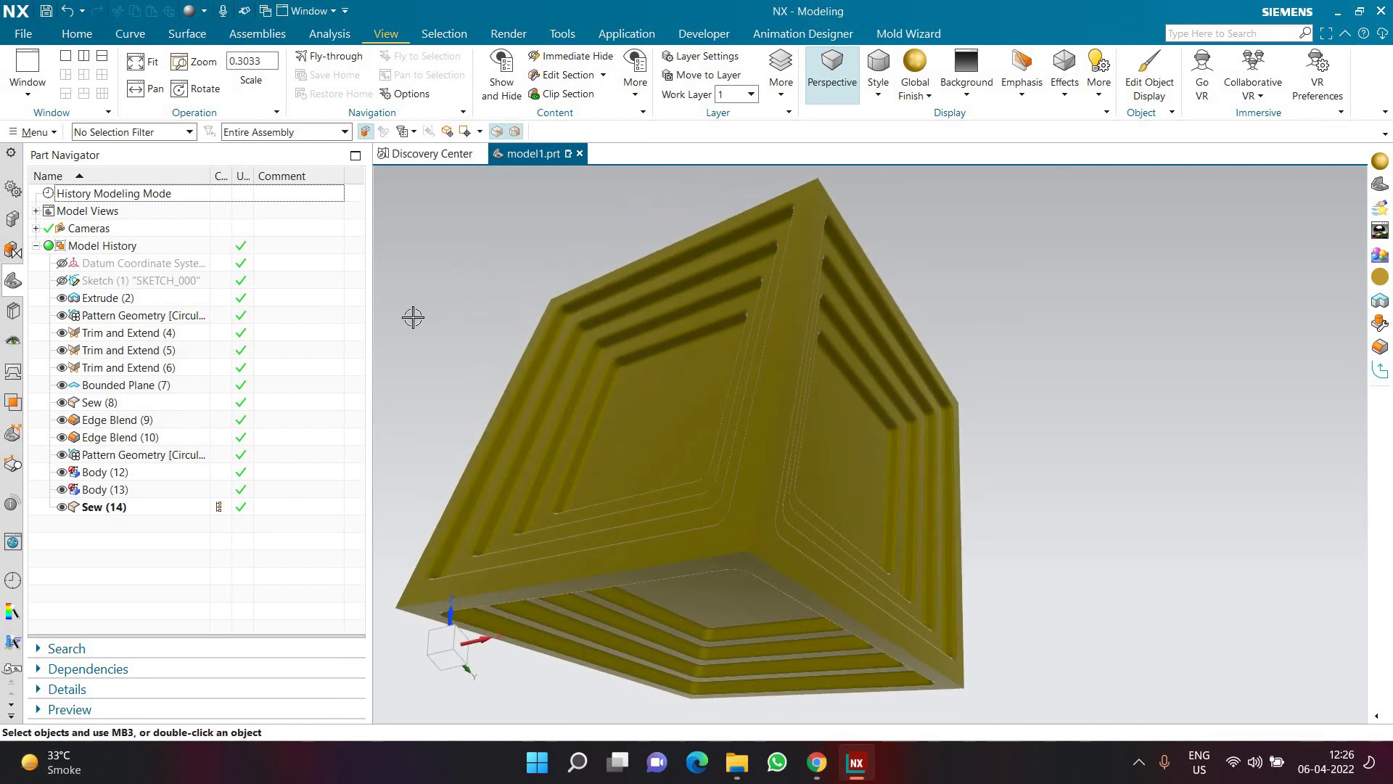